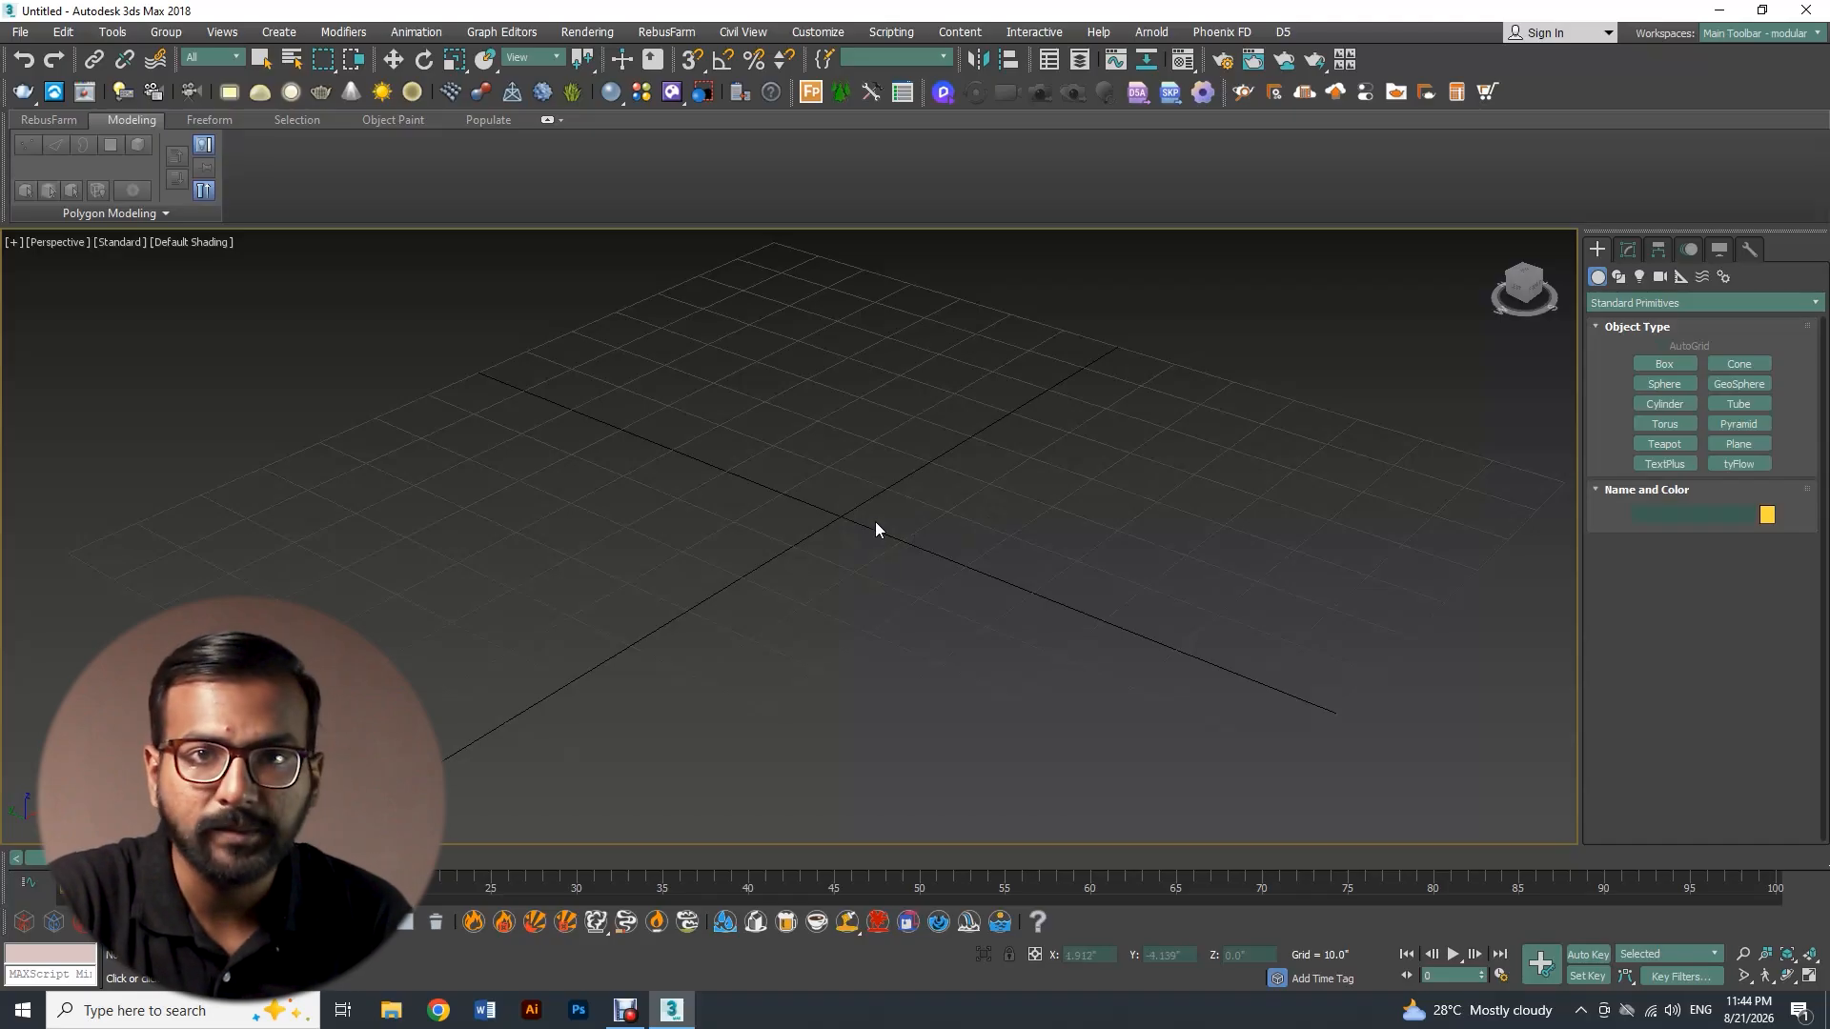
Set the scene's display unit scale to US Standard with Decimal Inches
{"action": "left_click", "coordinate": [1660, 363]}
{"action": "middle_click_drag", "start_coordinate": [835, 443], "coordinate": [874, 461], "text": "alt"}
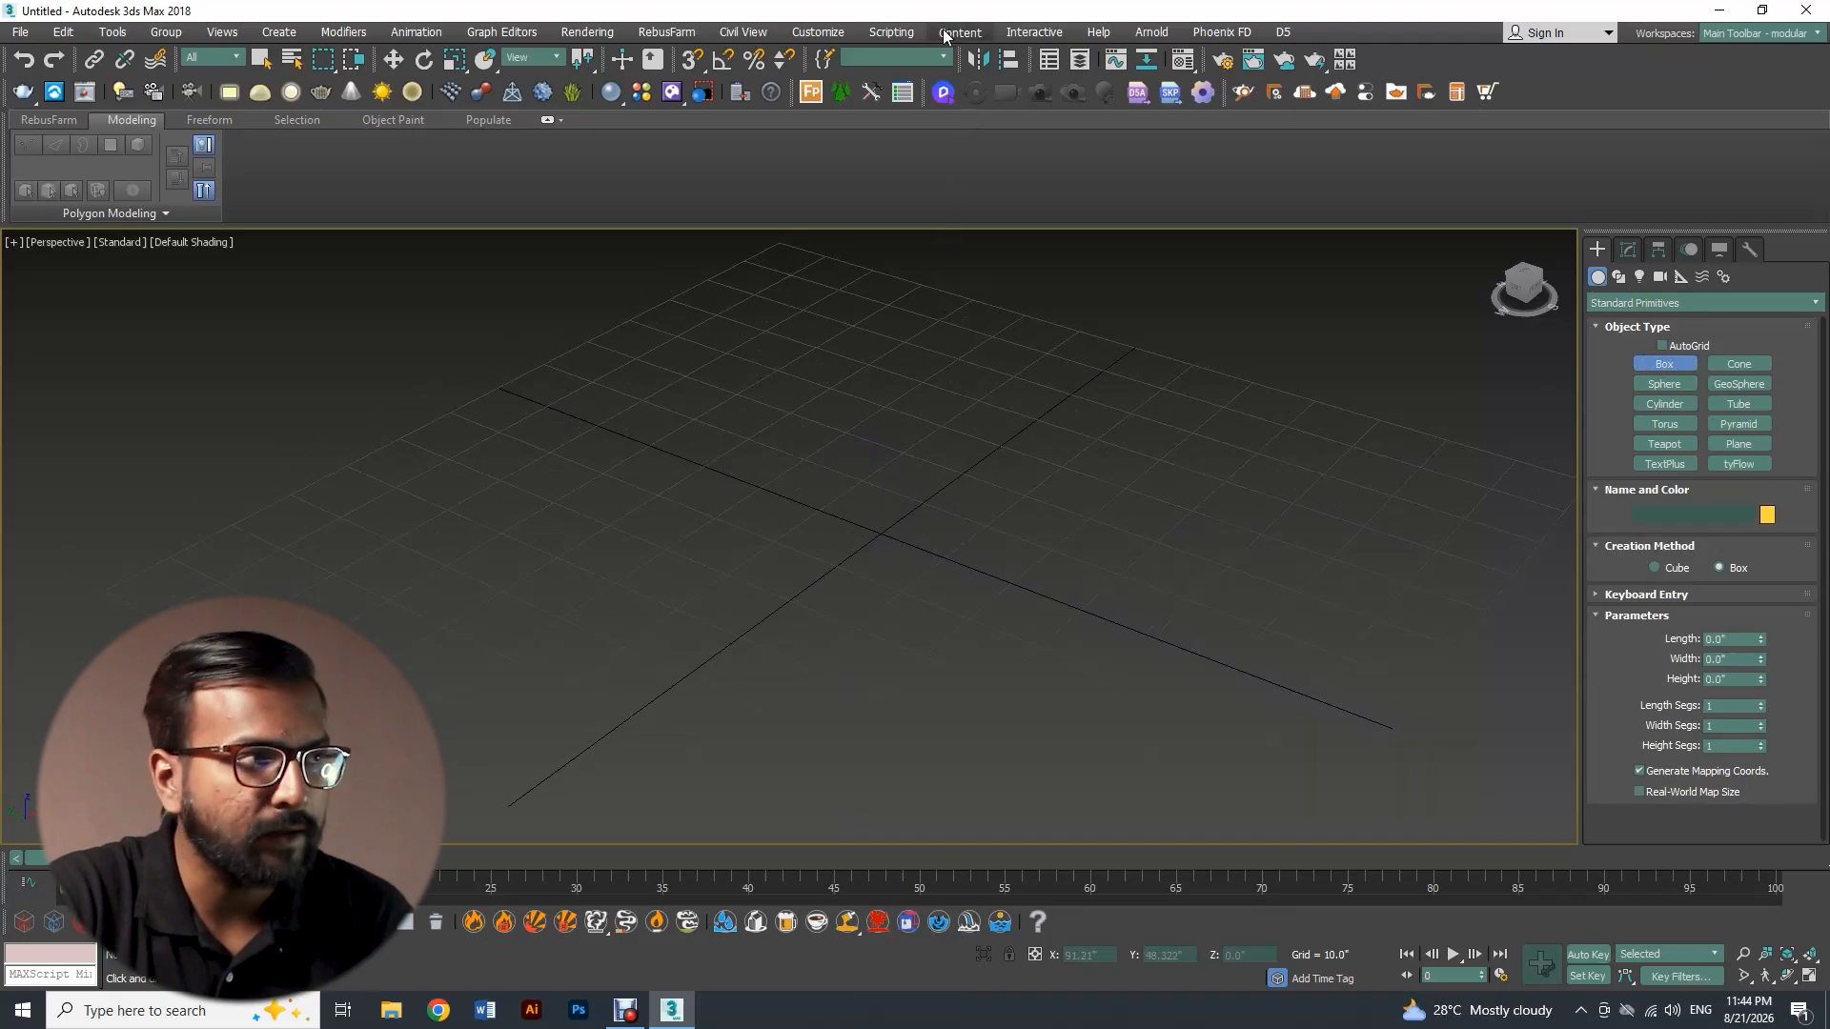
{"action": "left_click", "coordinate": [817, 31]}
{"action": "left_click", "coordinate": [834, 283]}
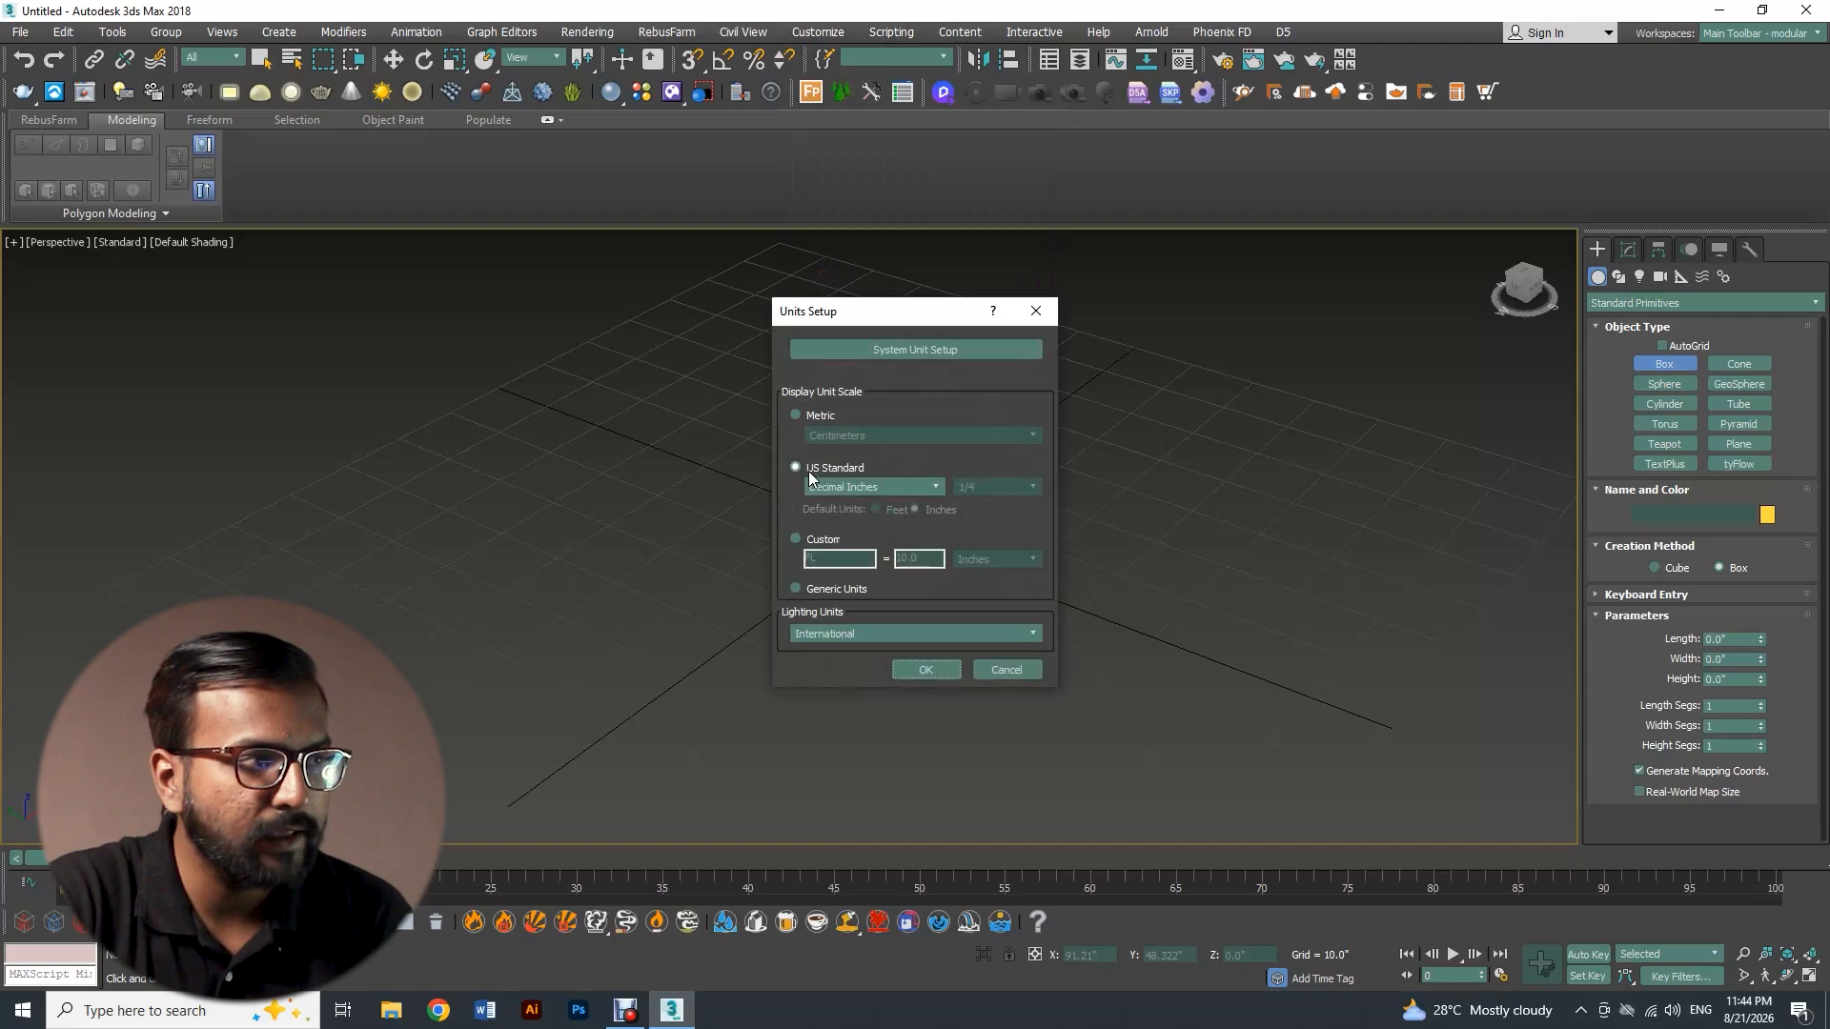
{"action": "left_click", "coordinate": [842, 486]}
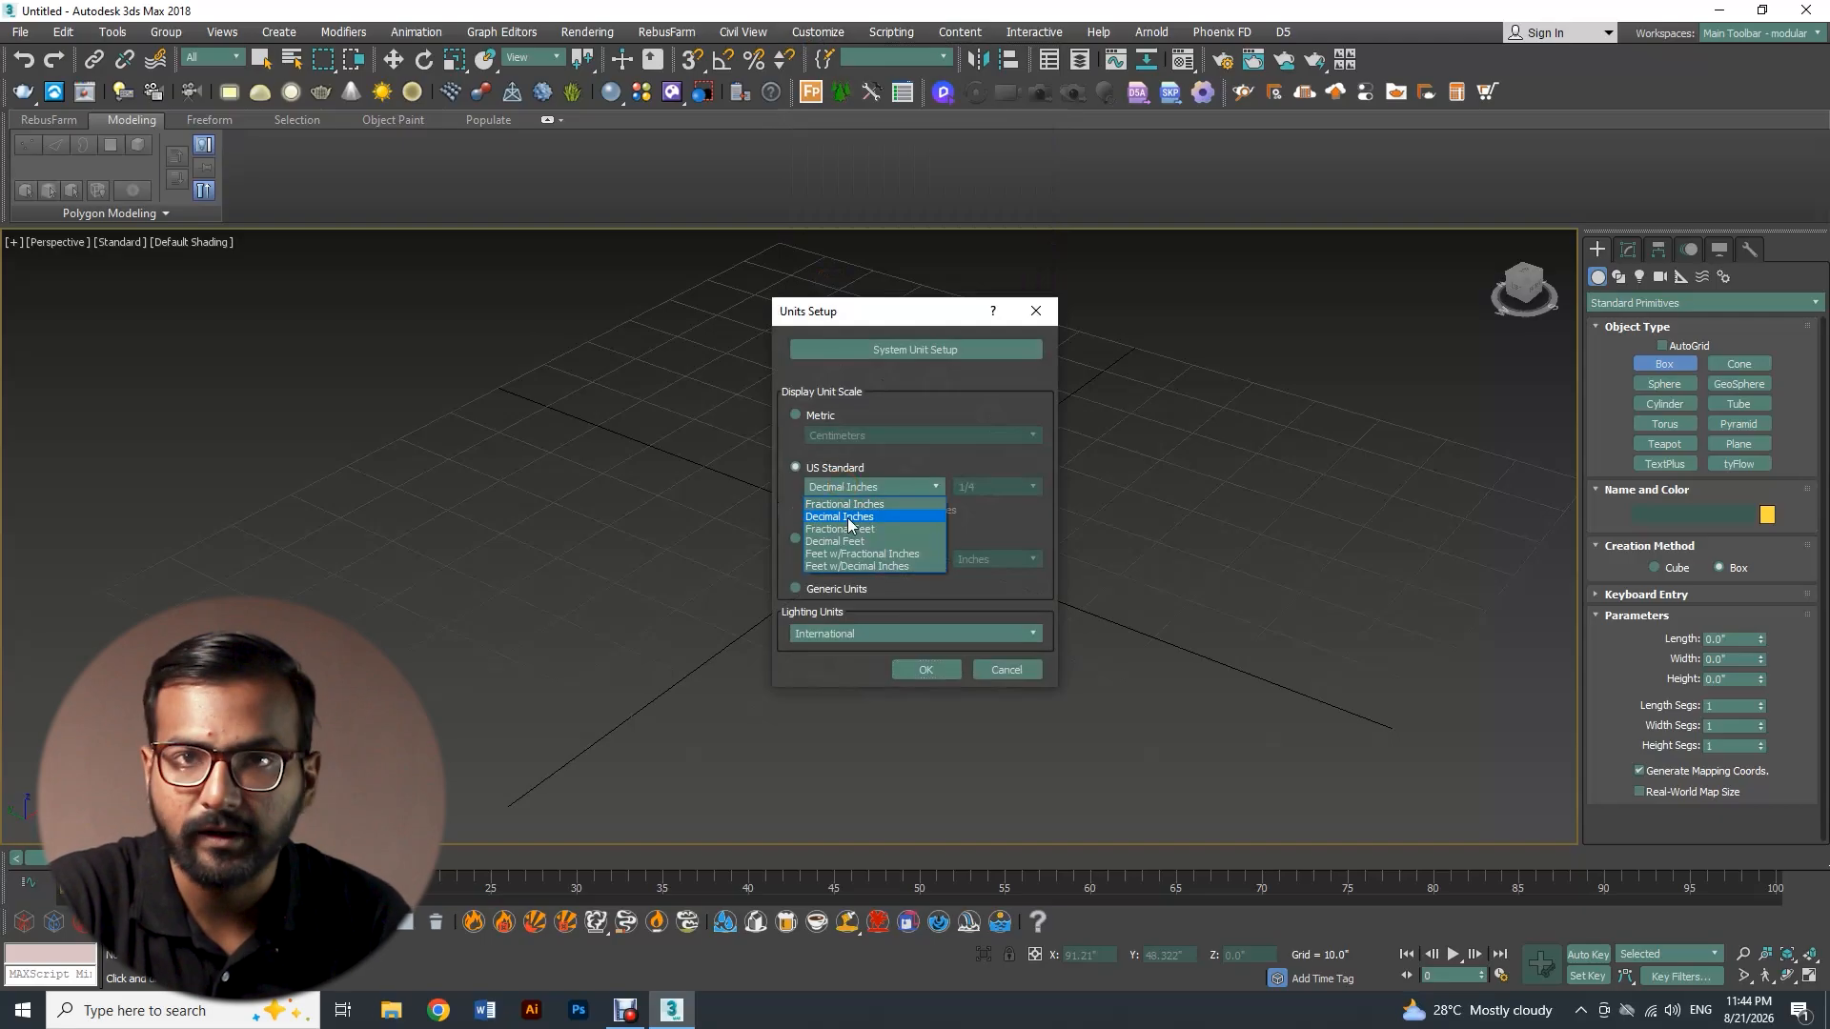
{"action": "left_click", "coordinate": [843, 516]}
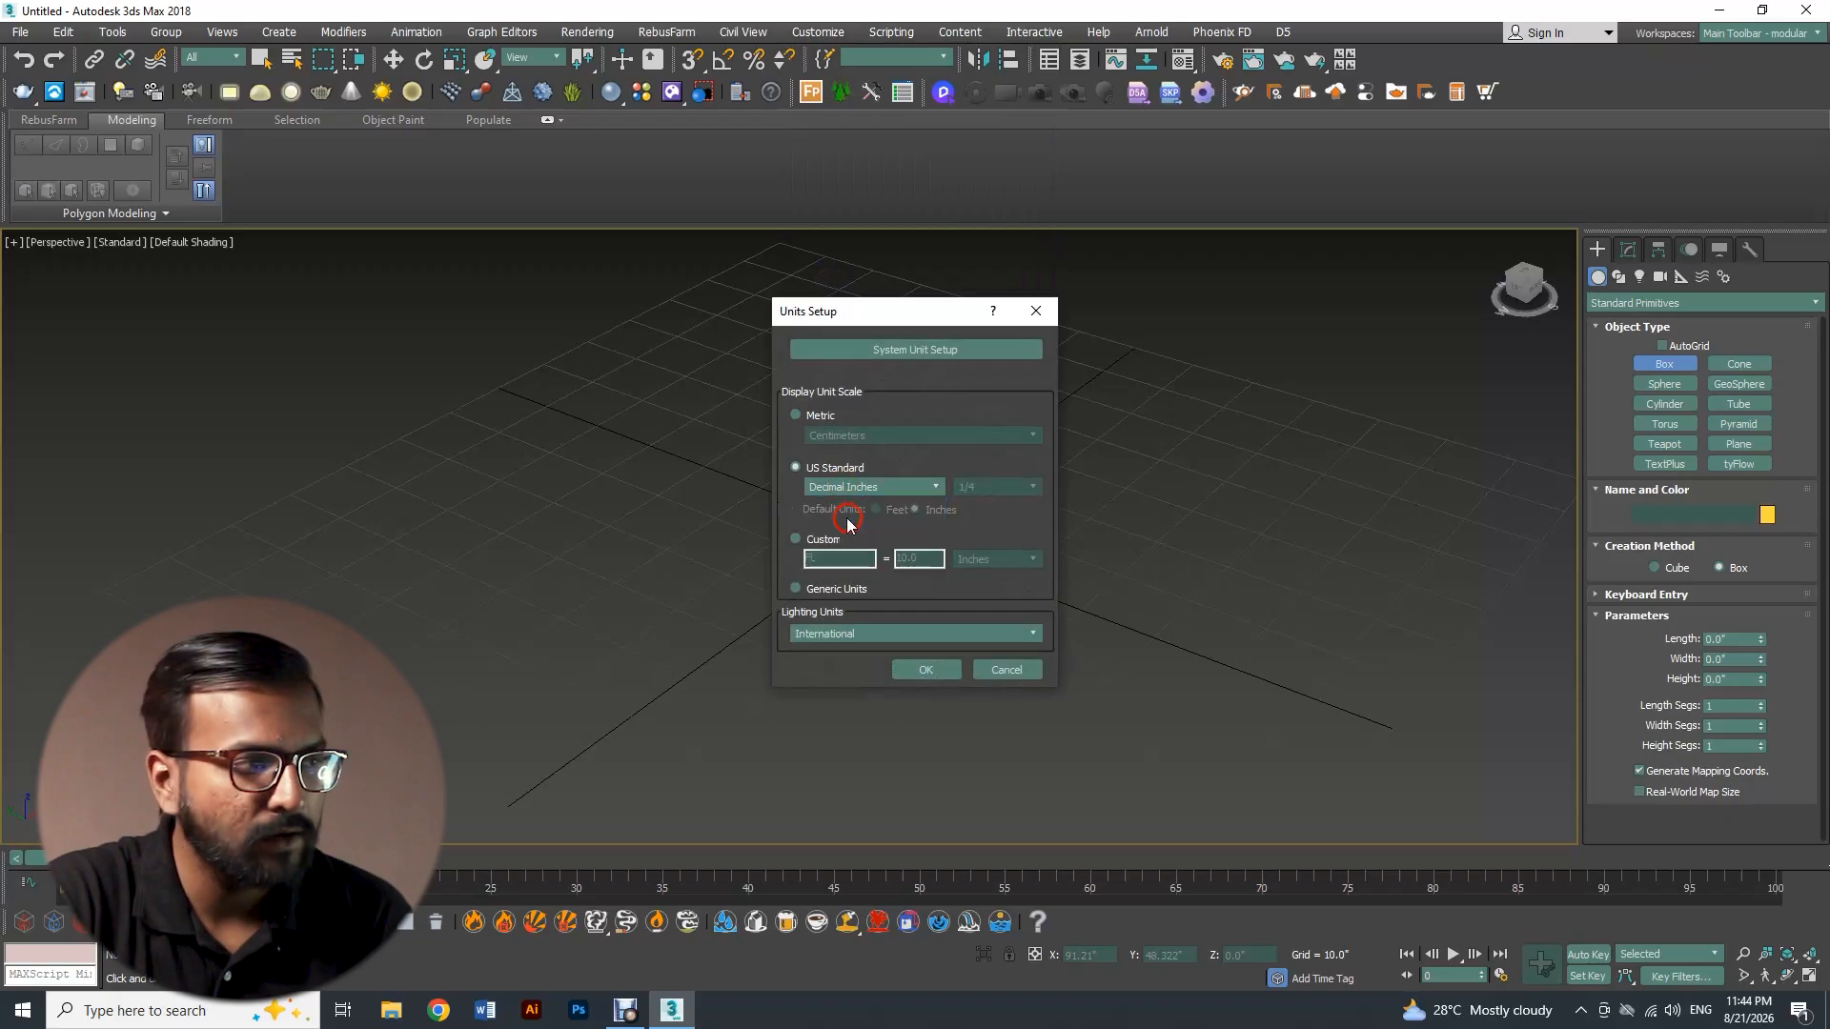
{"action": "left_click", "coordinate": [912, 672]}
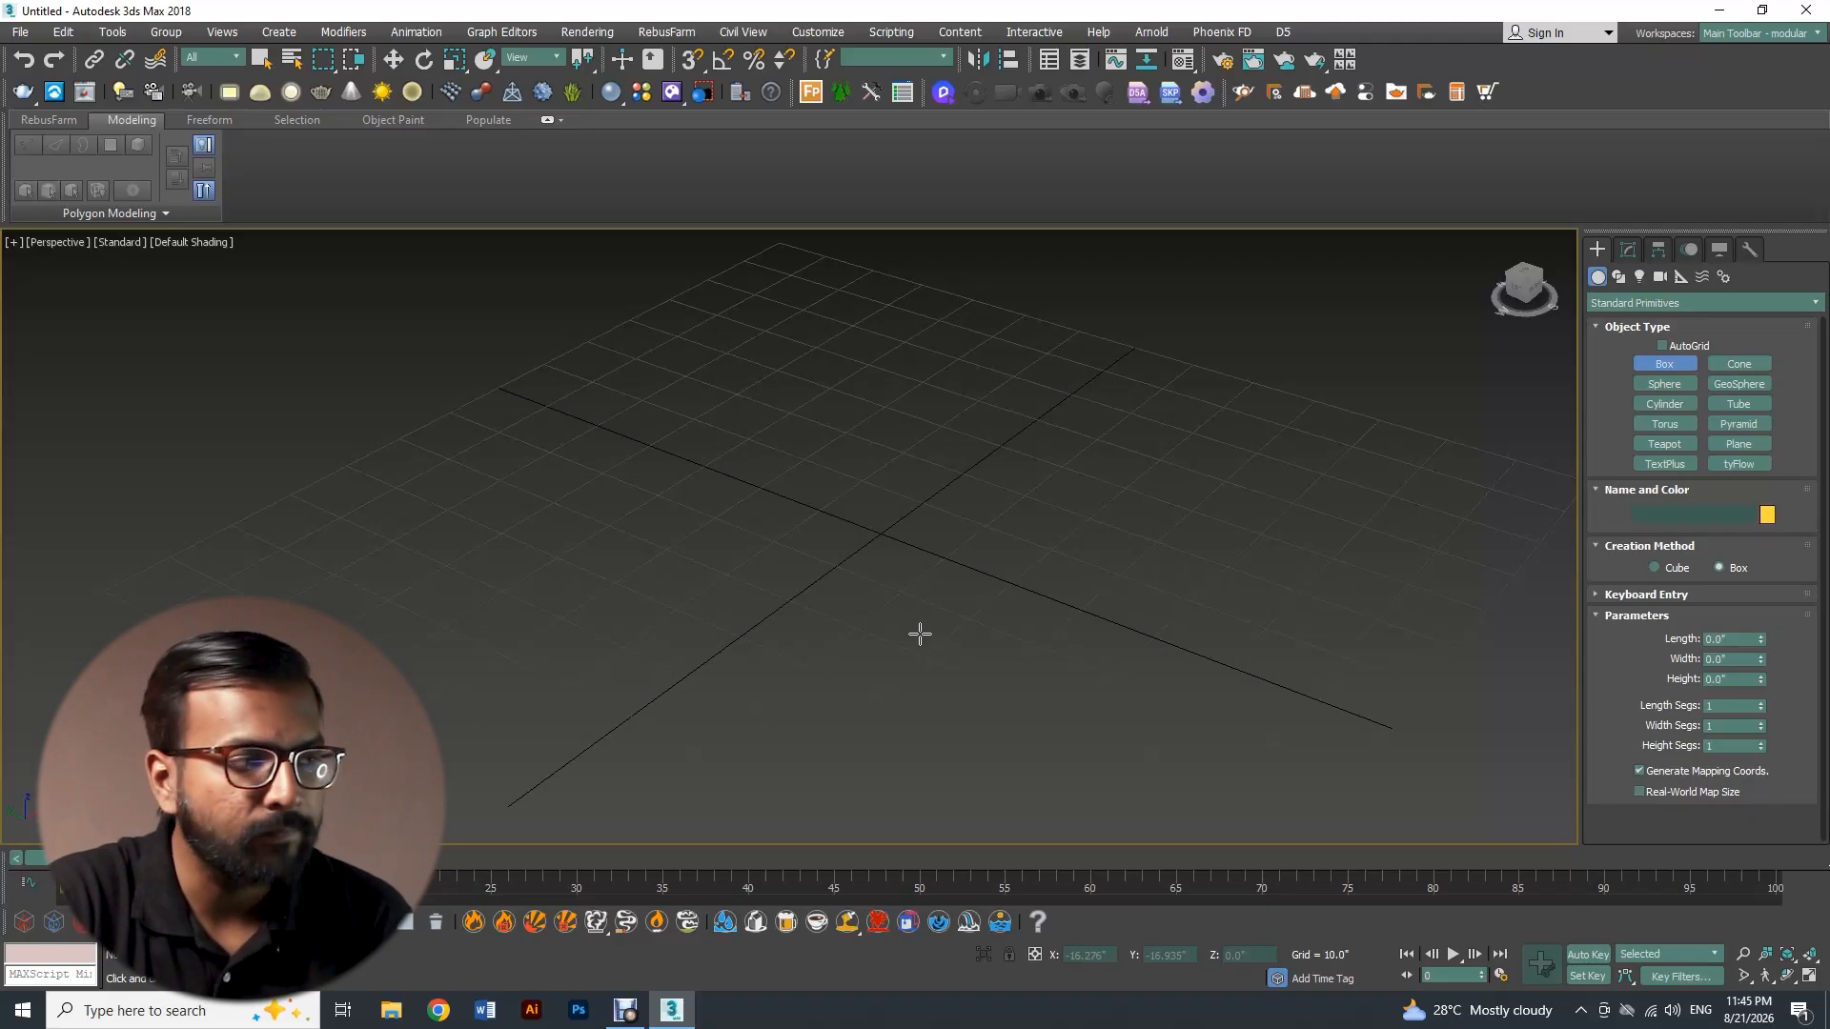
Create an upright box about 4.4 by 5.3 inches and 26.7 inches high, just behind the grid's centre
{"action": "middle_click_drag", "start_coordinate": [842, 476], "coordinate": [880, 527], "text": "alt"}
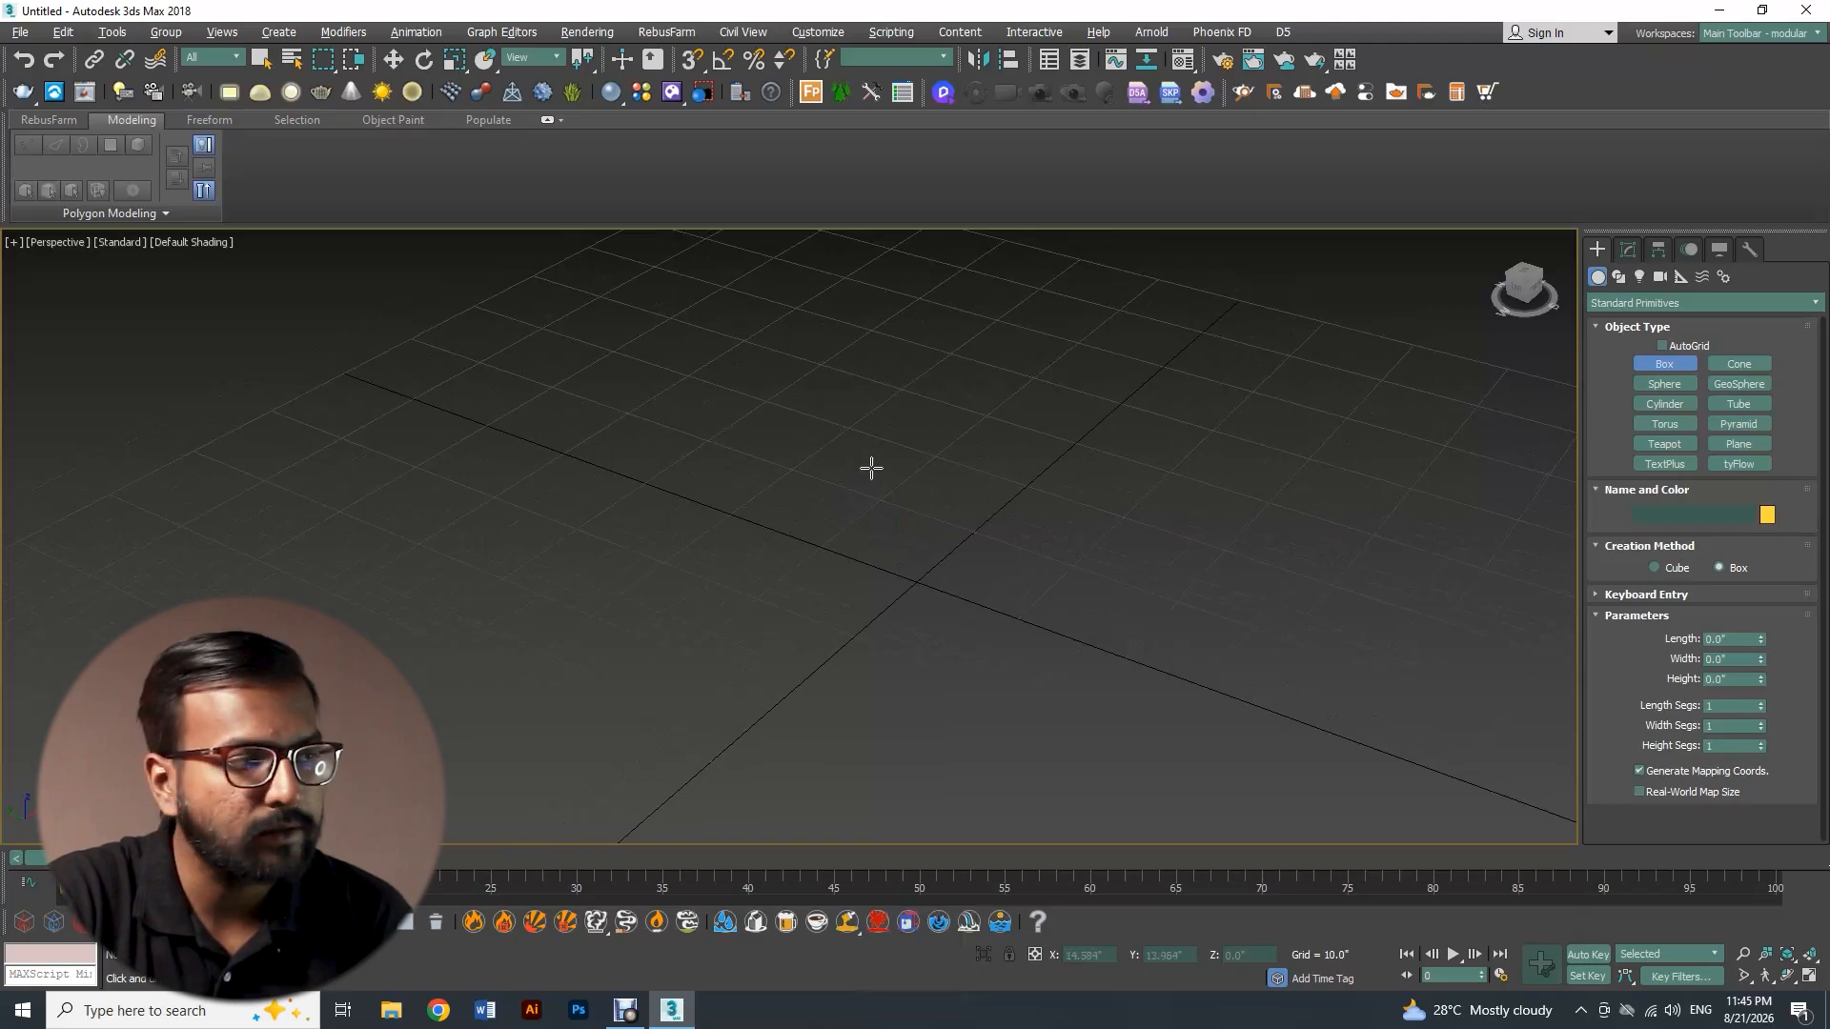
{"action": "left_click_drag", "start_coordinate": [874, 472], "coordinate": [882, 506]}
{"action": "left_click", "coordinate": [921, 232]}
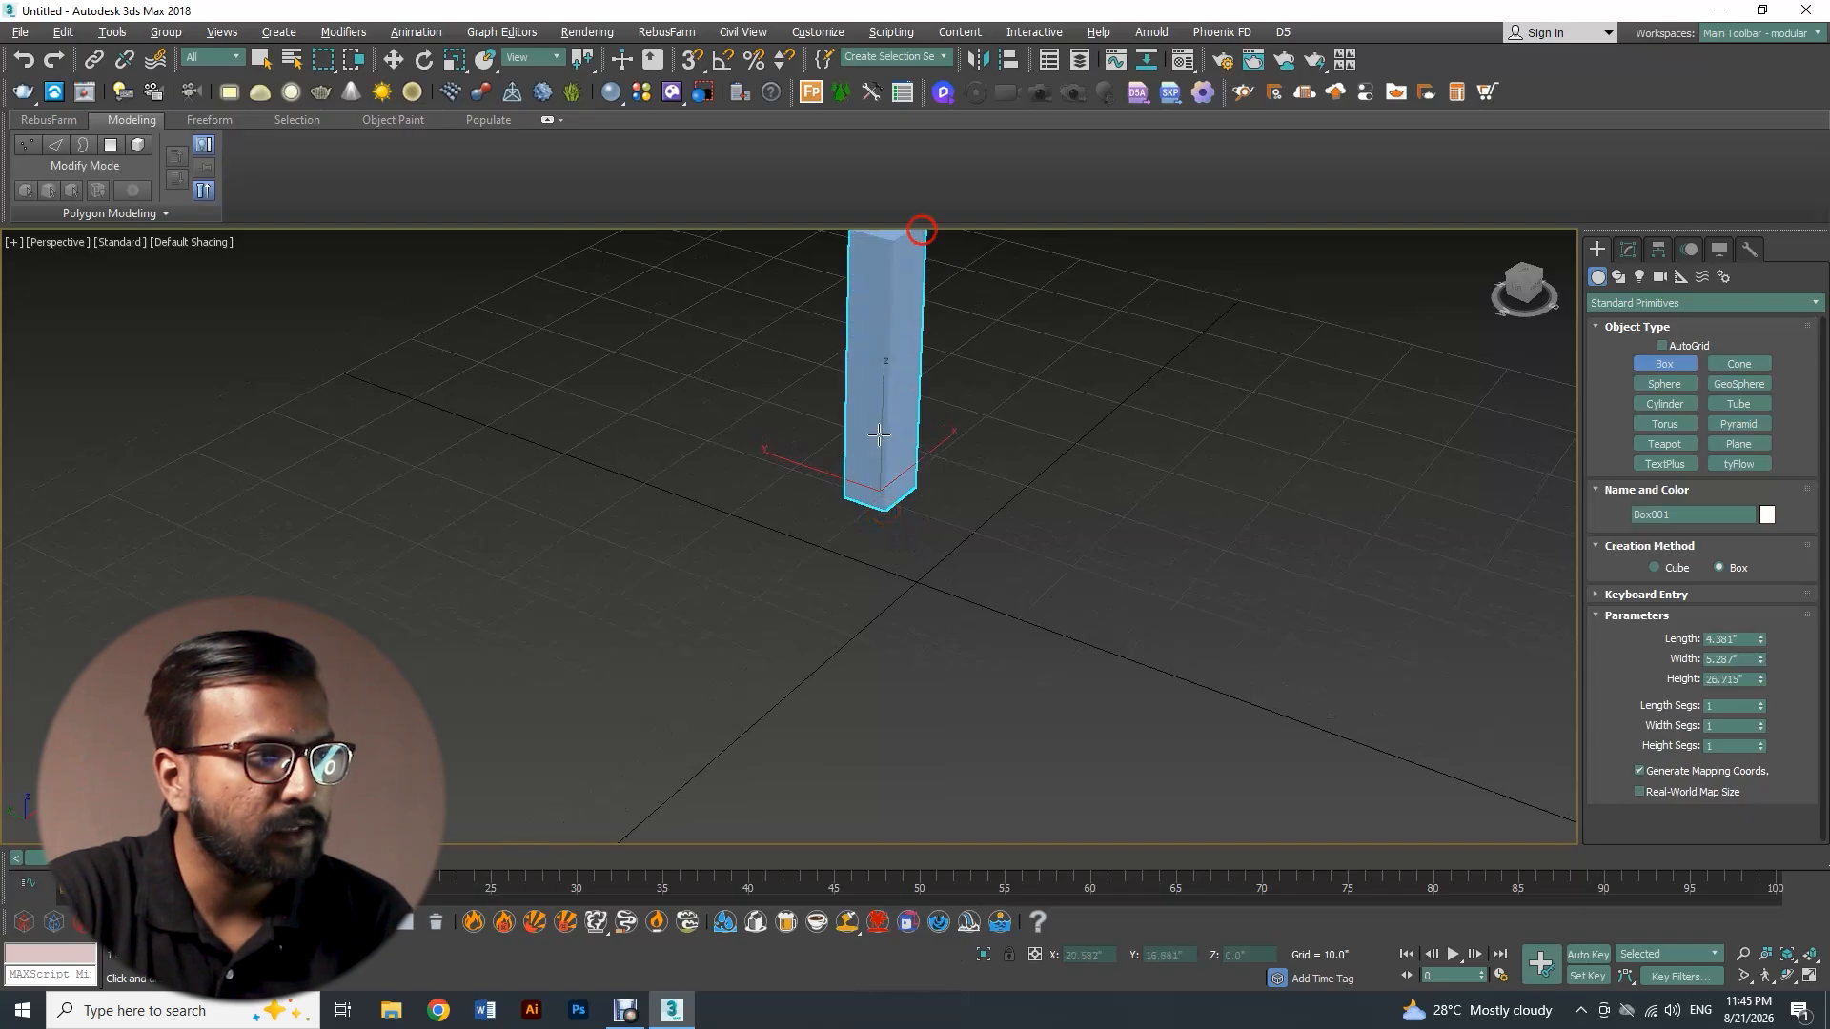
{"action": "middle_click_drag", "start_coordinate": [915, 225], "coordinate": [887, 474], "text": "alt"}
{"action": "key", "text": "w"}
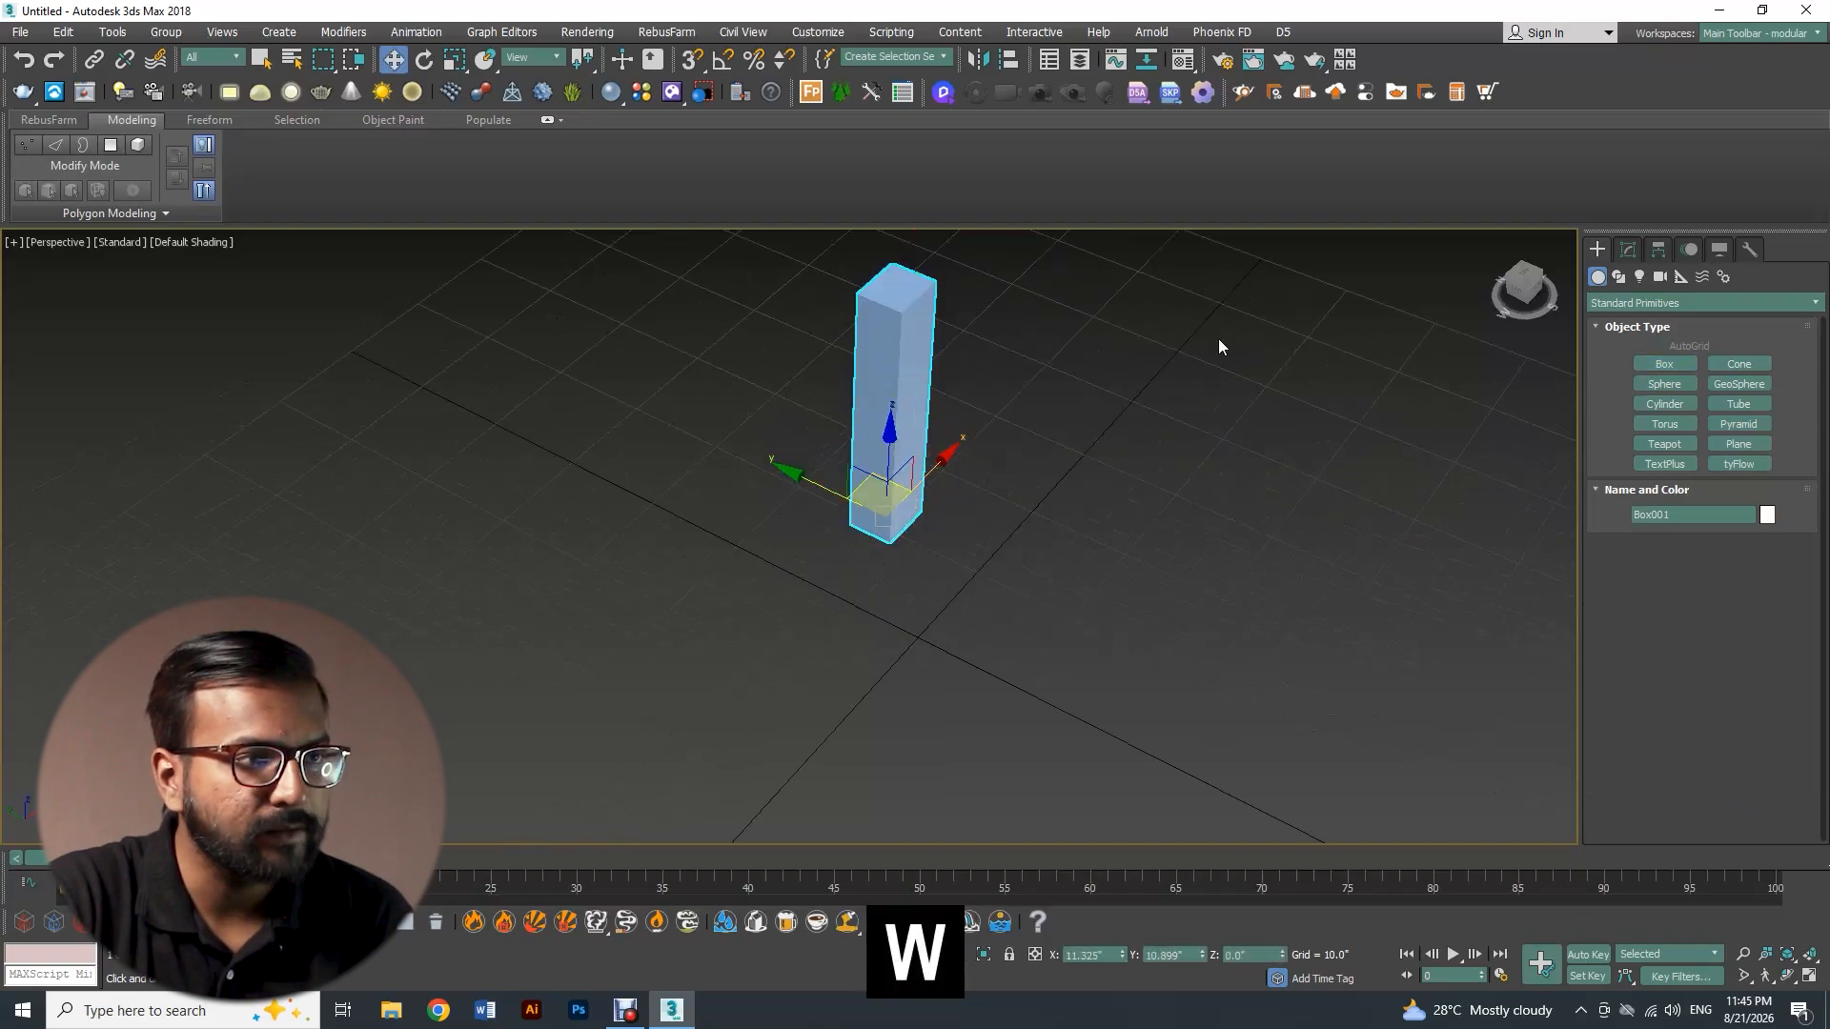
Set the box's length and width to 1.5 inches and its height to 18 inches to form a leg
{"action": "left_click", "coordinate": [1628, 251]}
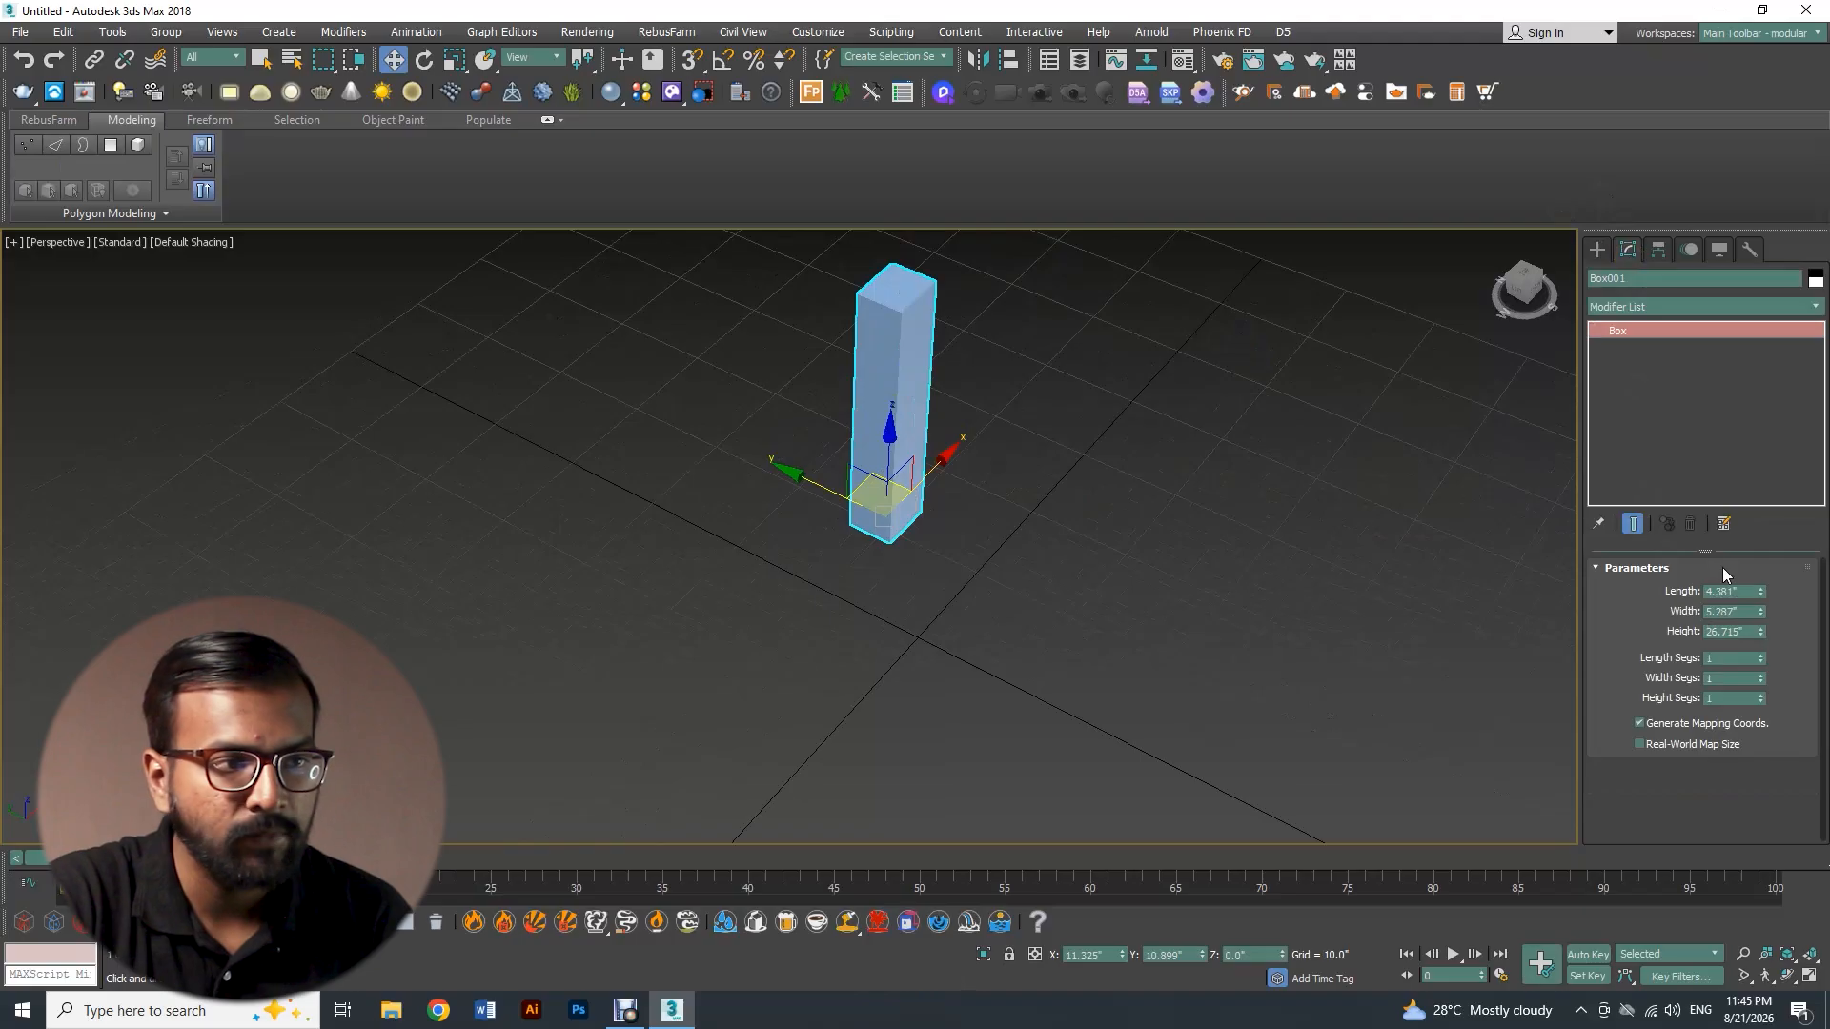
{"action": "double_click", "coordinate": [1745, 591]}
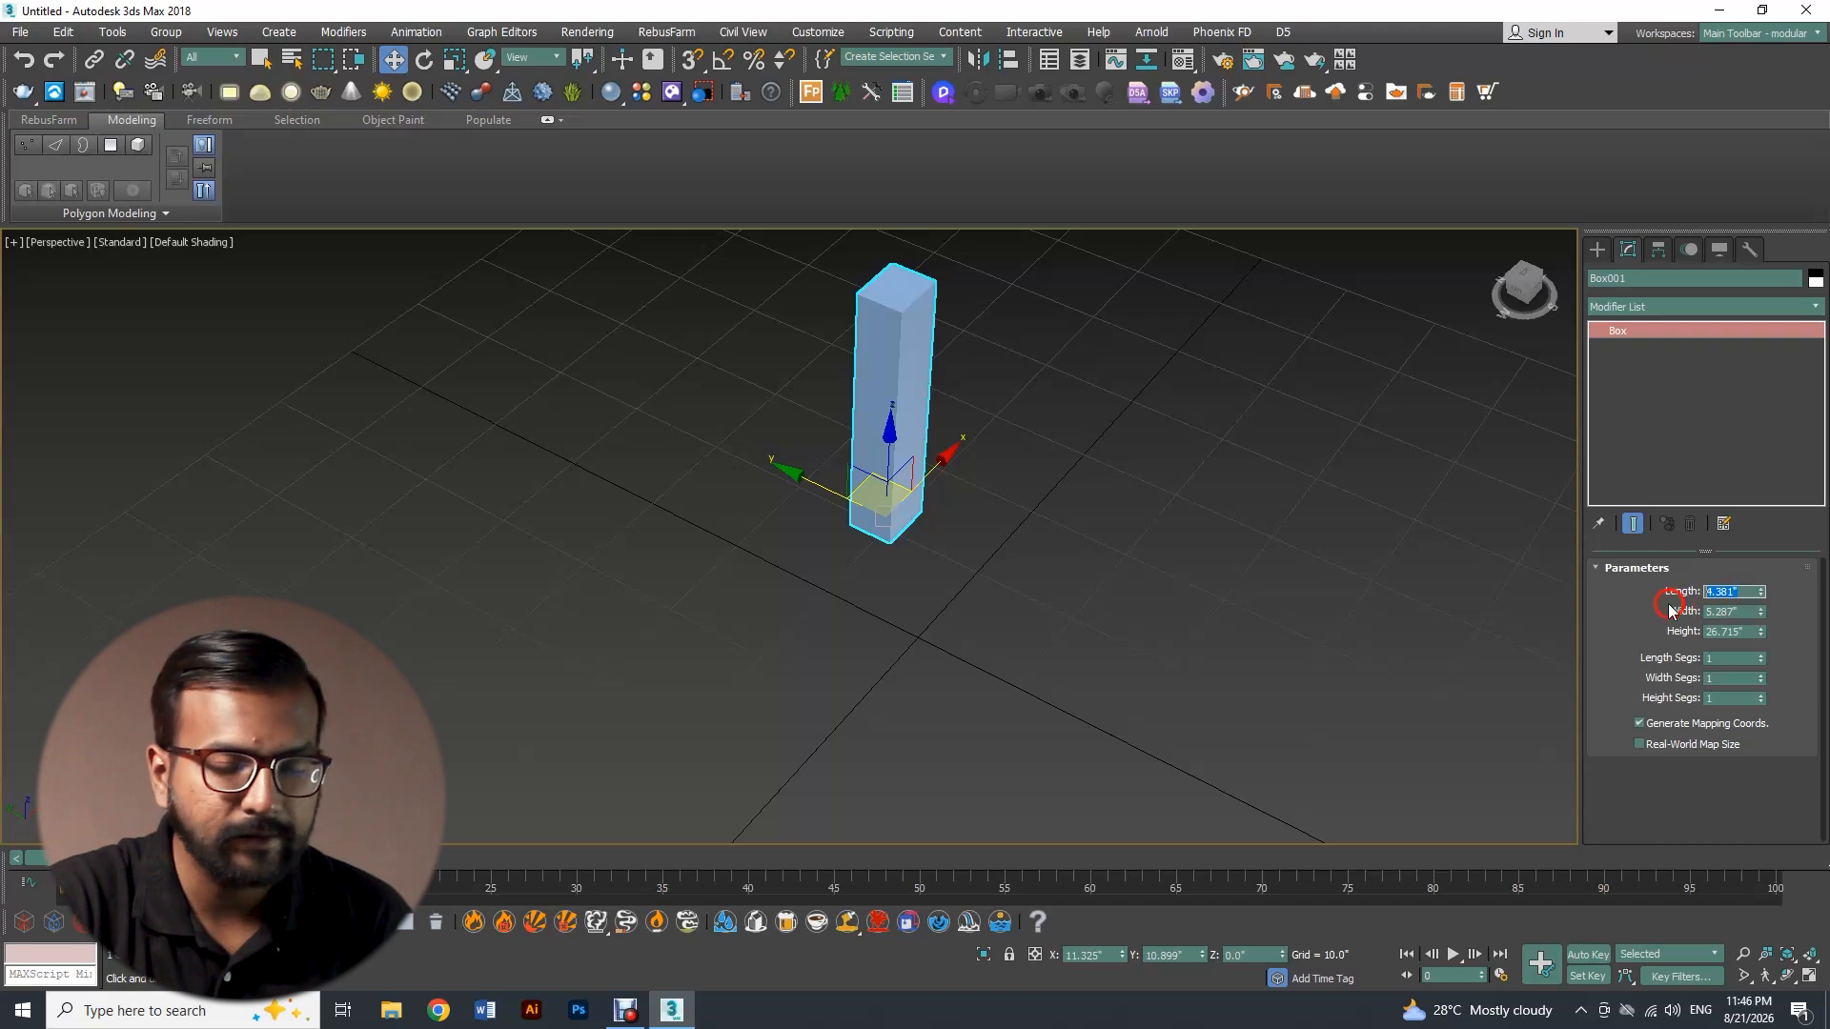
{"action": "type", "text": "1.5"}
{"action": "key", "text": "Return"}
{"action": "type", "text": "1.5"}
{"action": "key", "text": "Return"}
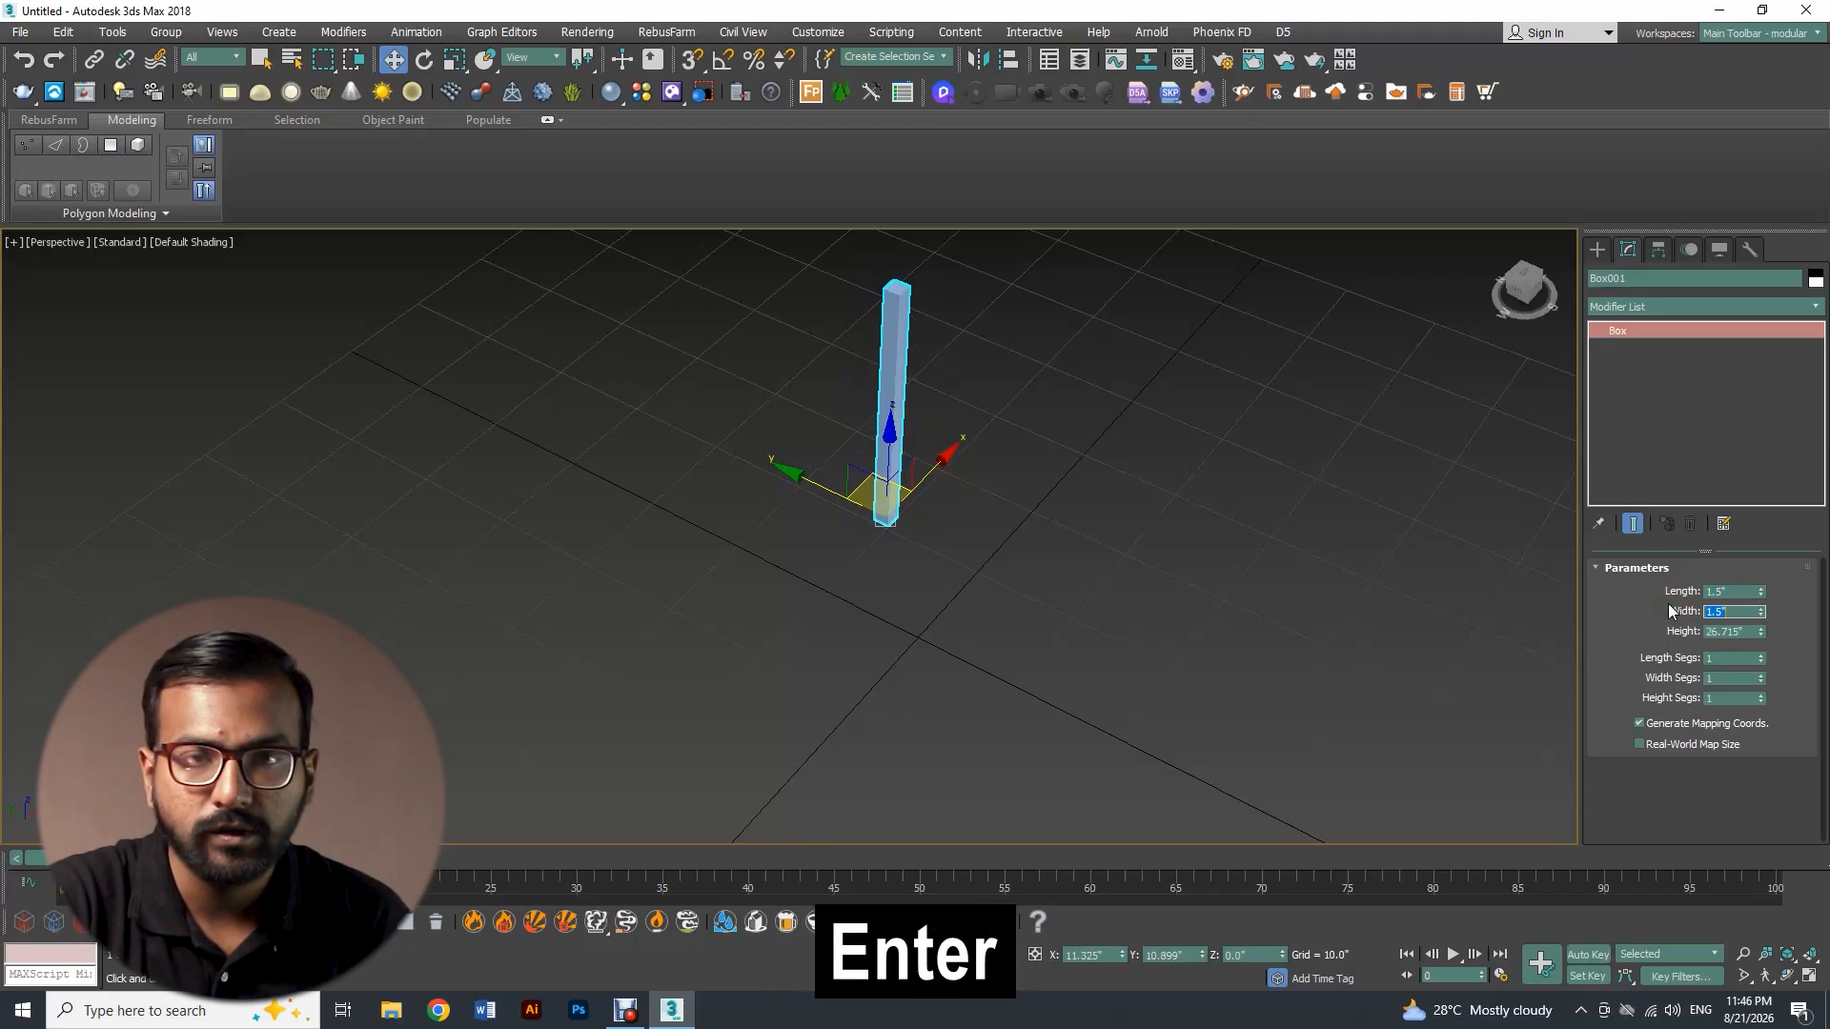
{"action": "key", "text": "Tab"}
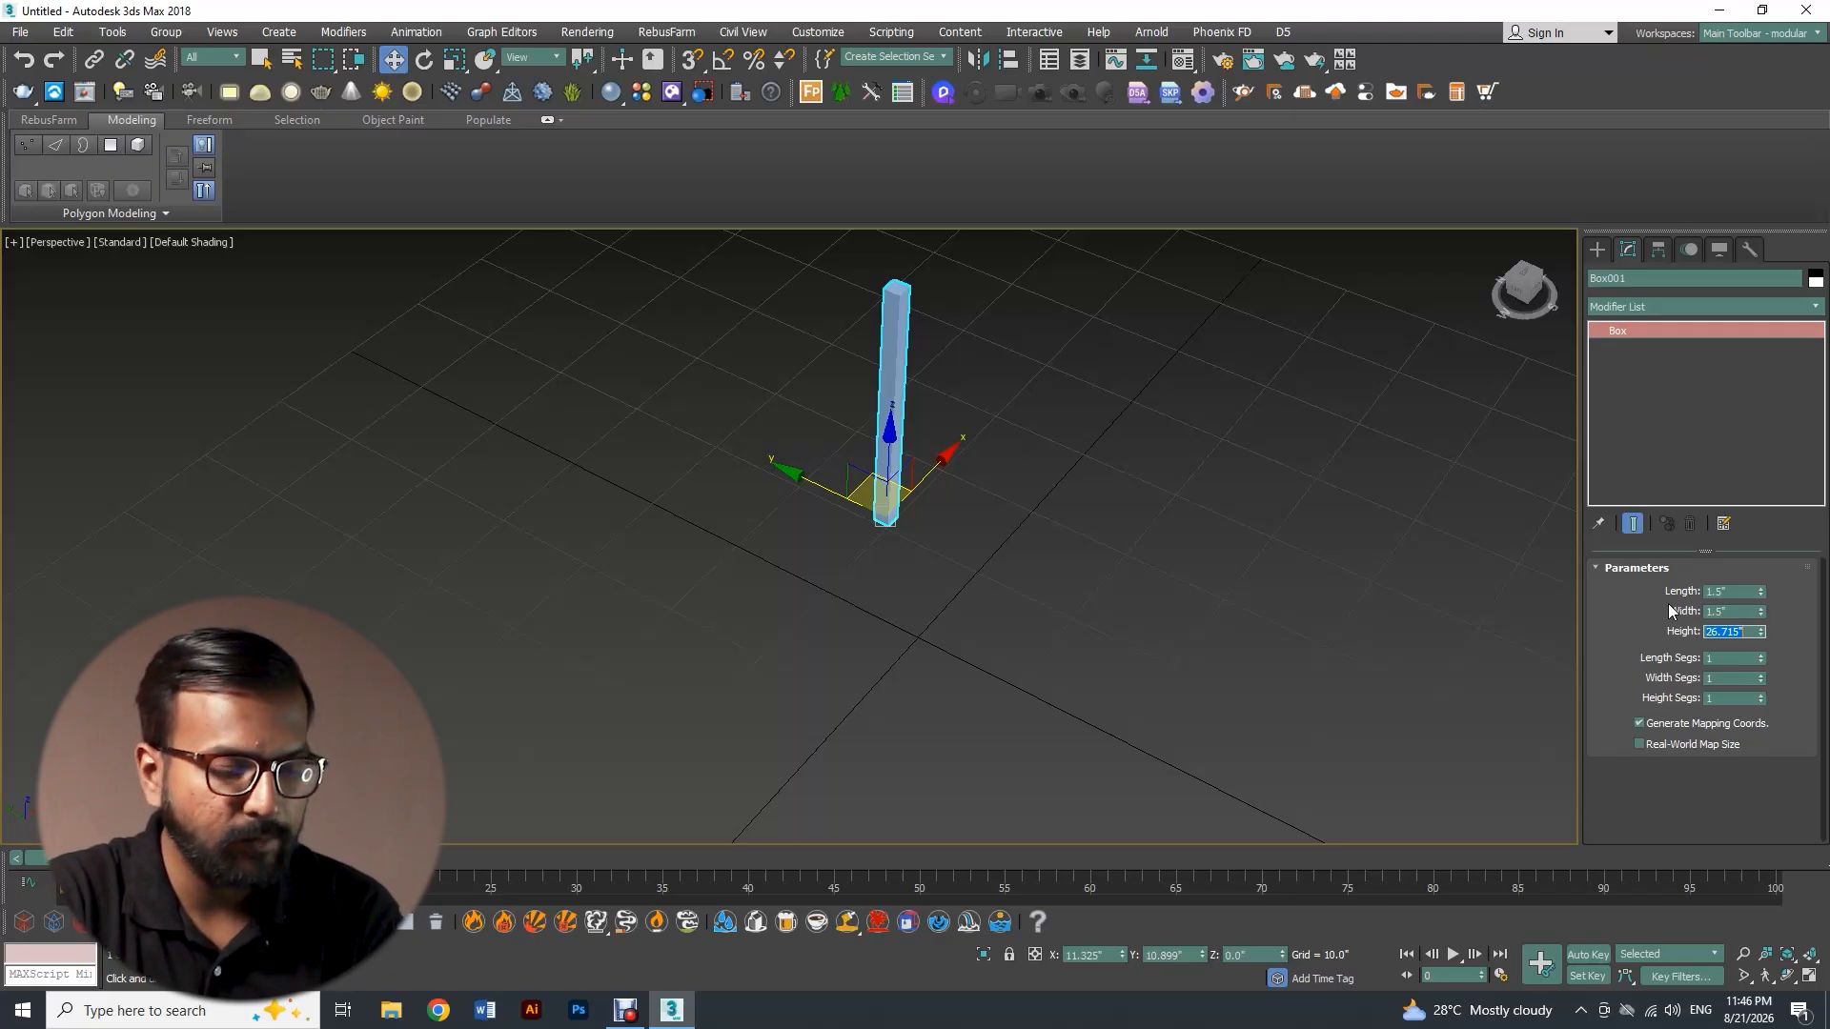
{"action": "type", "text": "18\""}
{"action": "key", "text": "Return"}
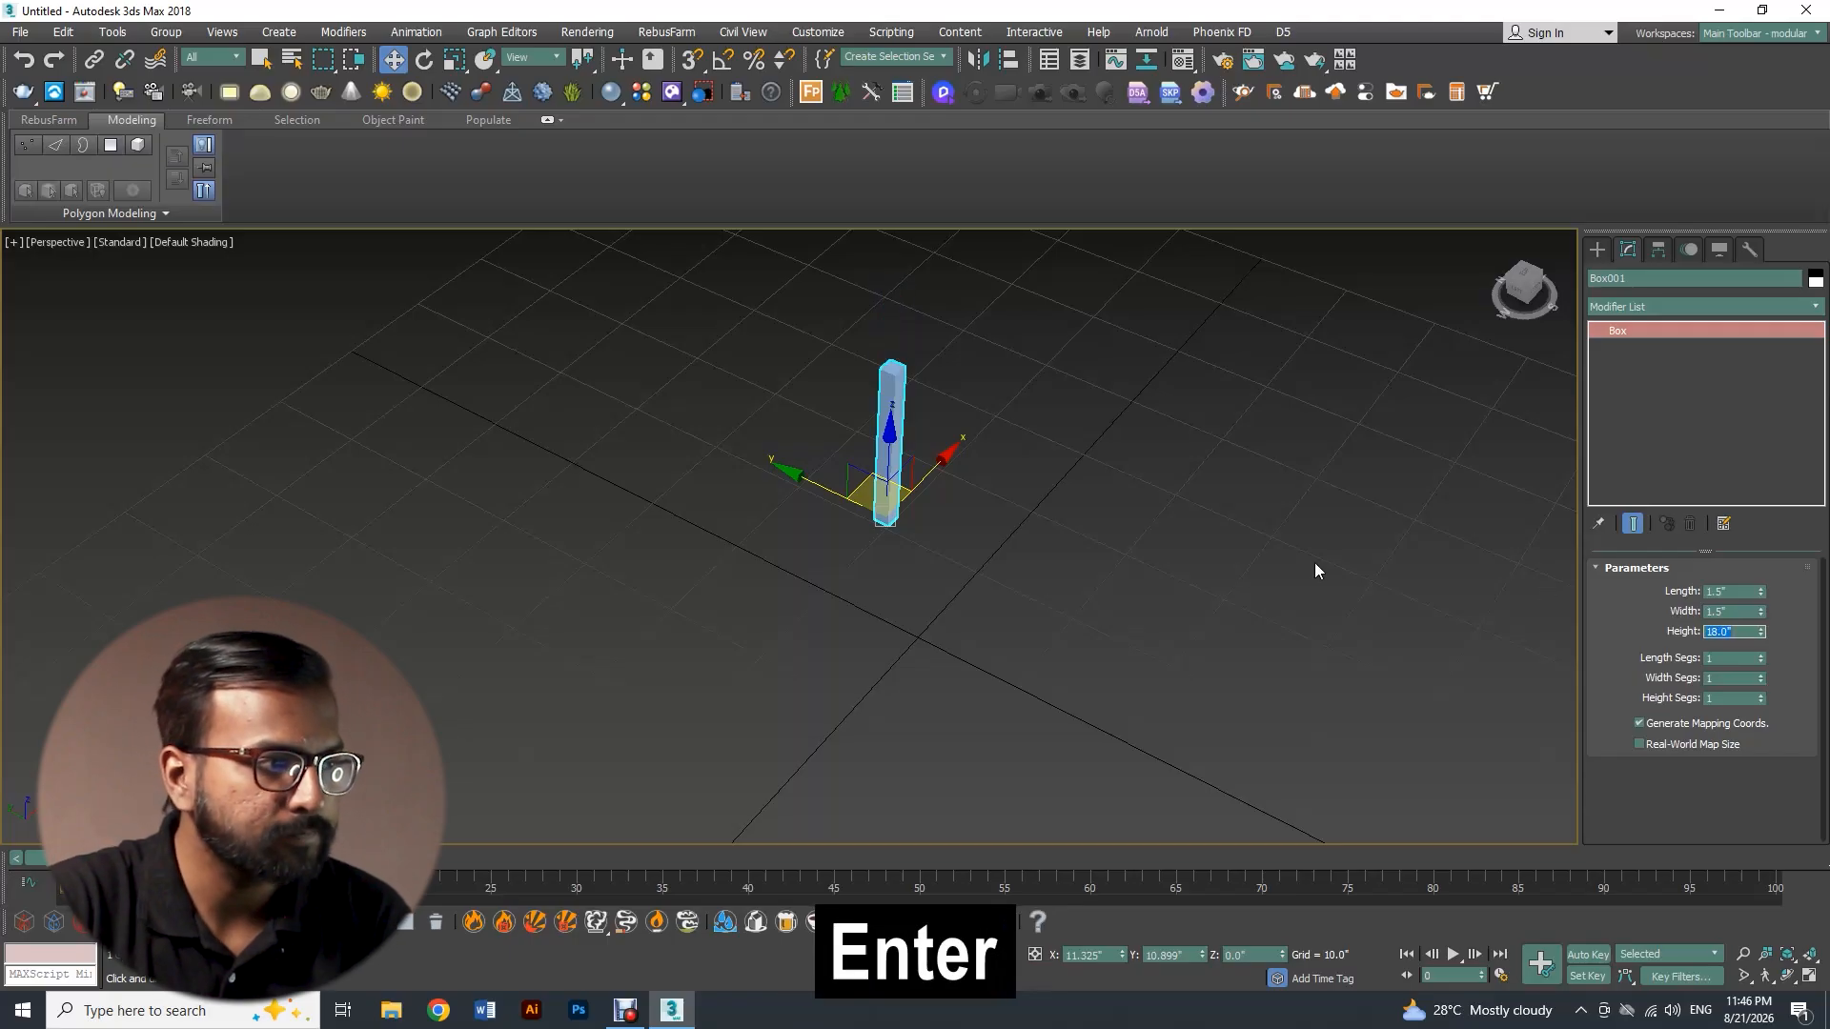
Clone the leg once as an instance, about 17 inches away along the negative X axis
{"action": "mouse_move", "coordinate": [932, 506]}
{"action": "middle_mouse_down", "text": "alt"}
{"action": "mouse_move", "coordinate": [972, 461]}
{"action": "mouse_move", "coordinate": [953, 448]}
{"action": "mouse_move", "coordinate": [921, 443]}
{"action": "mouse_move", "coordinate": [969, 544]}
{"action": "mouse_move", "coordinate": [900, 498]}
{"action": "middle_mouse_up", "text": "alt"}
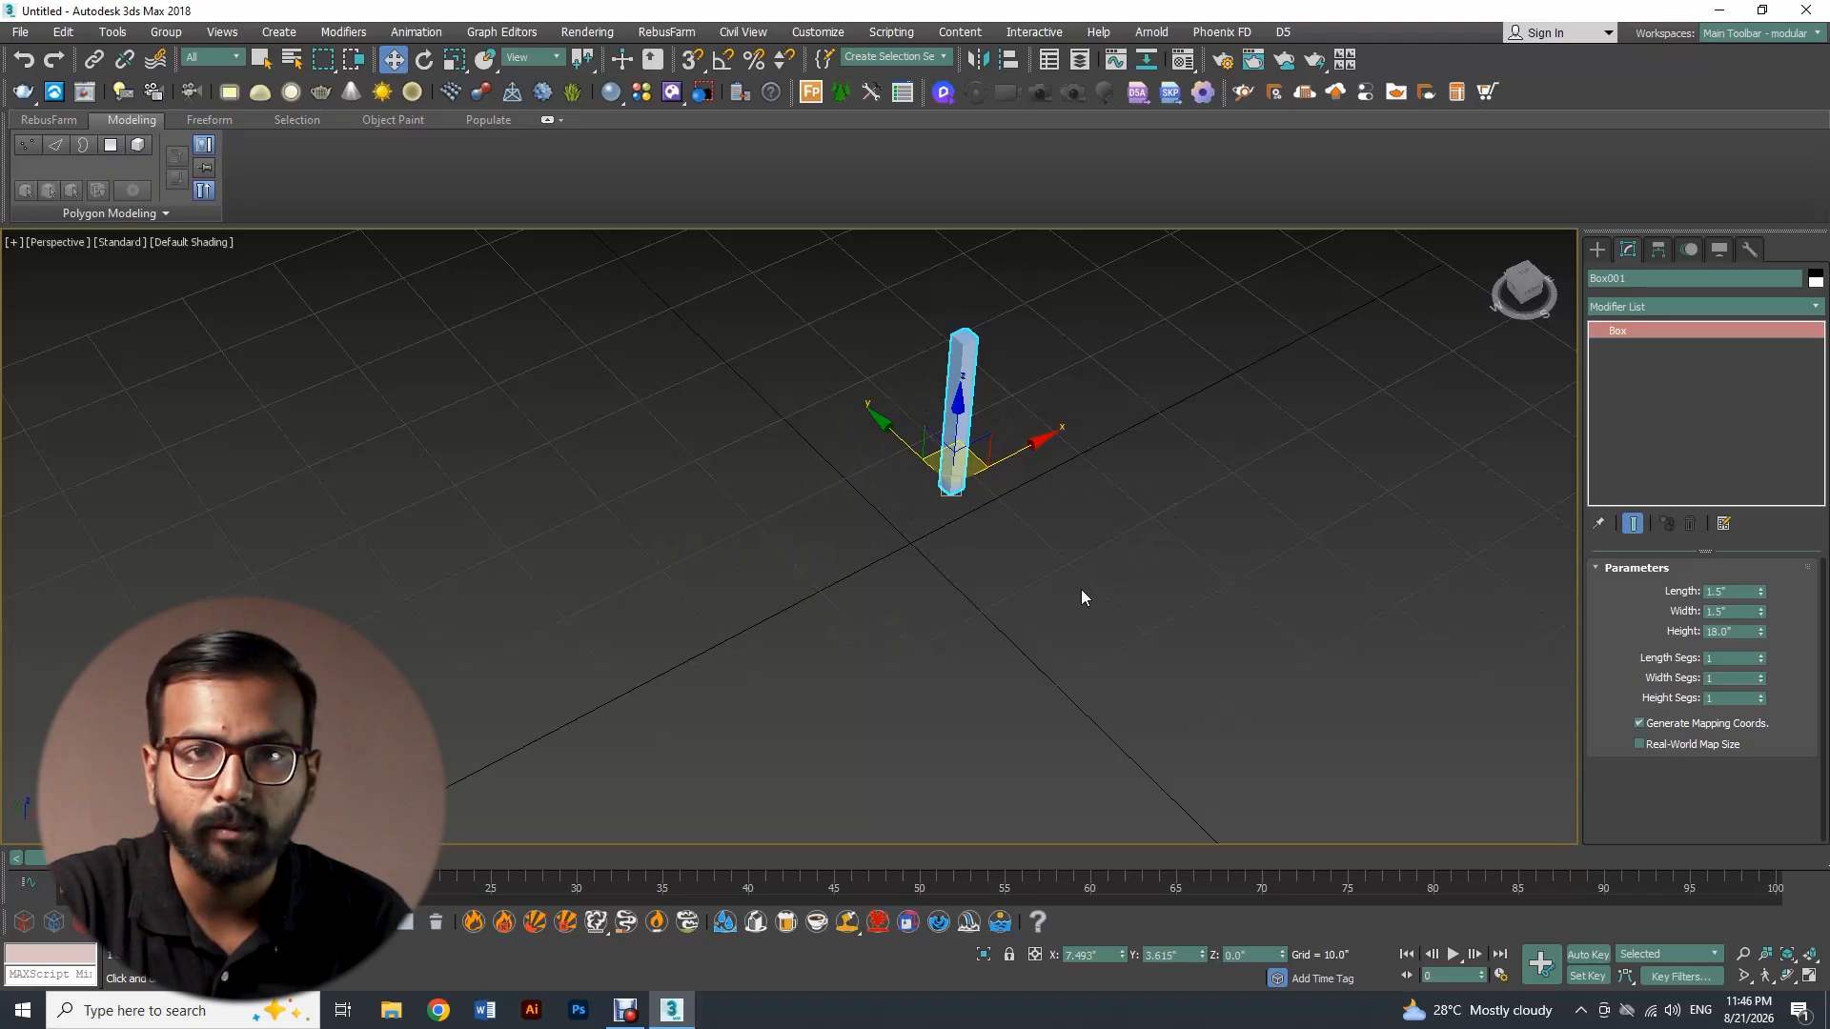
{"action": "left_click_drag", "start_coordinate": [1030, 449], "coordinate": [896, 533], "text": "shift"}
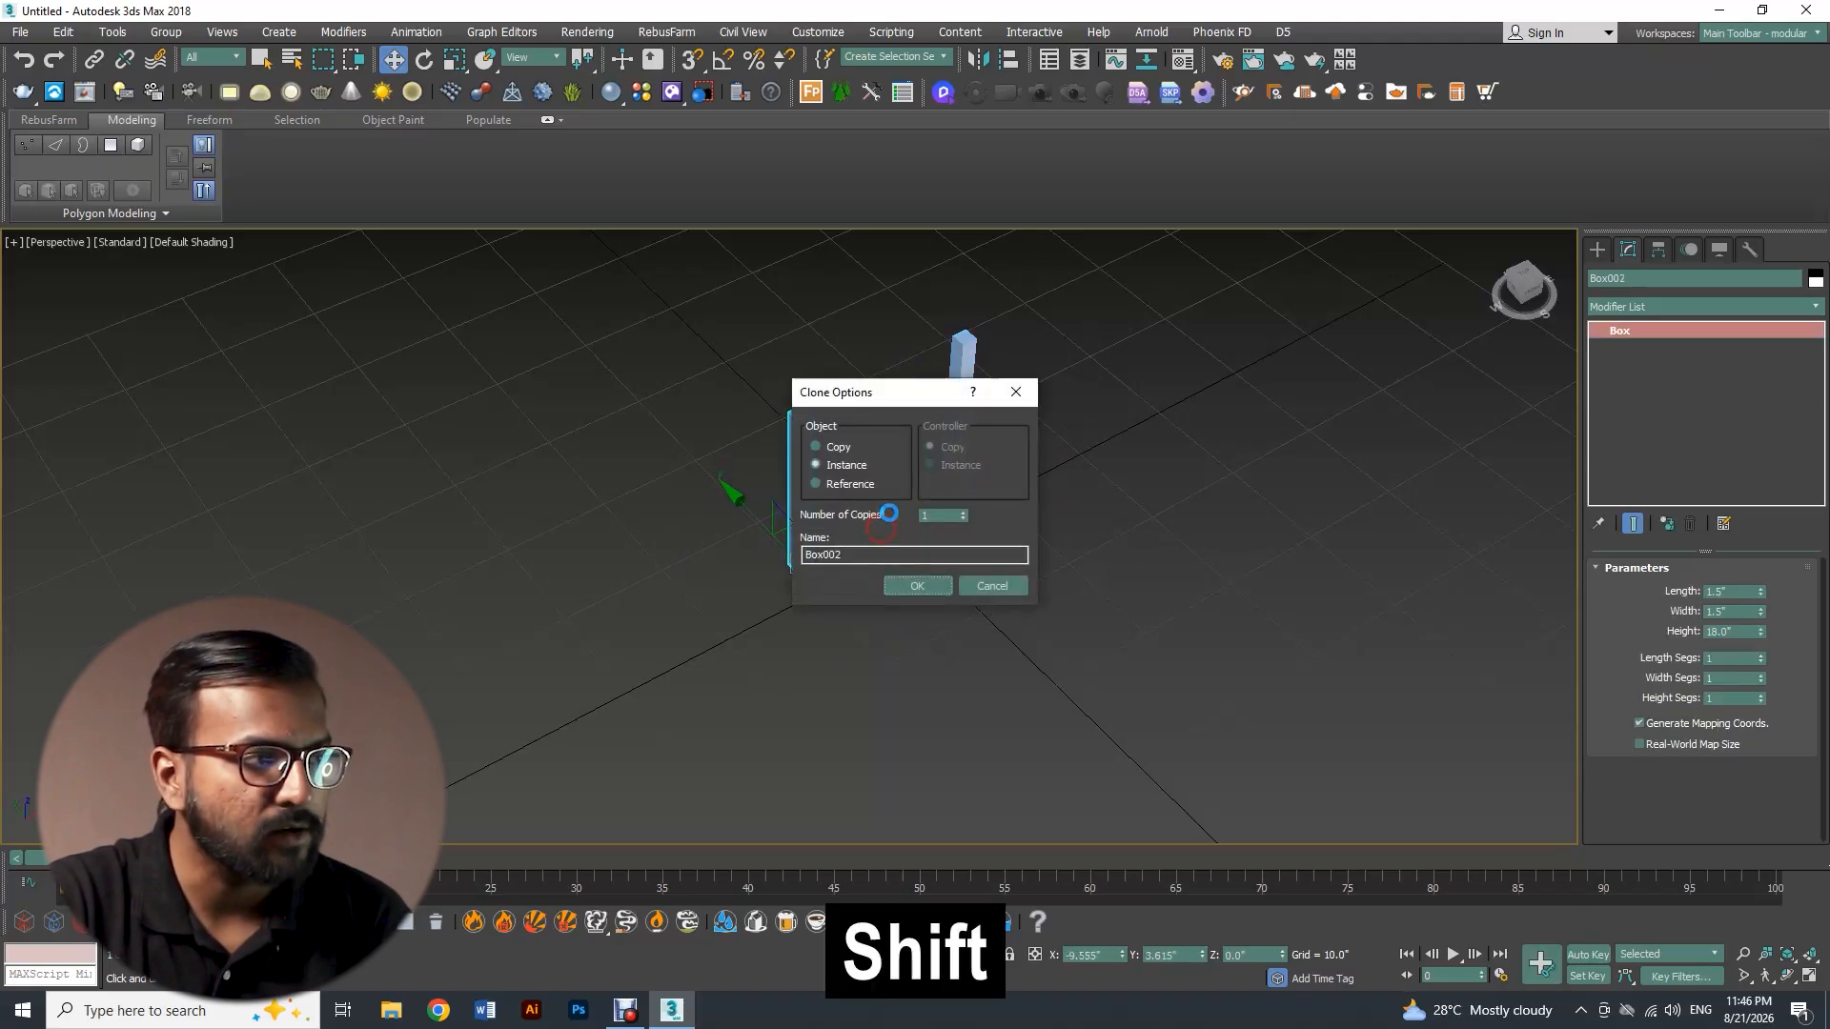
{"action": "left_click", "coordinate": [829, 467]}
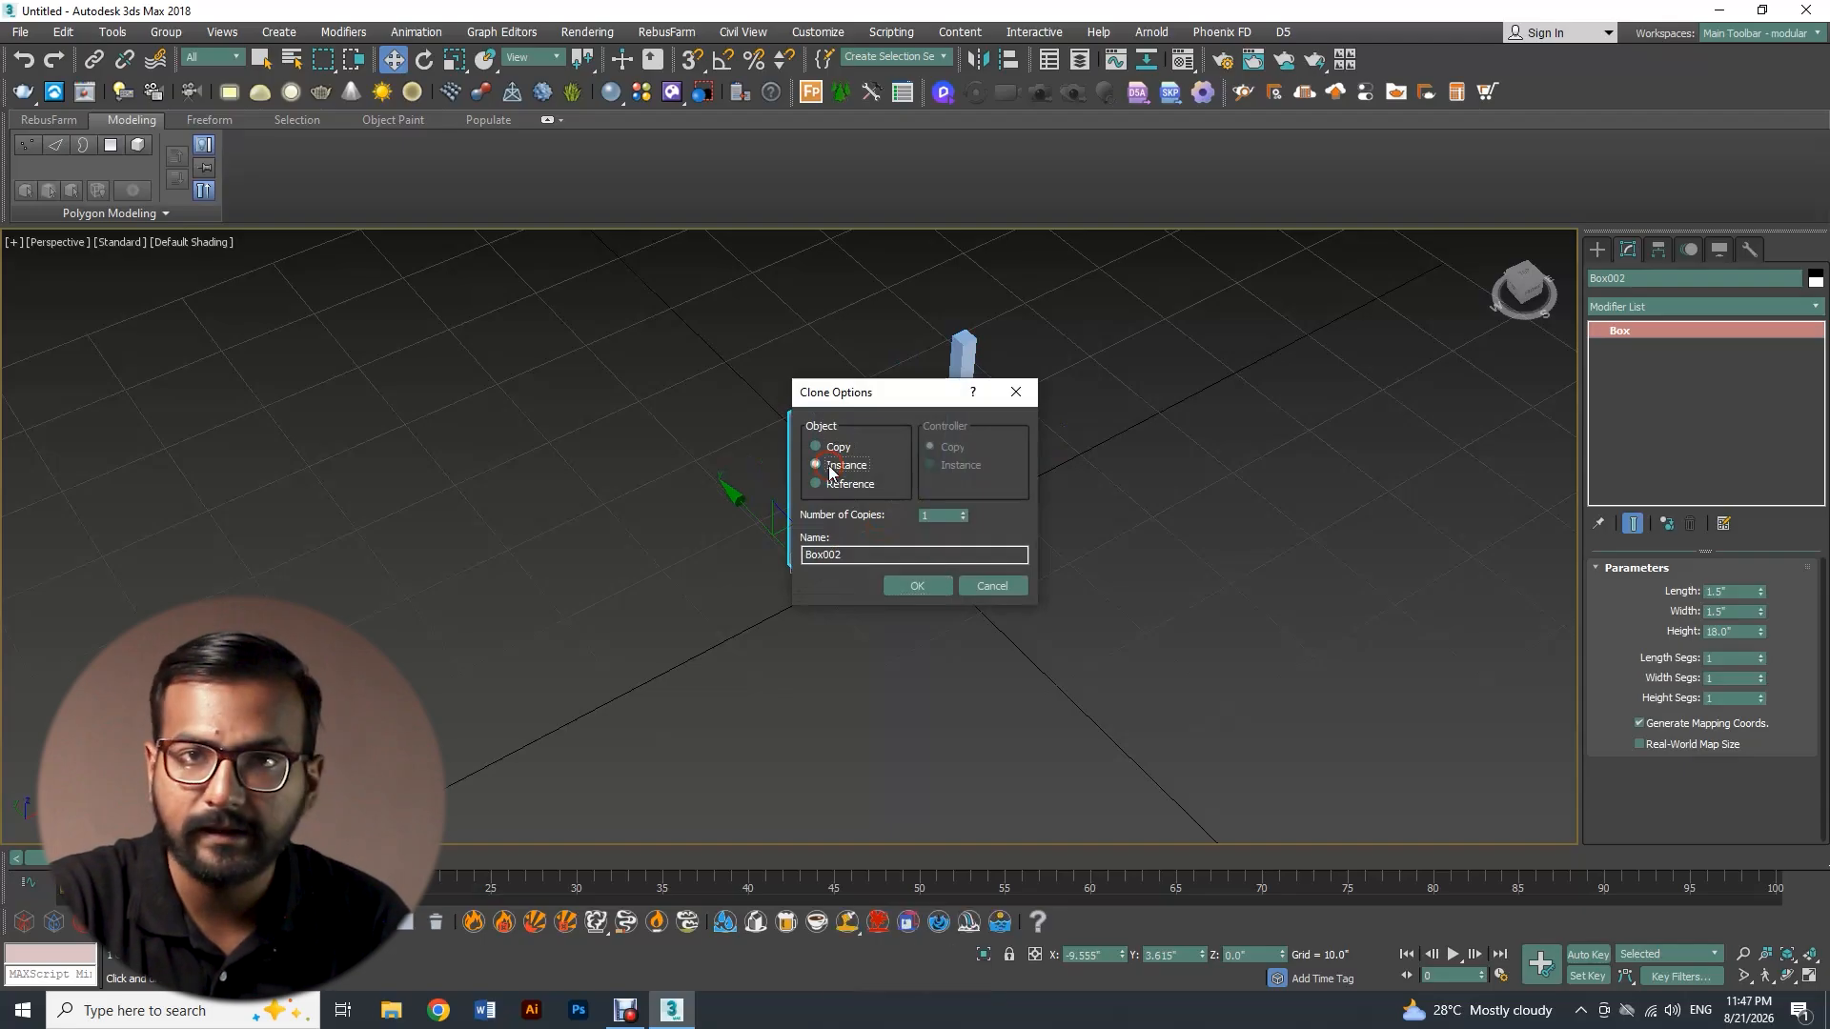
{"action": "left_click", "coordinate": [922, 589]}
Clone both legs together as instances, about 17 inches along the negative Y axis, to make four legs
{"action": "middle_click_drag", "start_coordinate": [915, 572], "coordinate": [870, 518], "text": "alt"}
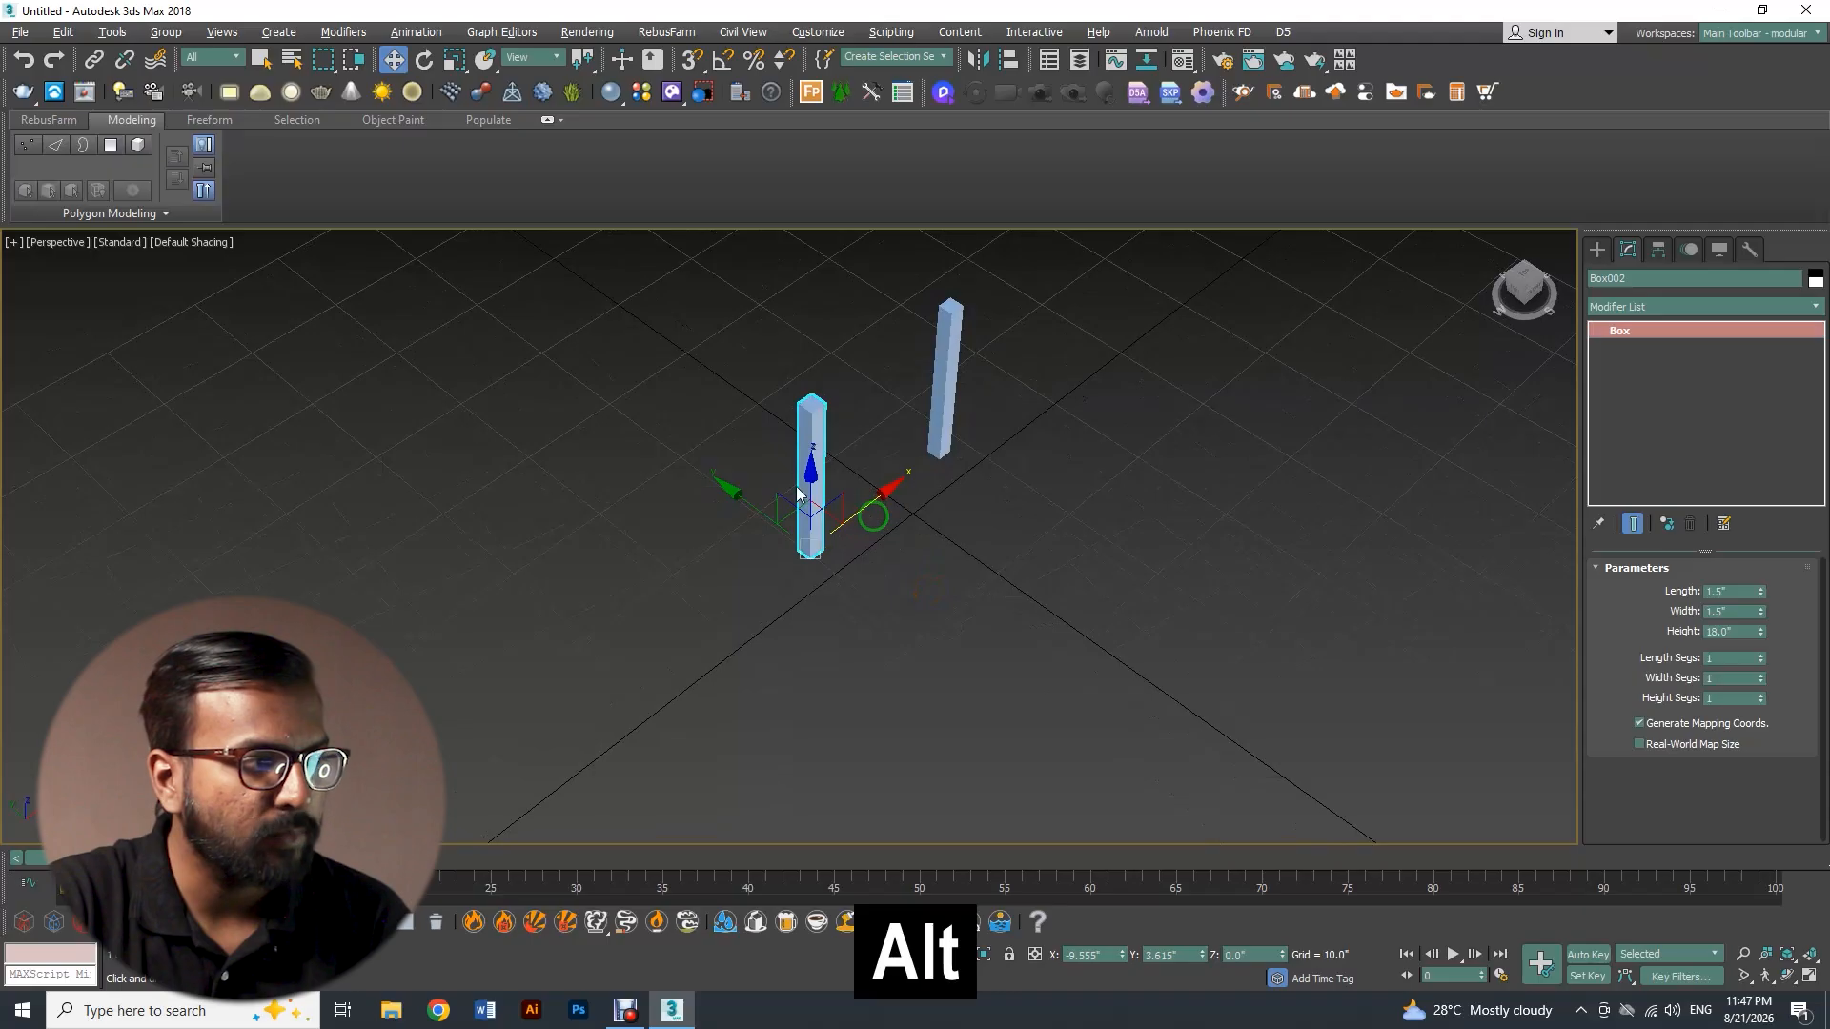
{"action": "left_click", "coordinate": [943, 432], "text": "ctrl"}
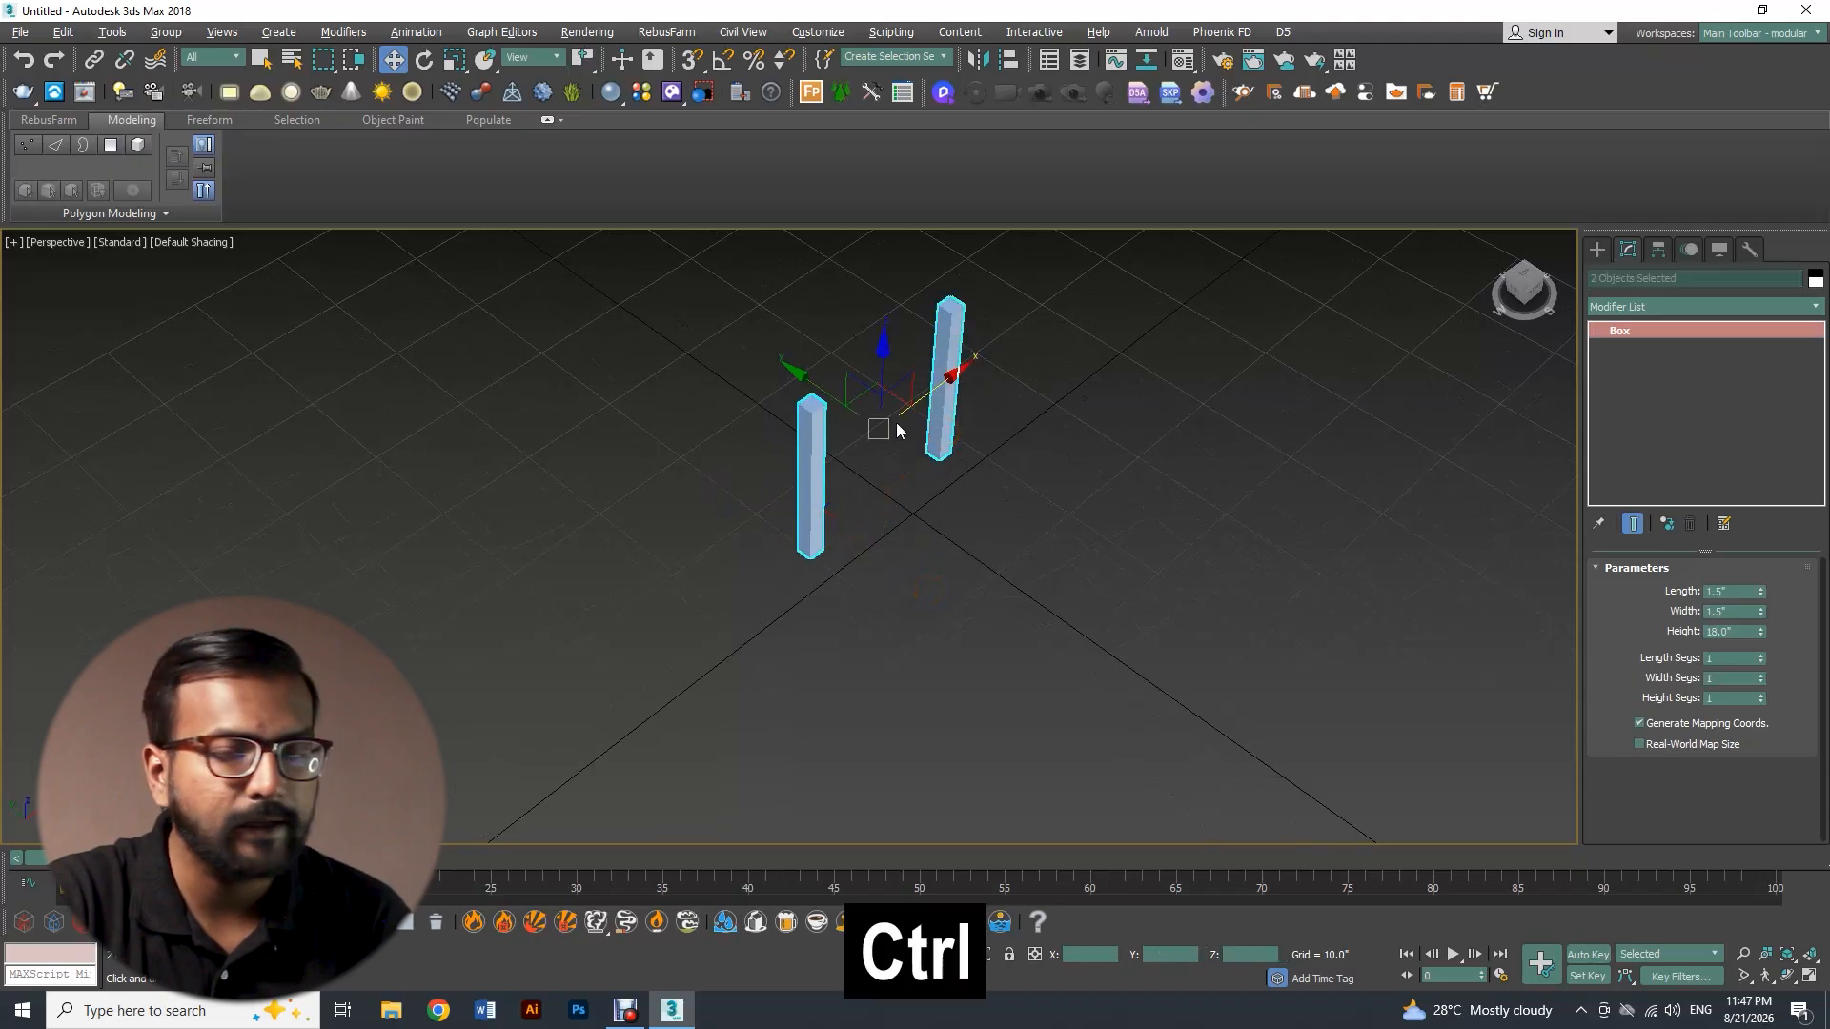
{"action": "mouse_move", "coordinate": [850, 408]}
{"action": "left_mouse_down", "text": "shift"}
{"action": "mouse_move", "coordinate": [867, 441]}
{"action": "mouse_move", "coordinate": [1000, 503]}
{"action": "left_mouse_up", "text": "shift"}
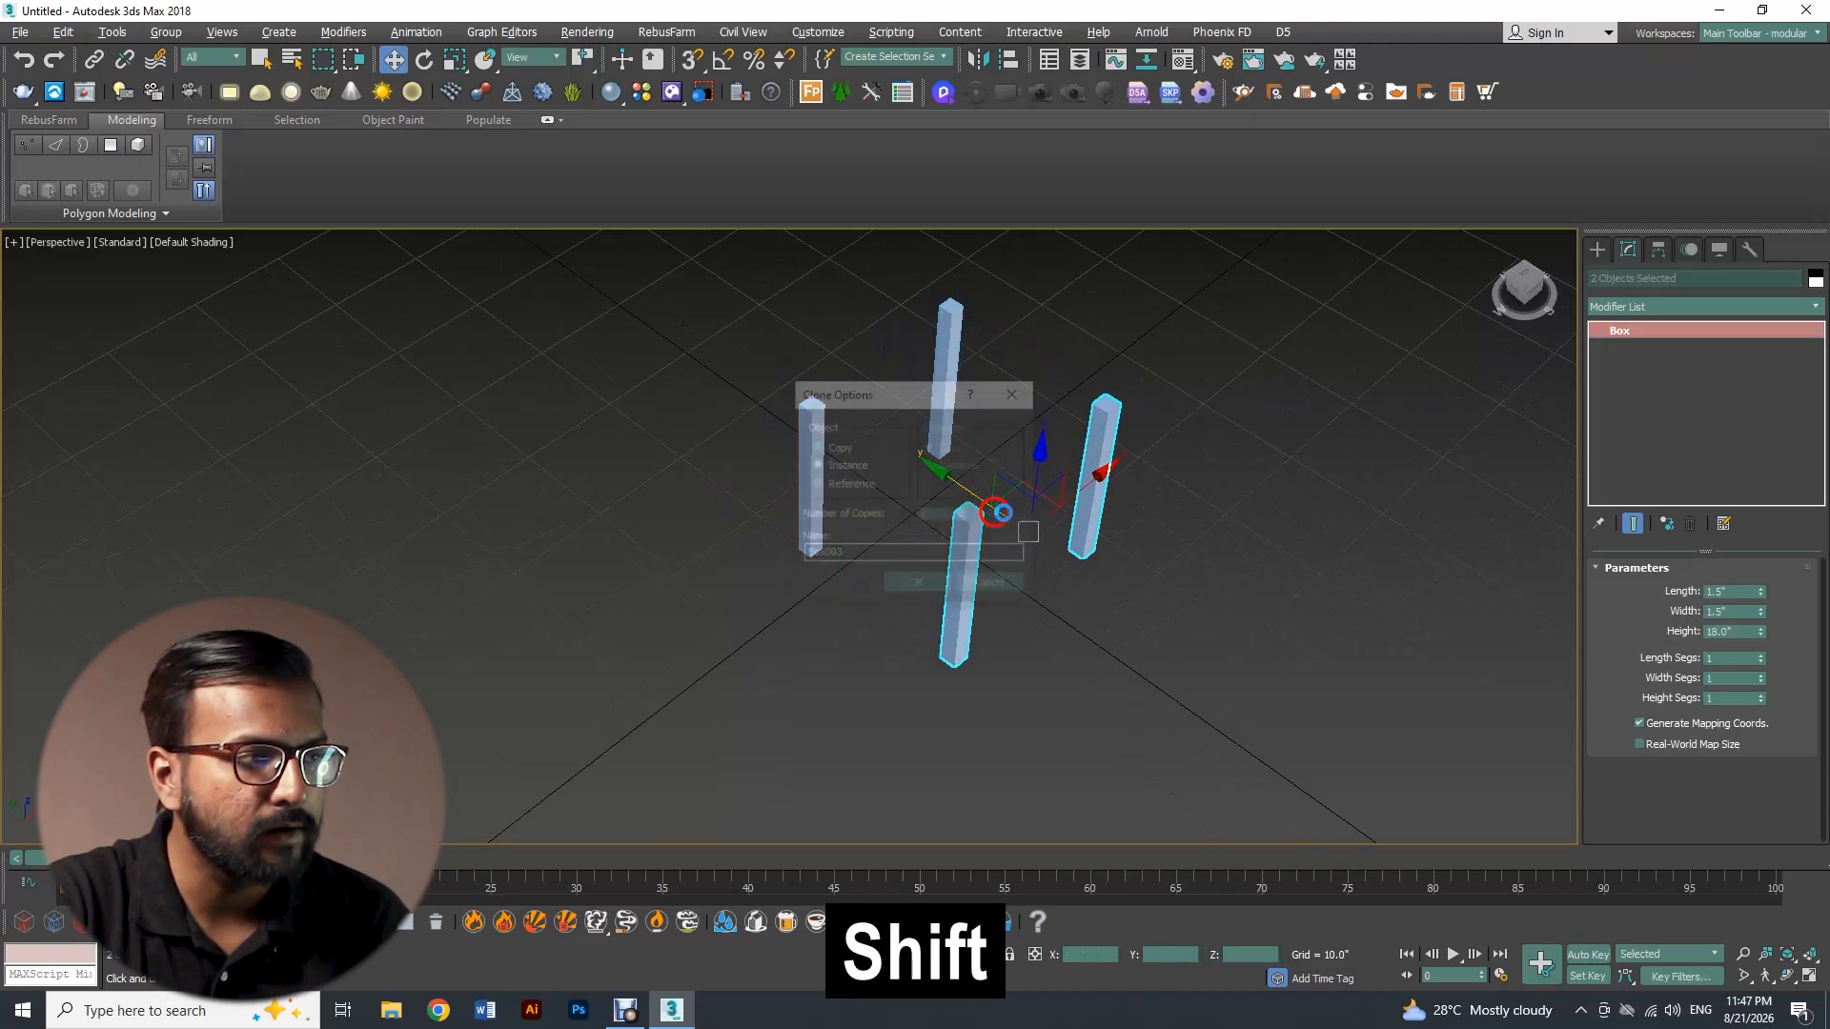
{"action": "left_click", "coordinate": [843, 466]}
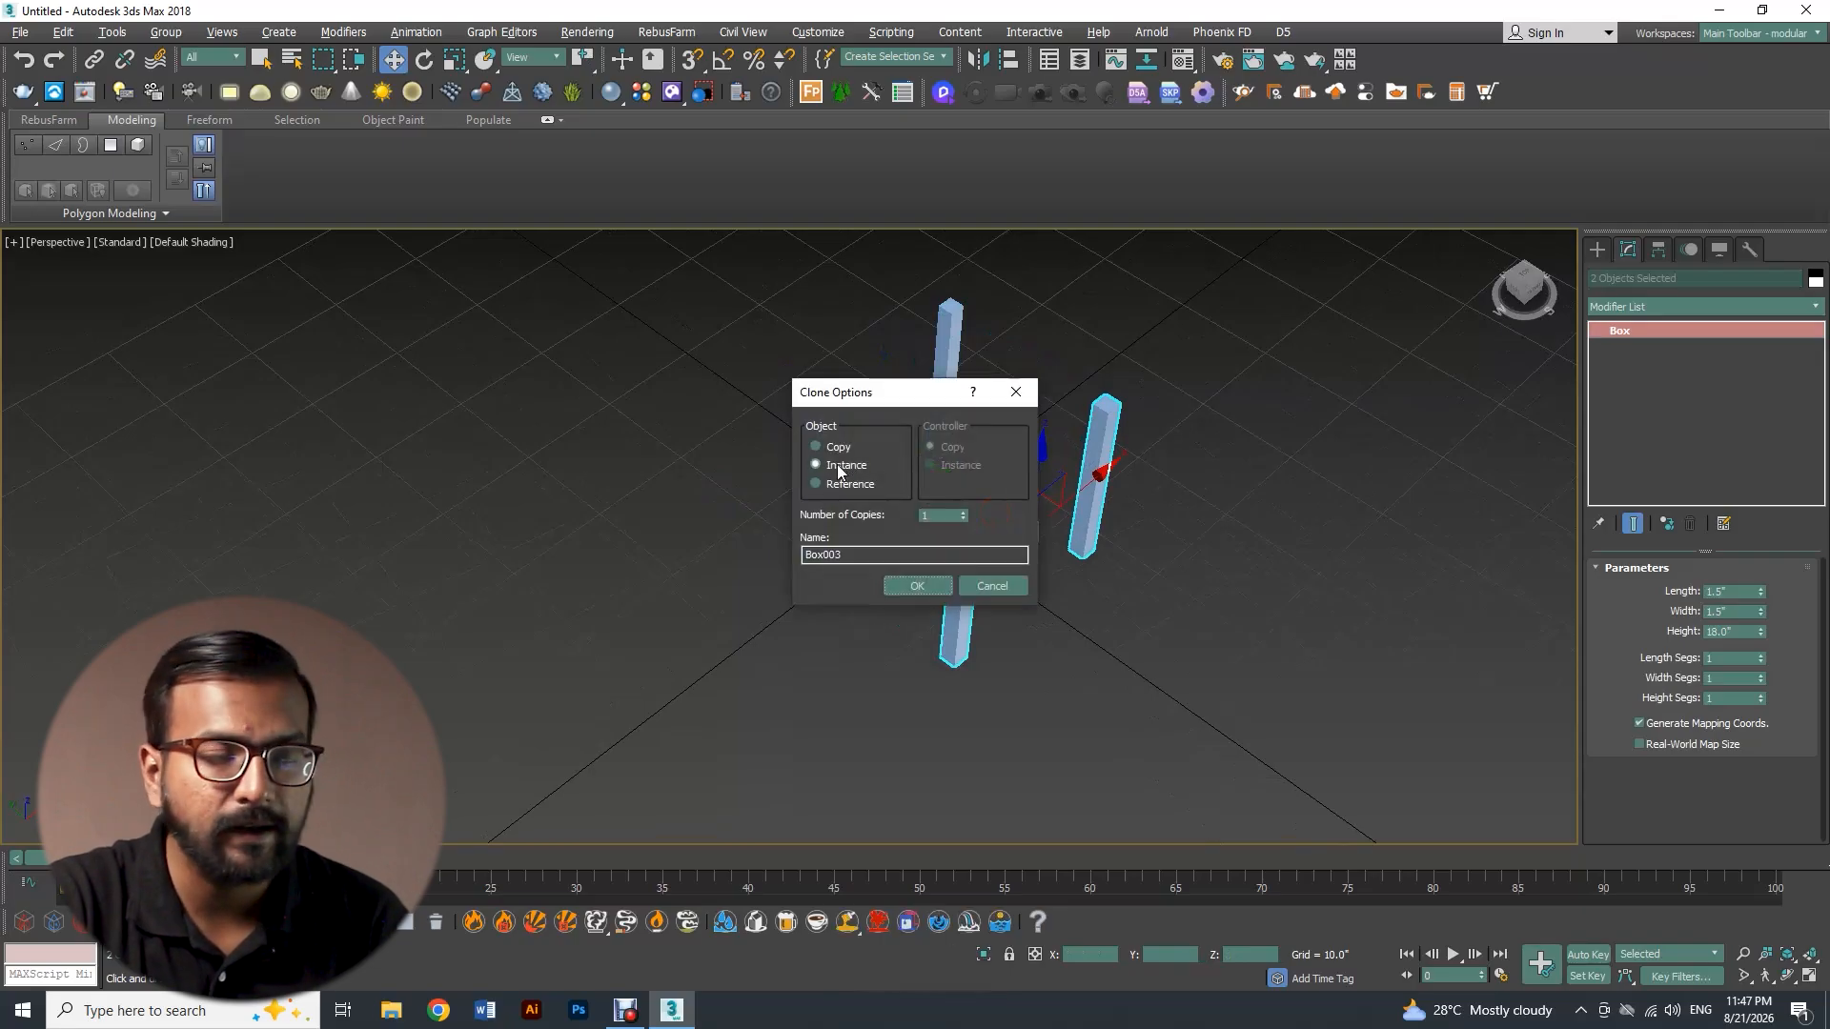
{"action": "left_click", "coordinate": [914, 586]}
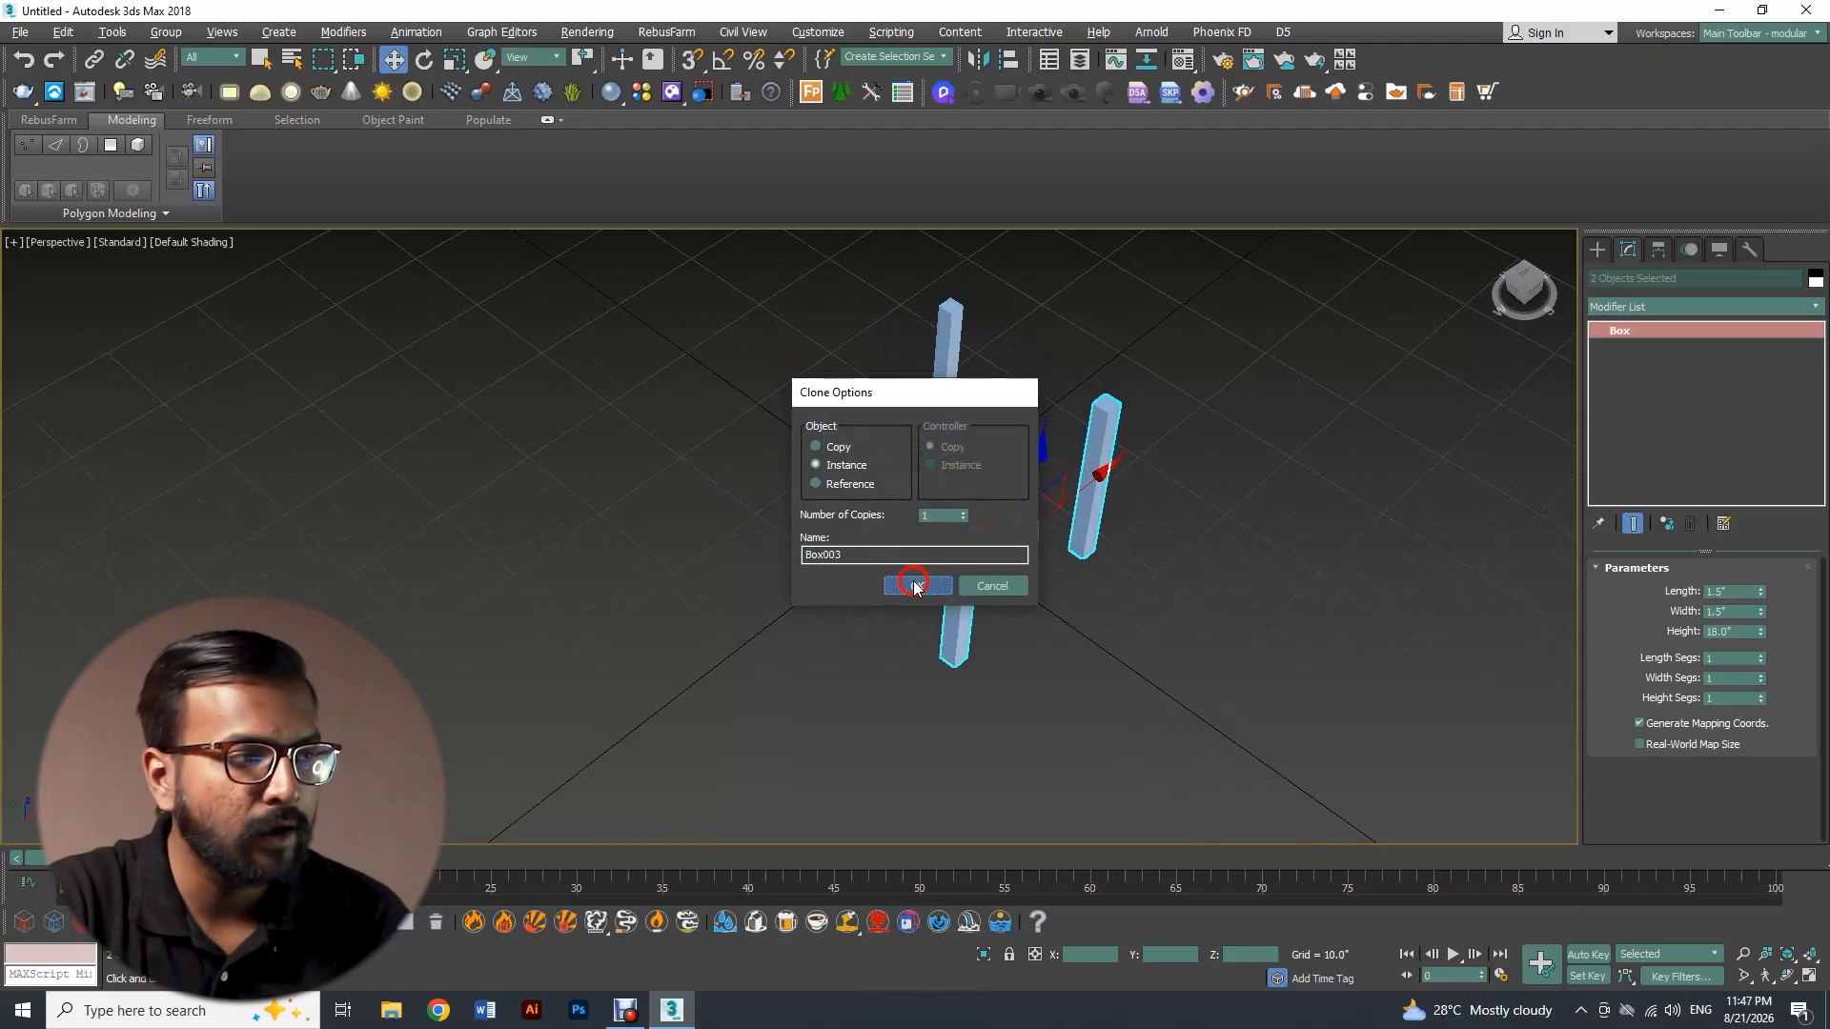
Test the linked instances by raising one leg's height to about 18.9 inches, and set it back to 18 inches
{"action": "left_click", "coordinate": [1101, 566]}
{"action": "left_click", "coordinate": [1094, 505]}
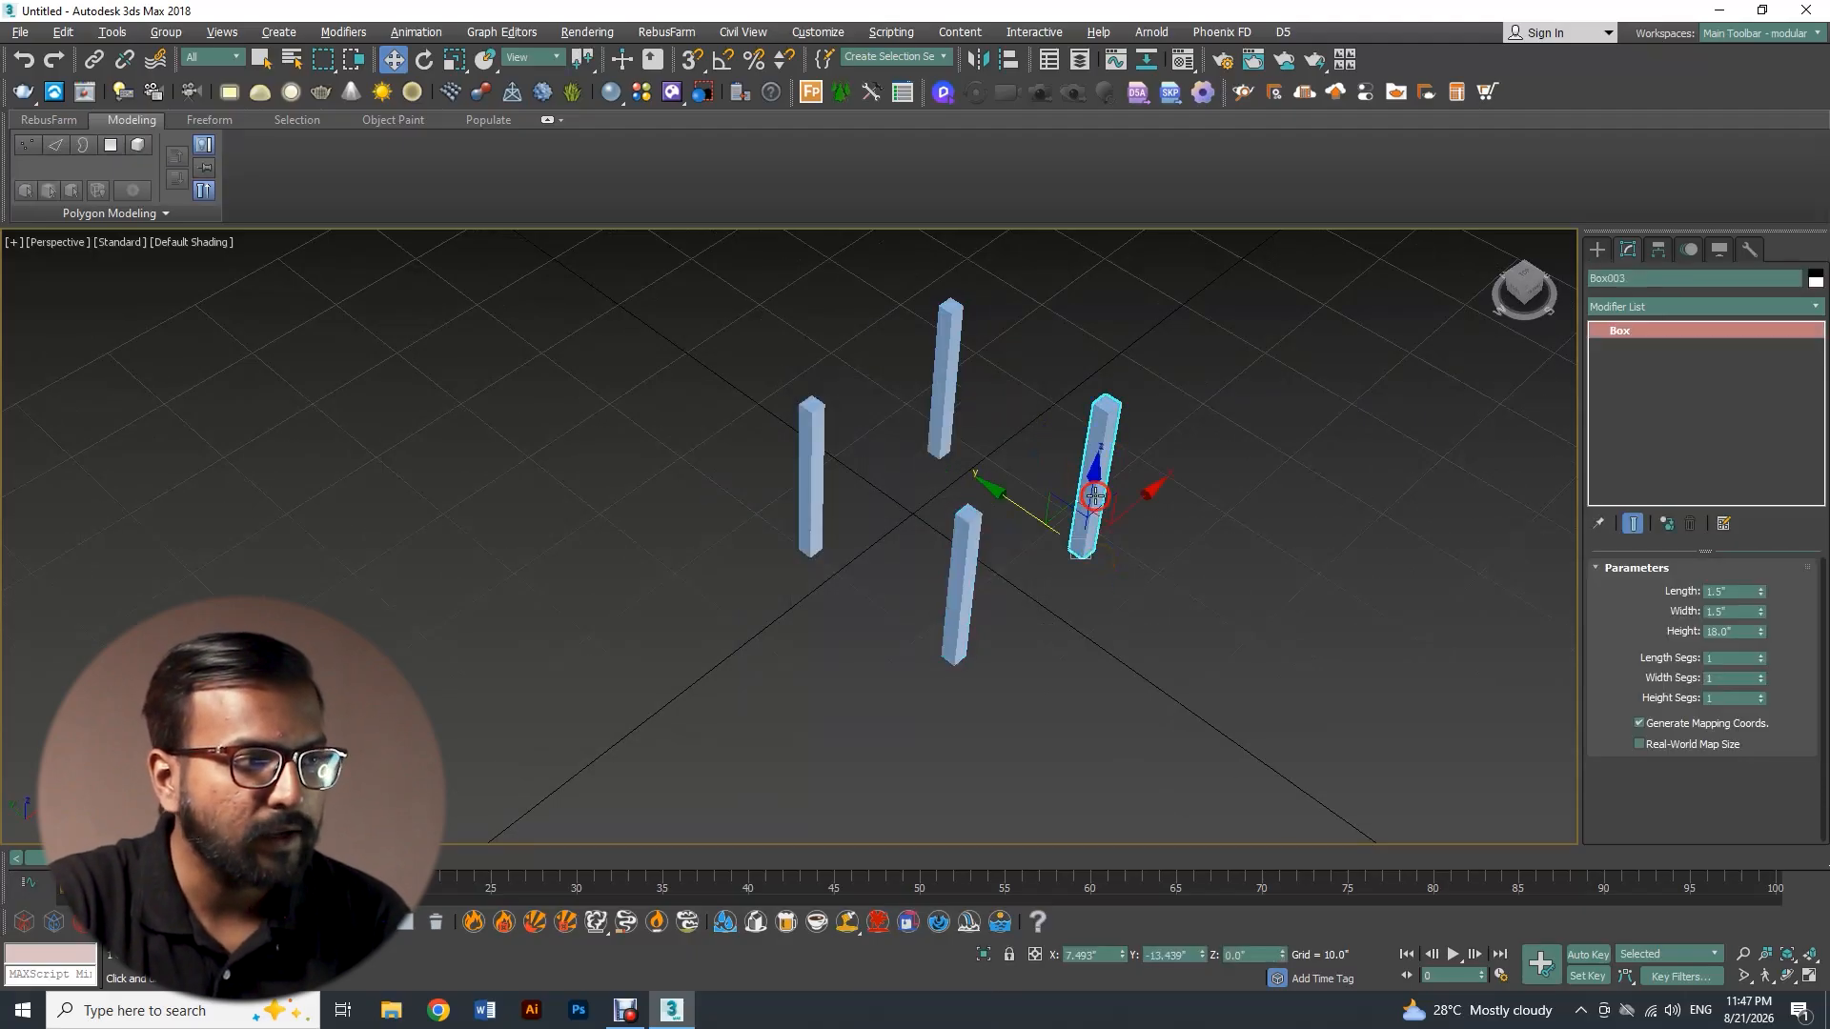
{"action": "left_click_drag", "start_coordinate": [1761, 632], "coordinate": [1761, 637]}
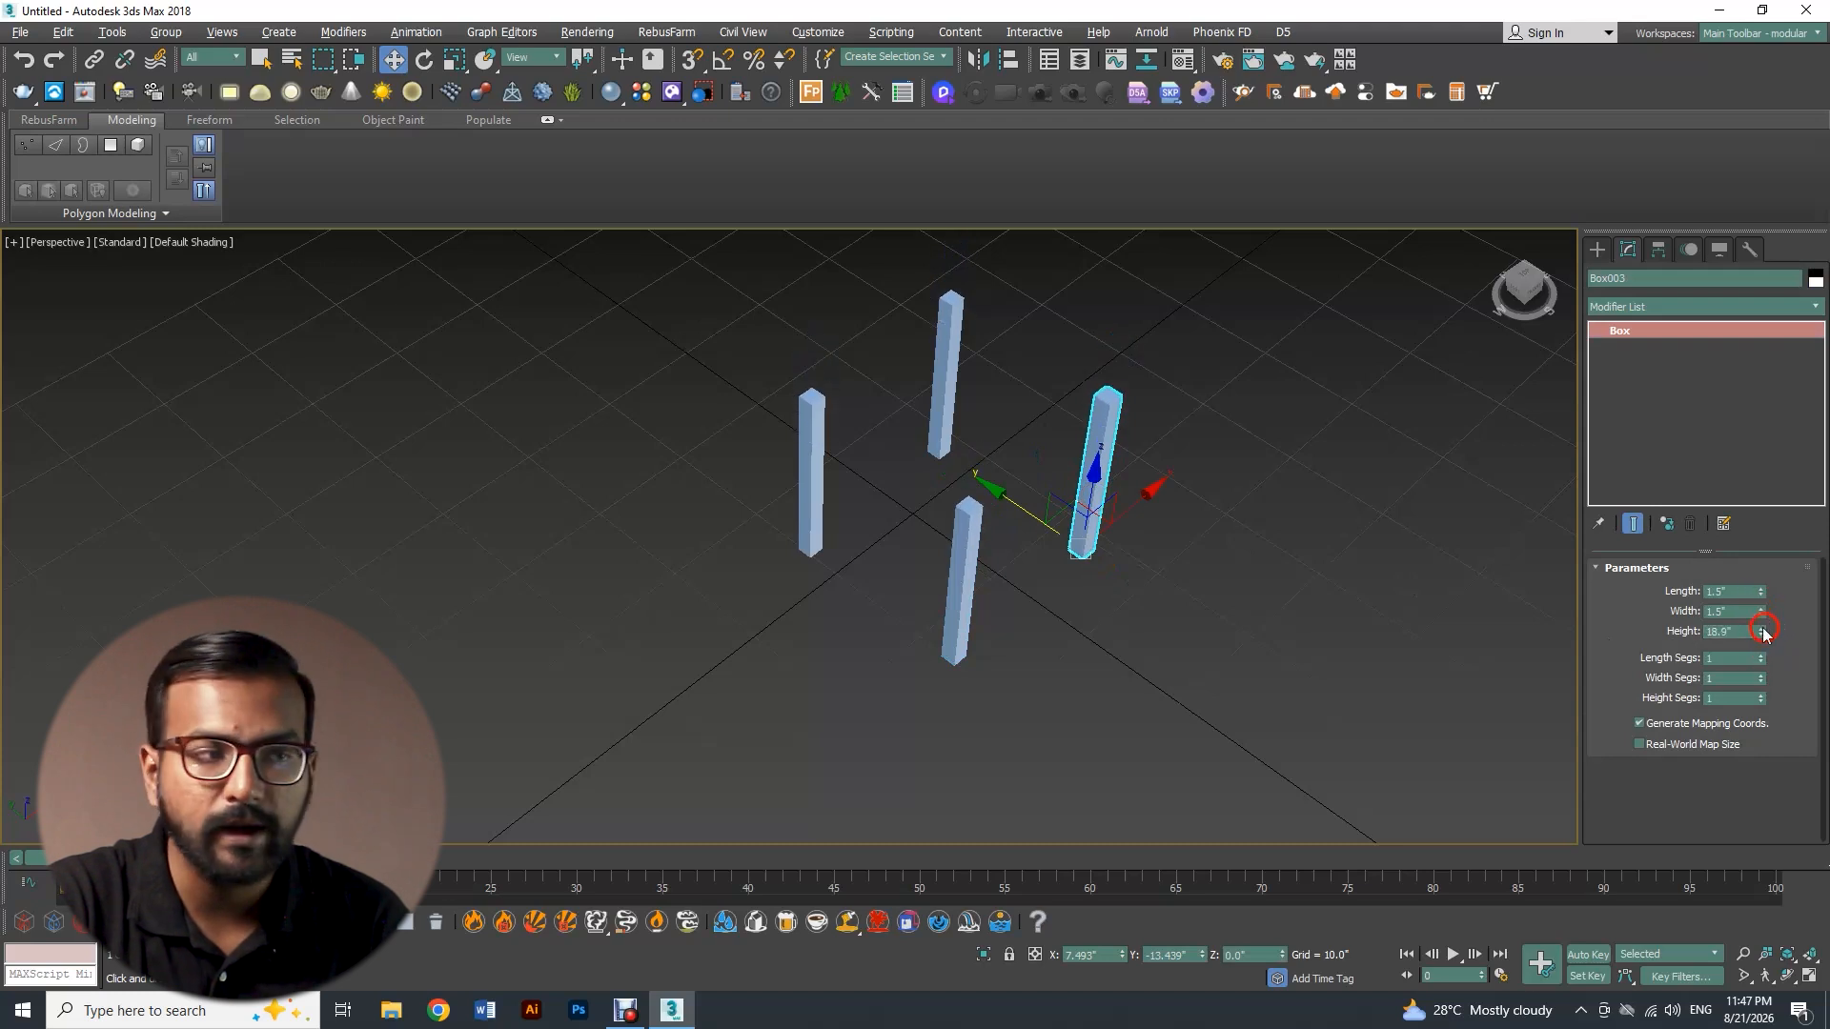
{"action": "left_click", "coordinate": [1721, 631]}
{"action": "type", "text": "18\""}
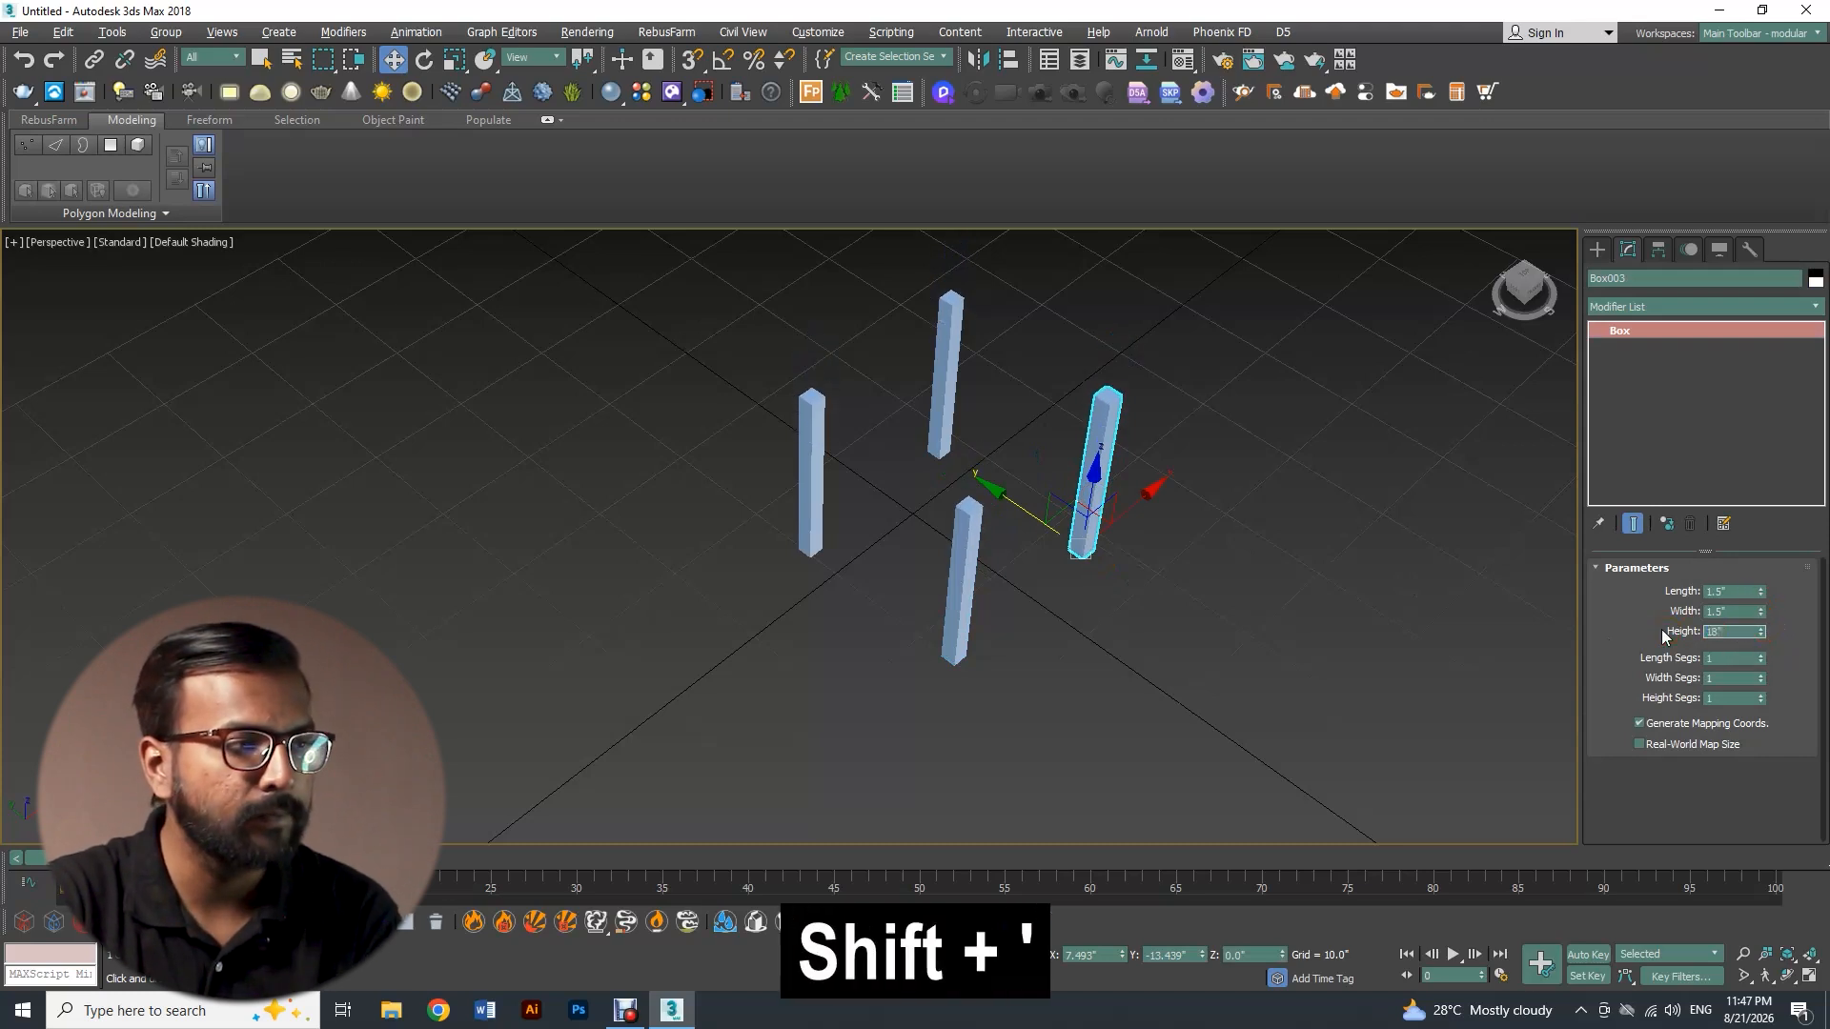
{"action": "key", "text": "Return"}
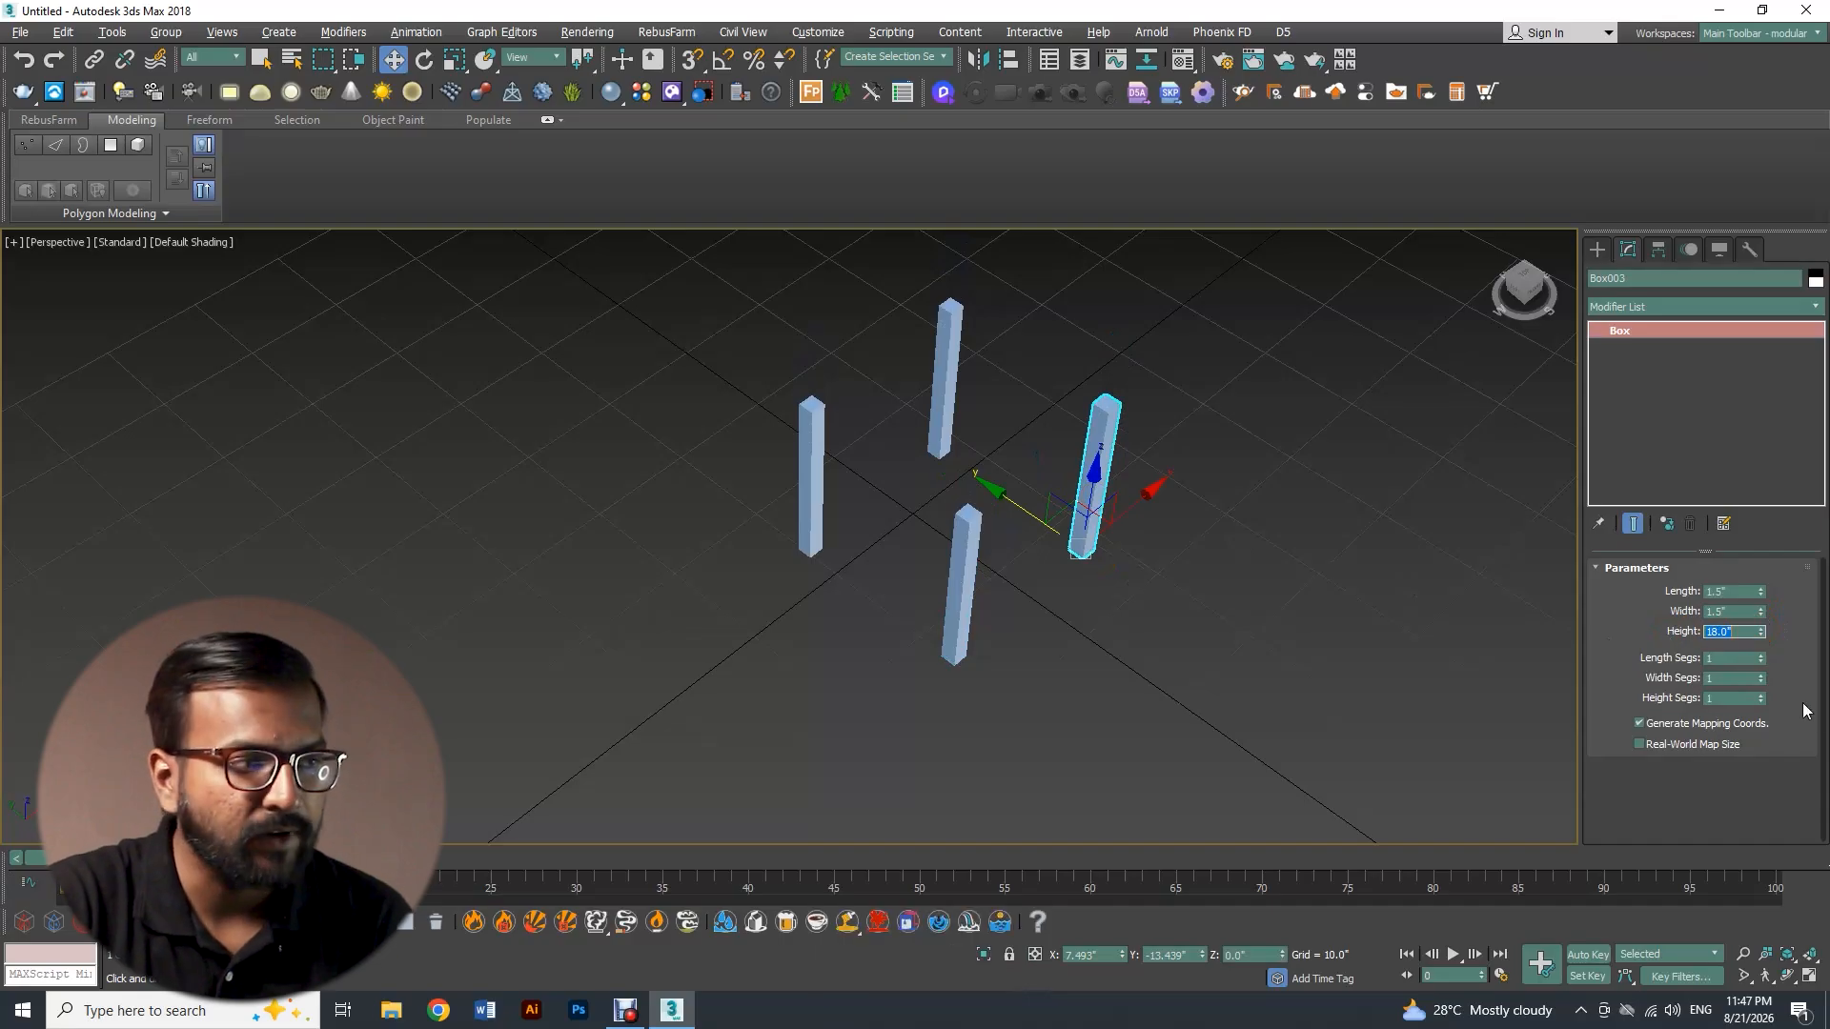
{"action": "left_click", "coordinate": [1172, 626]}
Draw a zero-height box about 18.55 inches square across the outer base corners of the four legs, using vertex snapping
{"action": "middle_click_drag", "start_coordinate": [953, 524], "coordinate": [1095, 433], "text": "alt"}
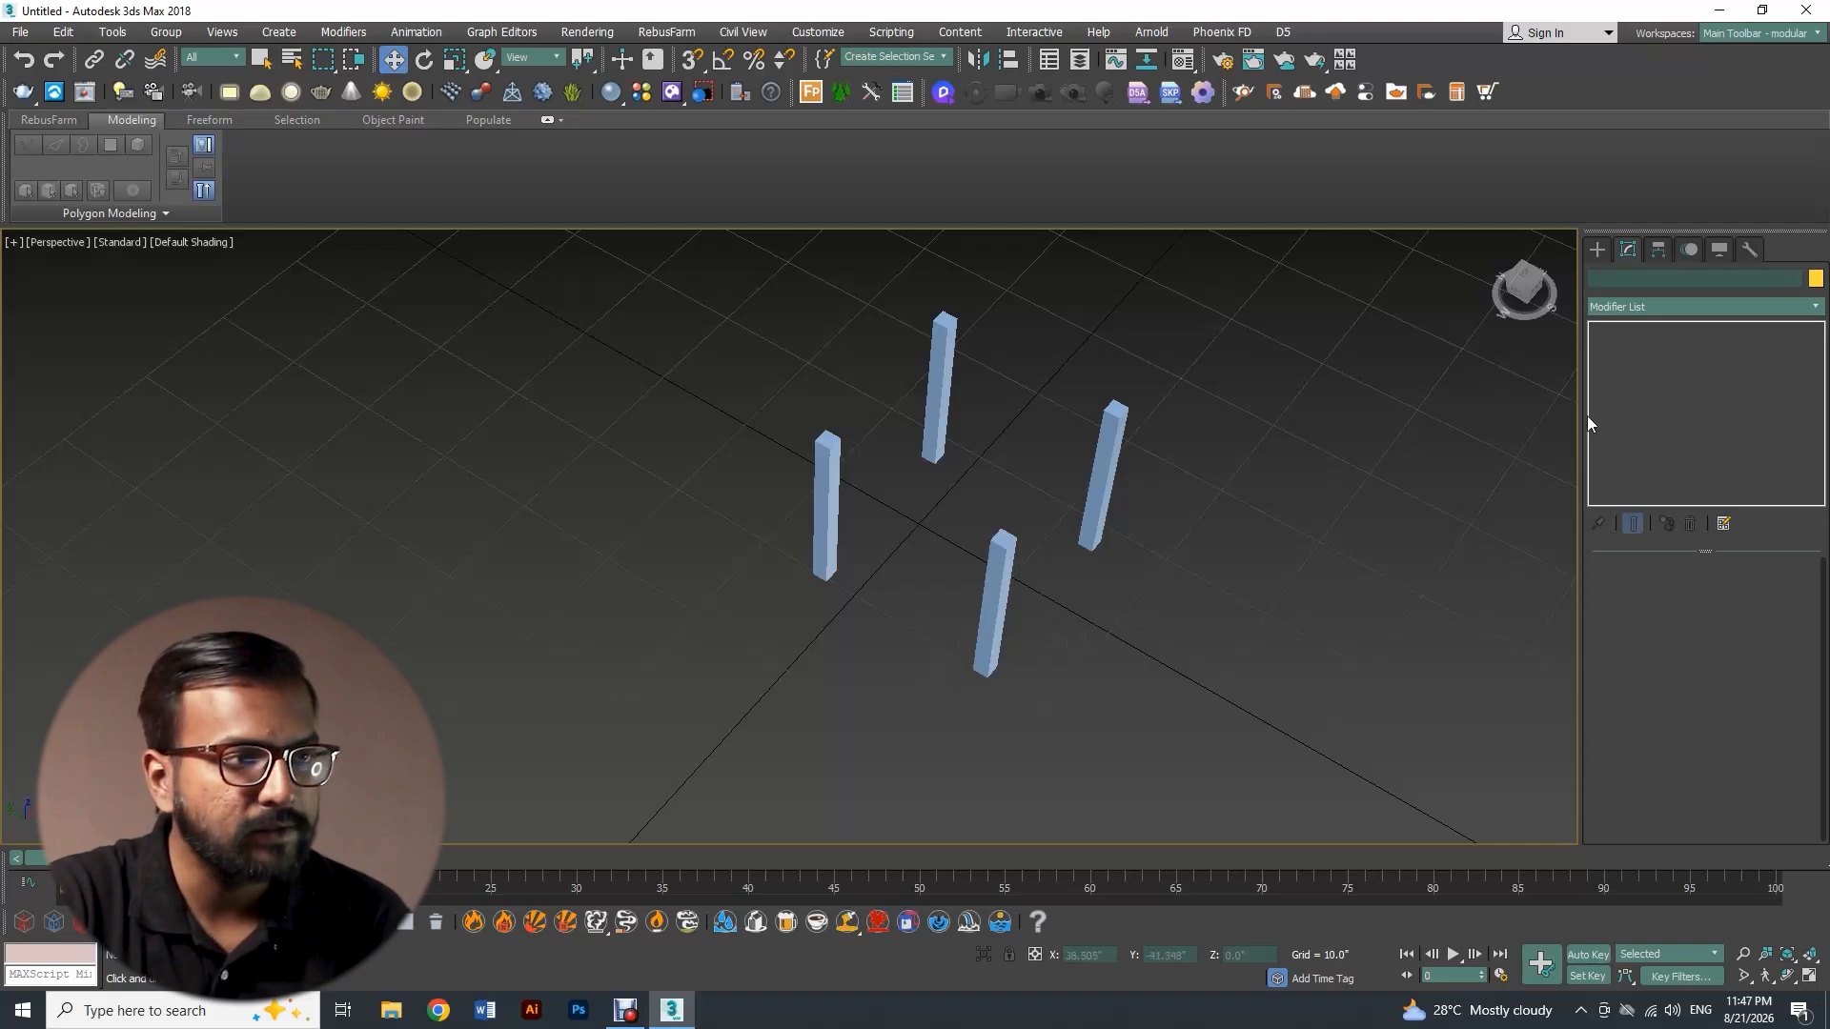
{"action": "left_click", "coordinate": [1598, 249]}
{"action": "left_click", "coordinate": [1682, 367]}
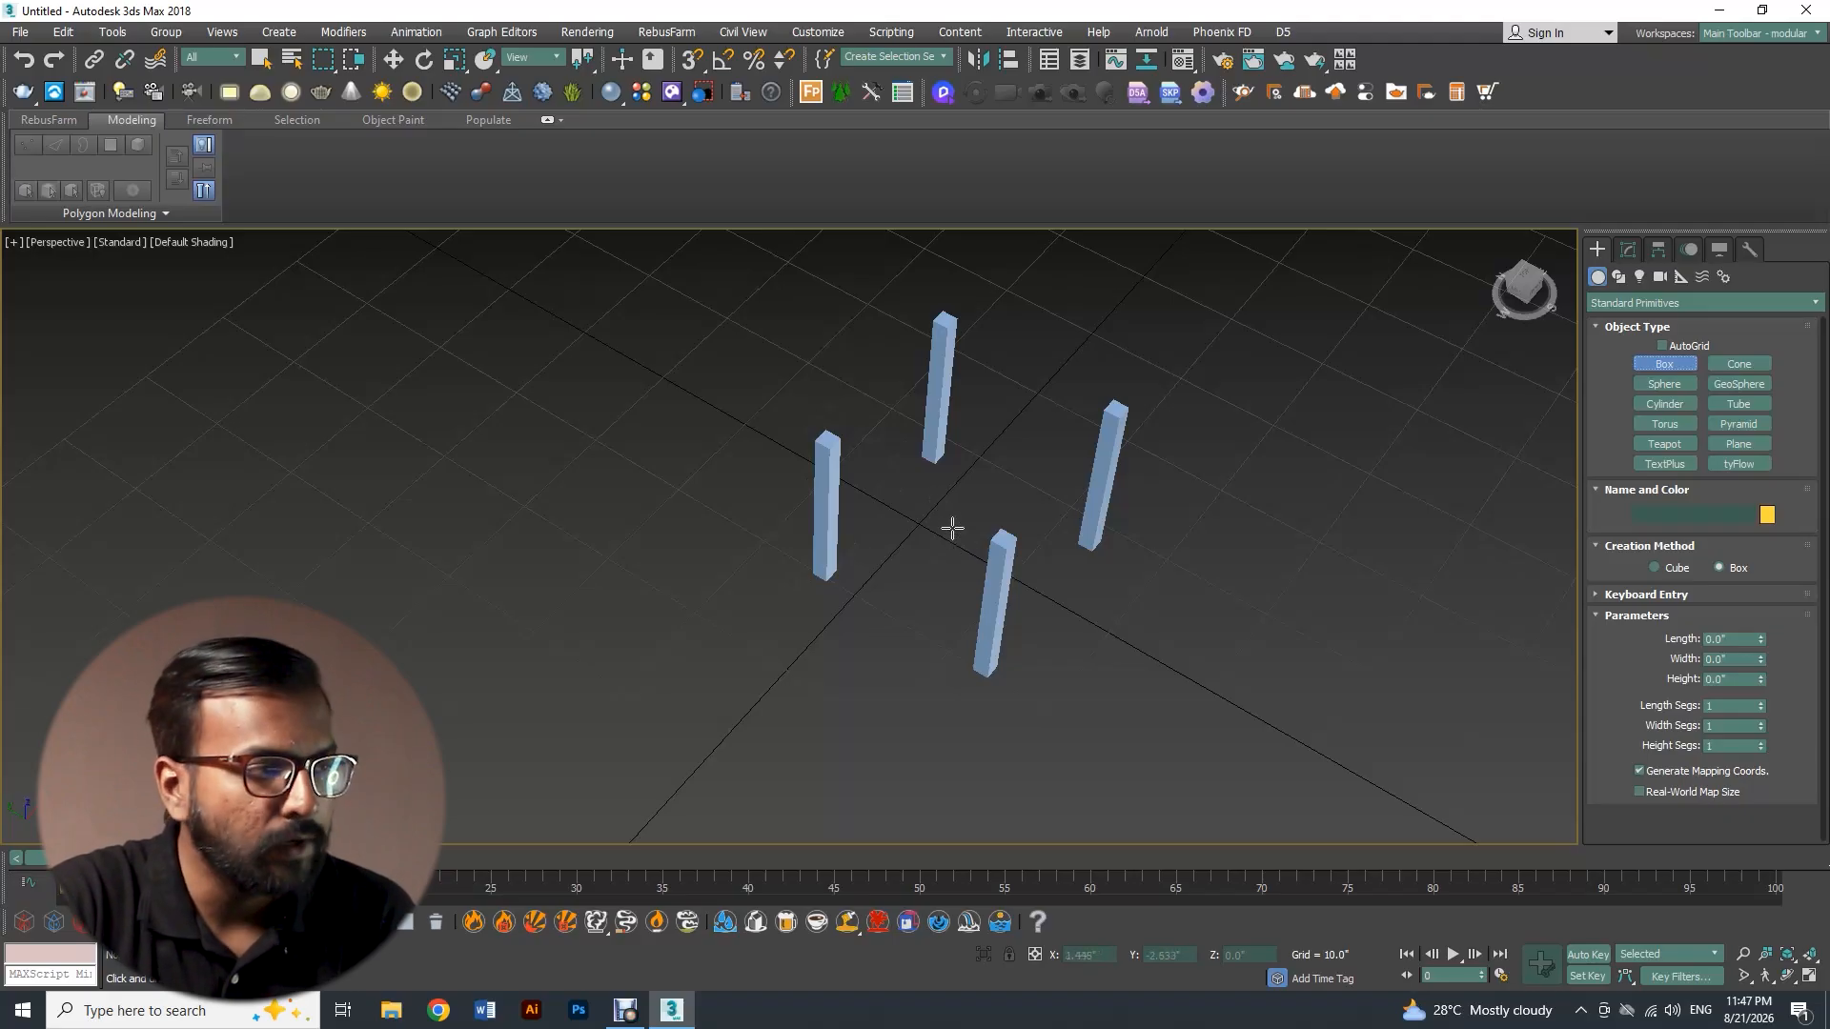
{"action": "key", "text": "s"}
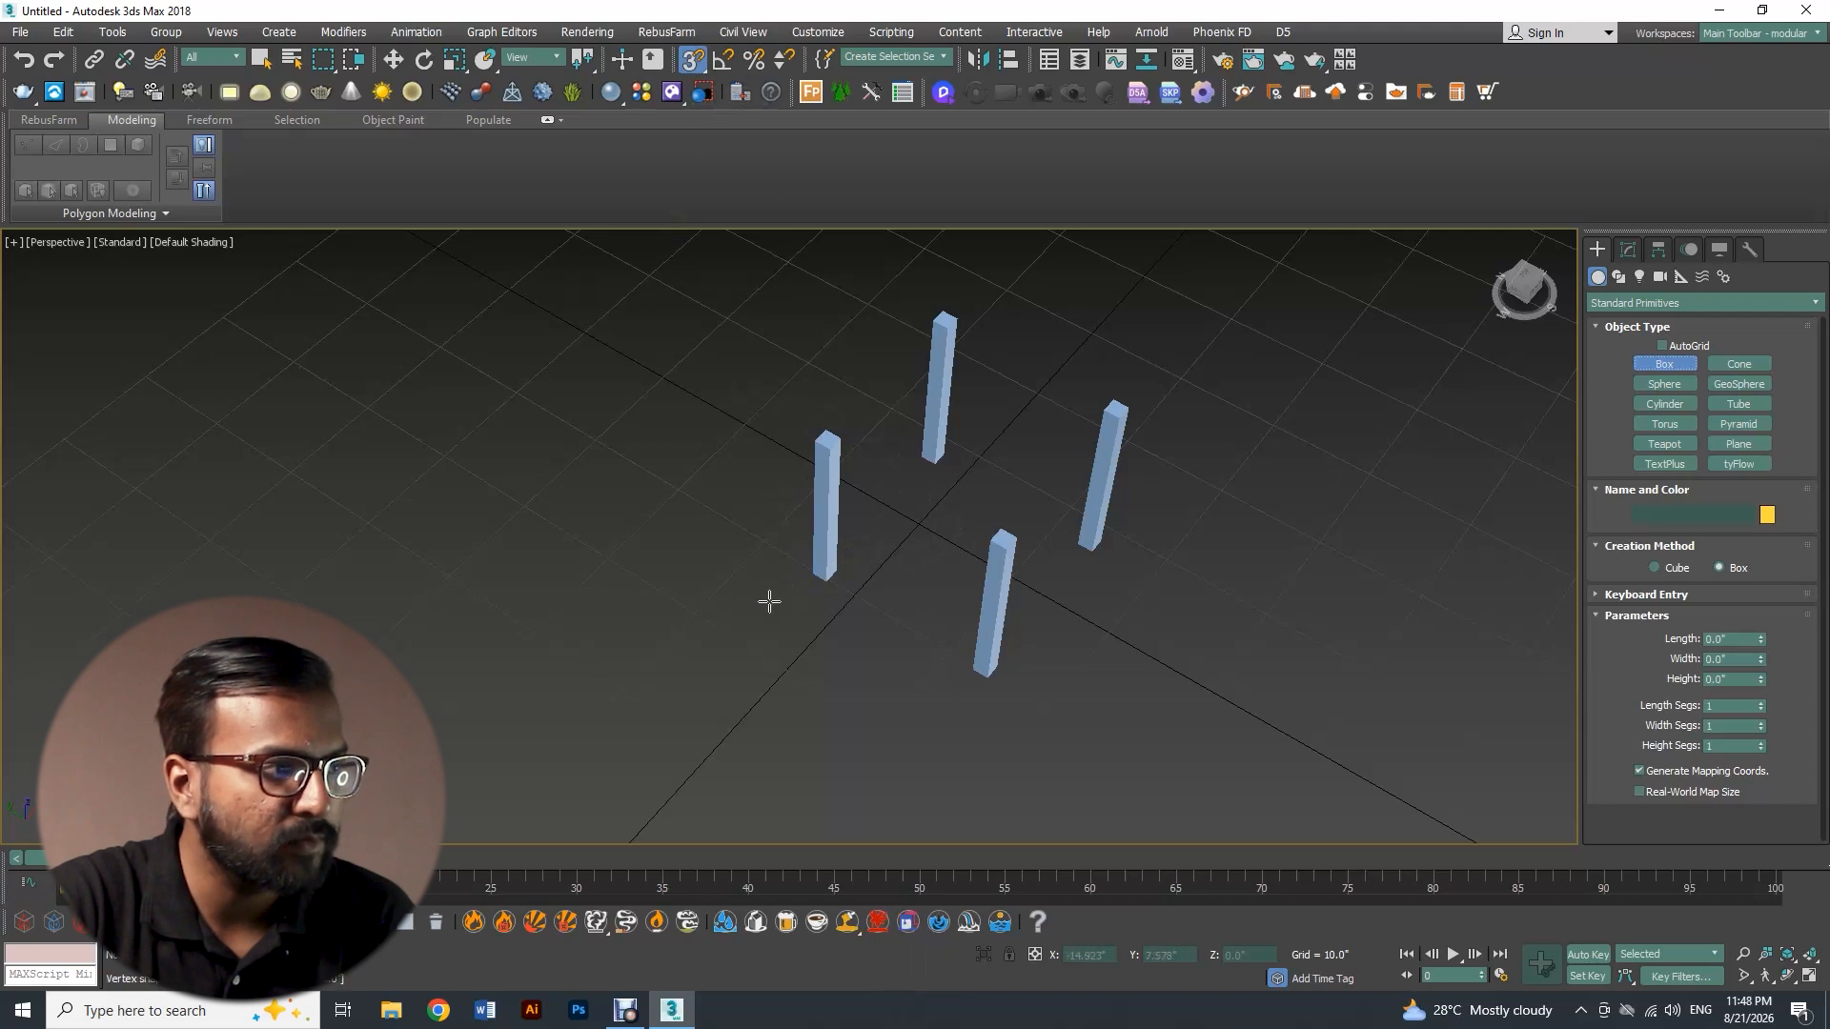
{"action": "left_click_drag", "start_coordinate": [807, 574], "coordinate": [1099, 548]}
{"action": "left_click", "coordinate": [1099, 548]}
{"action": "key", "text": "s"}
Move the flat box up the Z axis with snapping so it rests on top of the legs
{"action": "middle_click_drag", "start_coordinate": [1095, 523], "coordinate": [982, 511], "text": "alt"}
{"action": "key", "text": "w"}
{"action": "key", "text": "s"}
{"action": "left_click_drag", "start_coordinate": [980, 512], "coordinate": [969, 330]}
{"action": "key", "text": "s"}
{"action": "middle_click_drag", "start_coordinate": [960, 428], "coordinate": [963, 409], "text": "alt"}
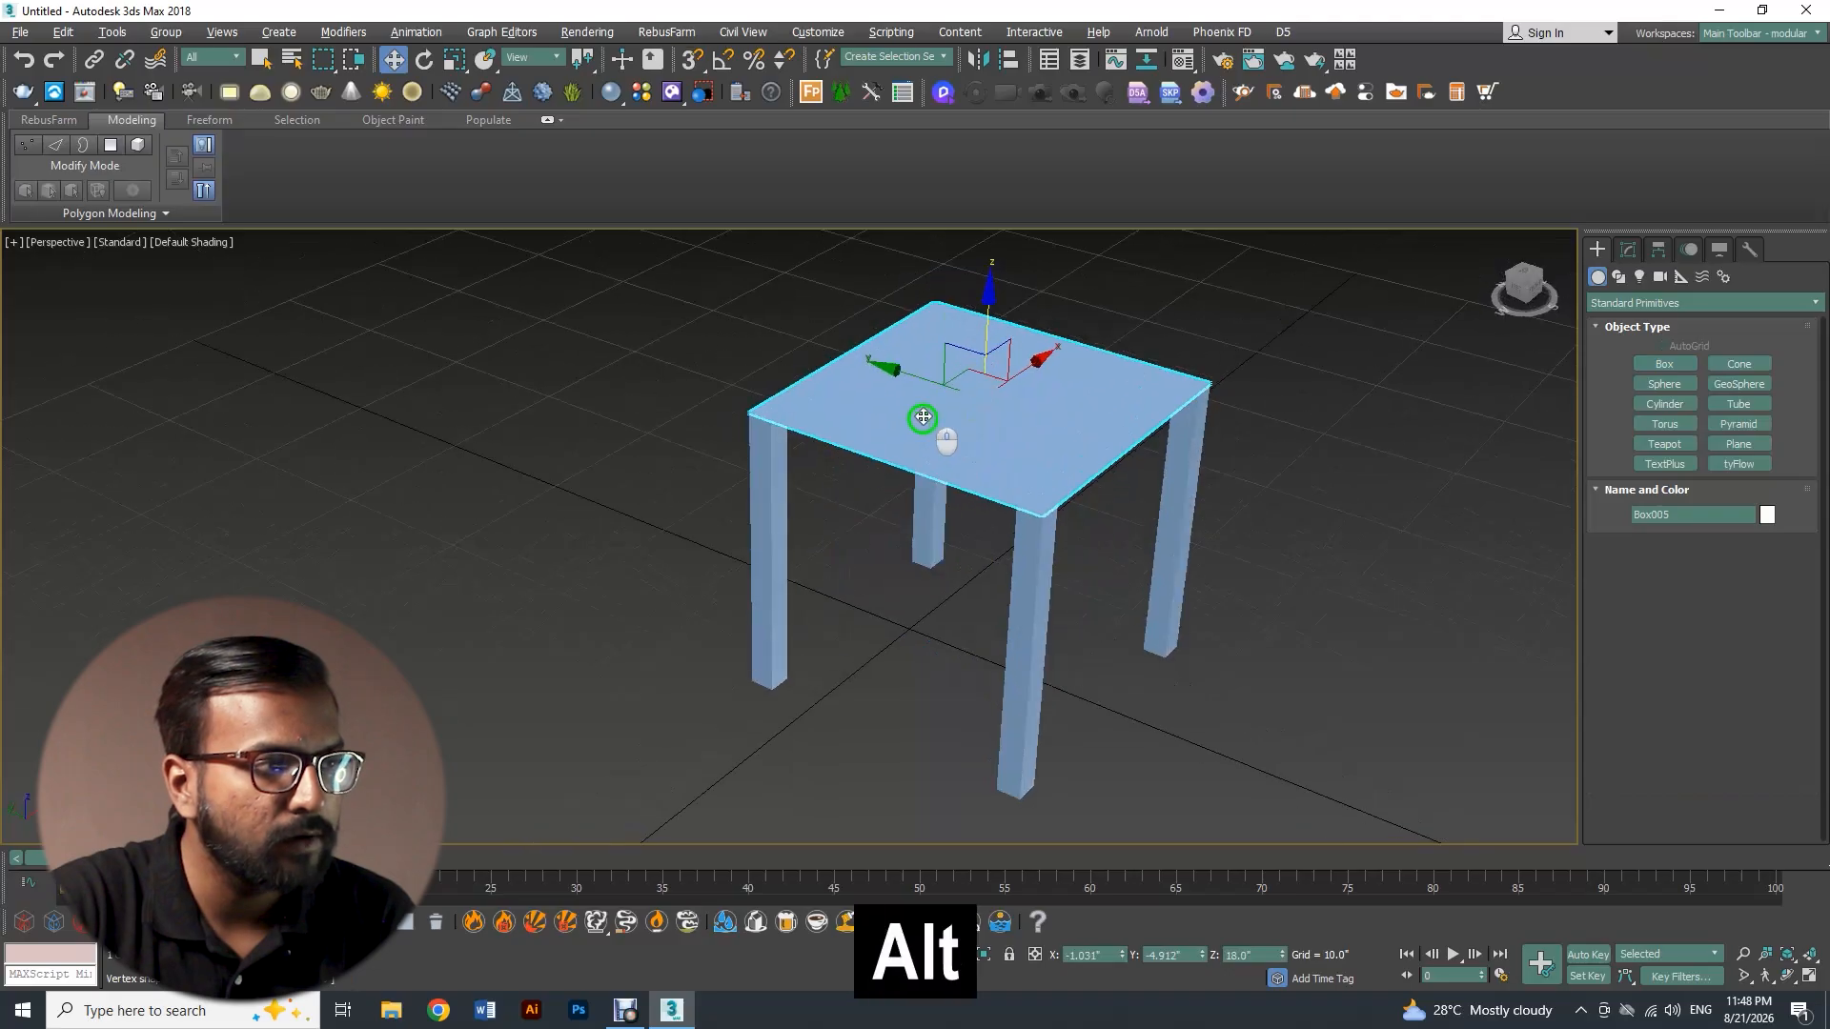
Set the top box's length and width to 18 inches and its height to 0.5 inches
{"action": "left_click", "coordinate": [1628, 248]}
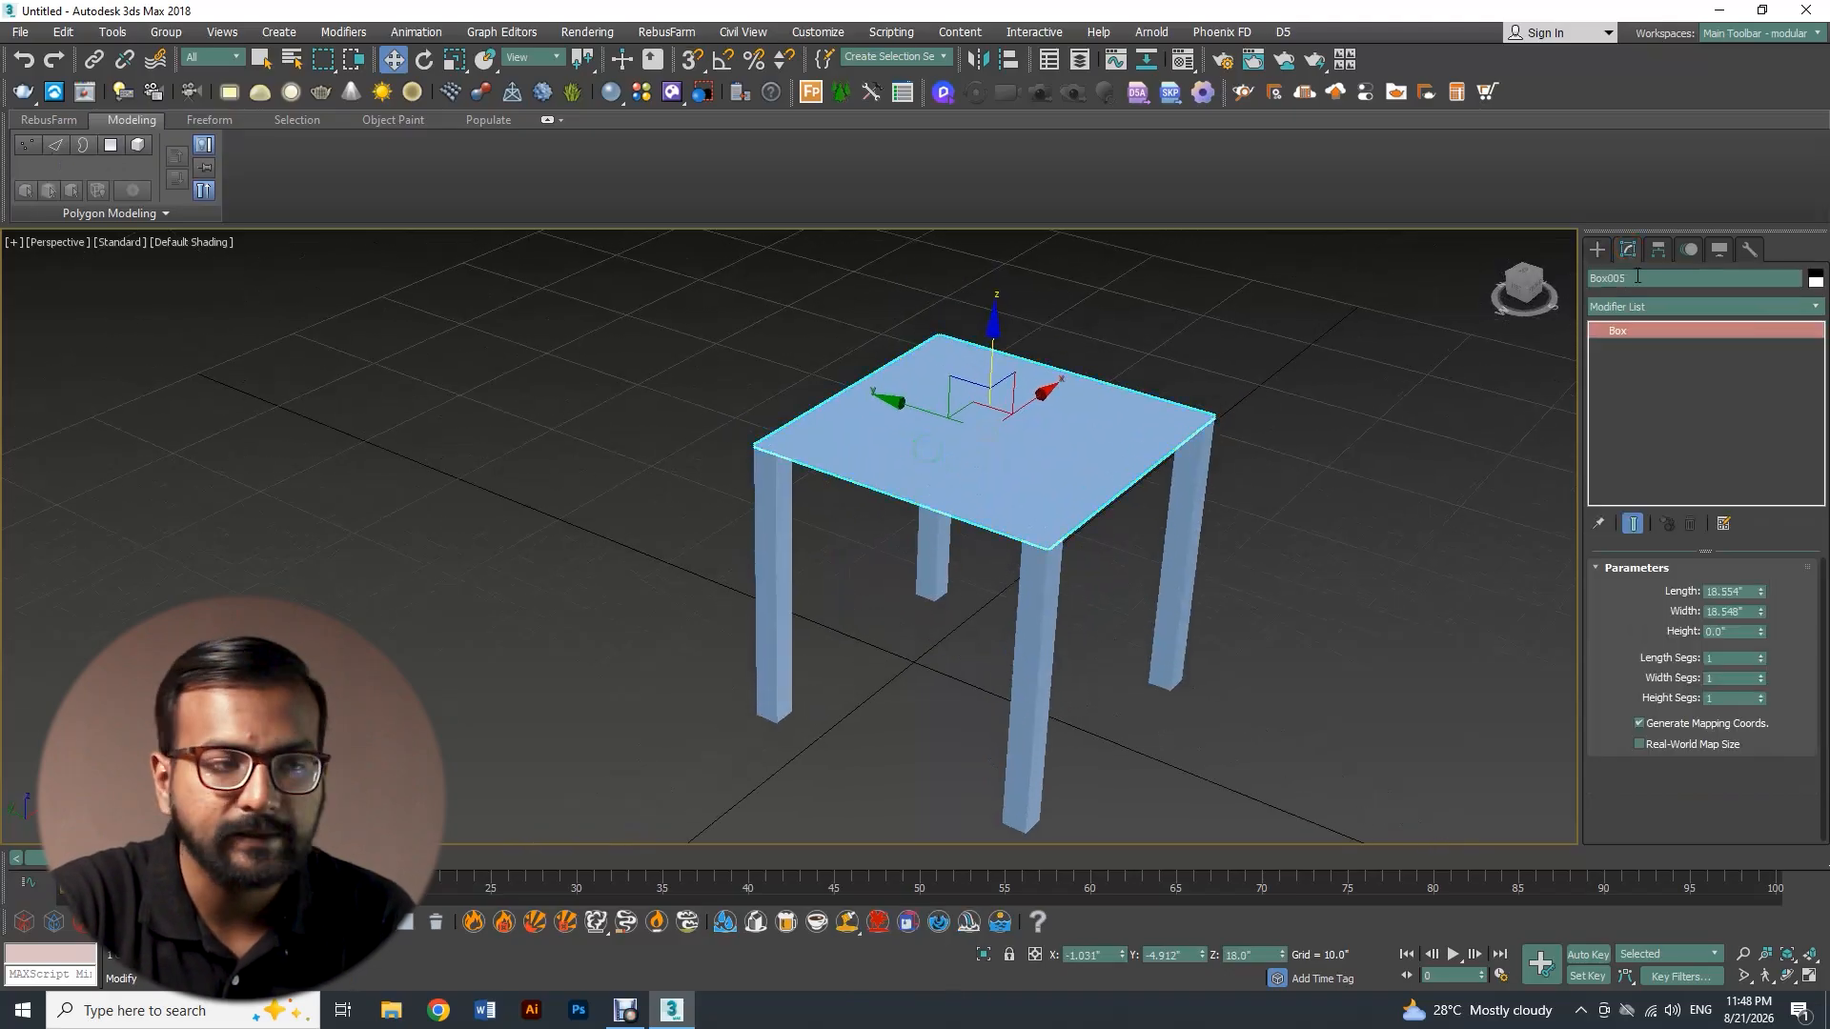
{"action": "double_click", "coordinate": [1726, 591]}
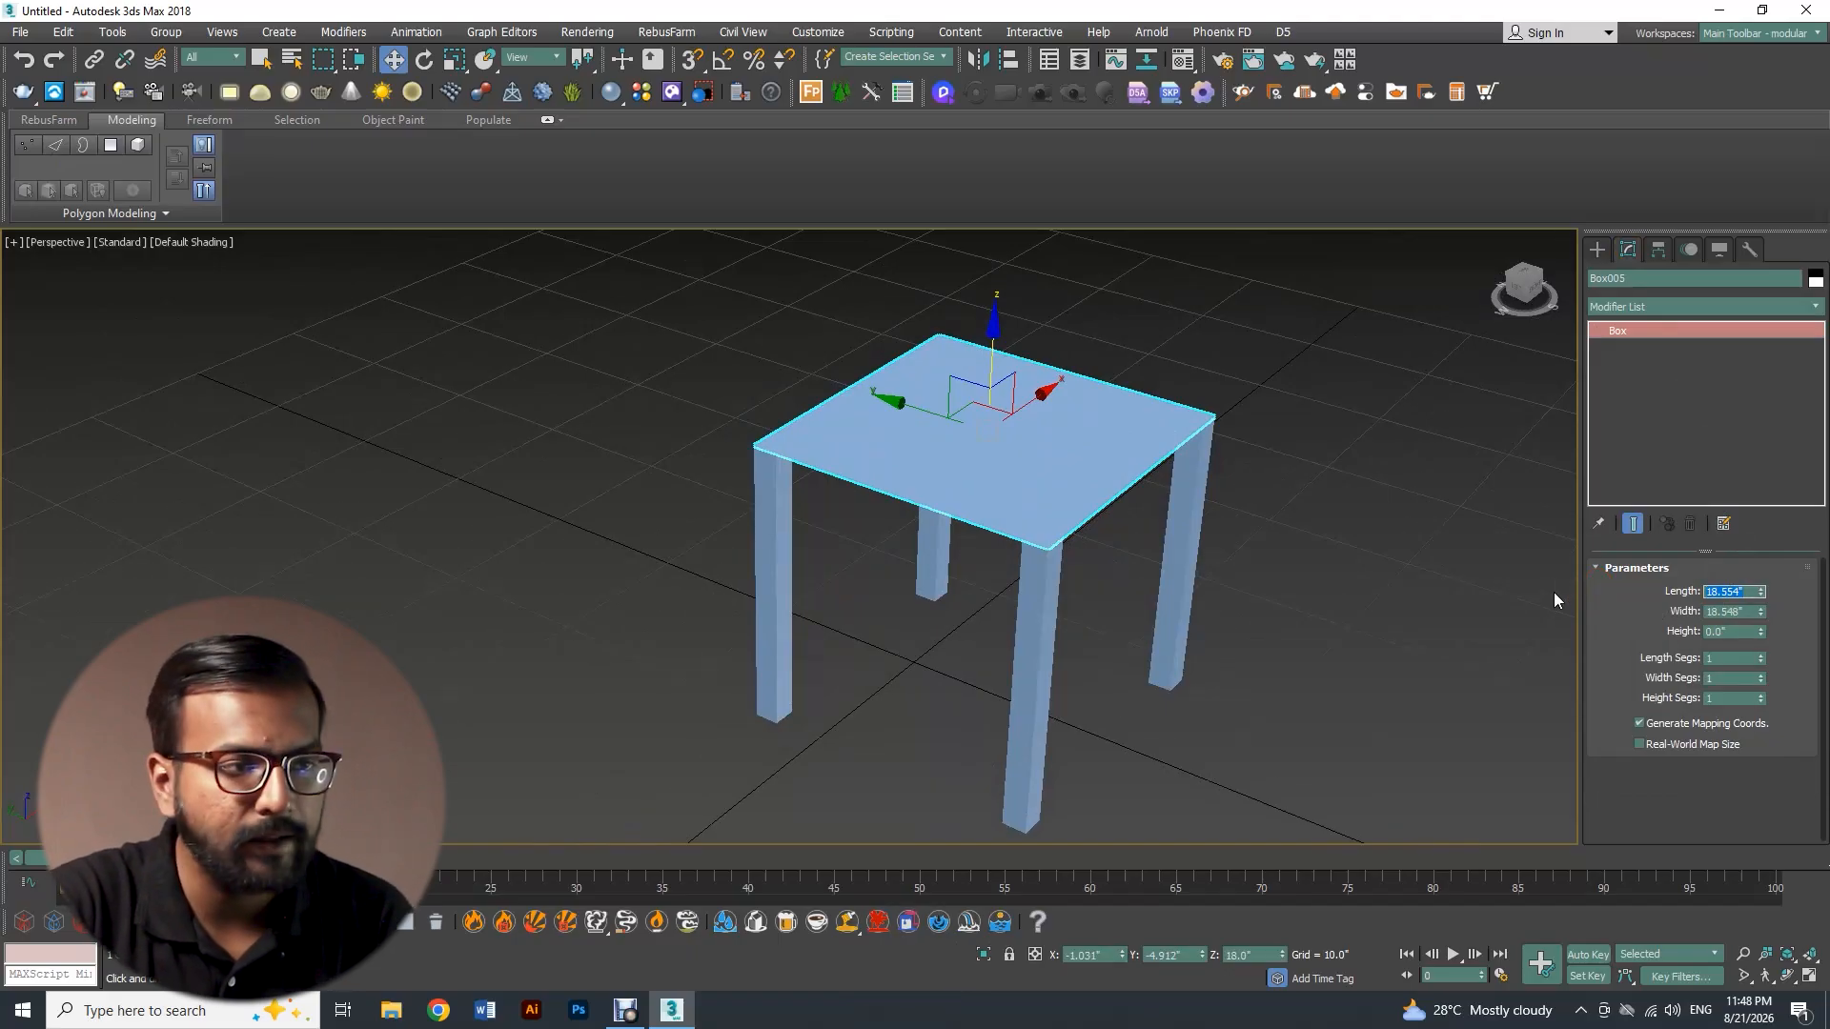
{"action": "type", "text": "18"}
{"action": "key", "text": "Return"}
{"action": "type", "text": "18"}
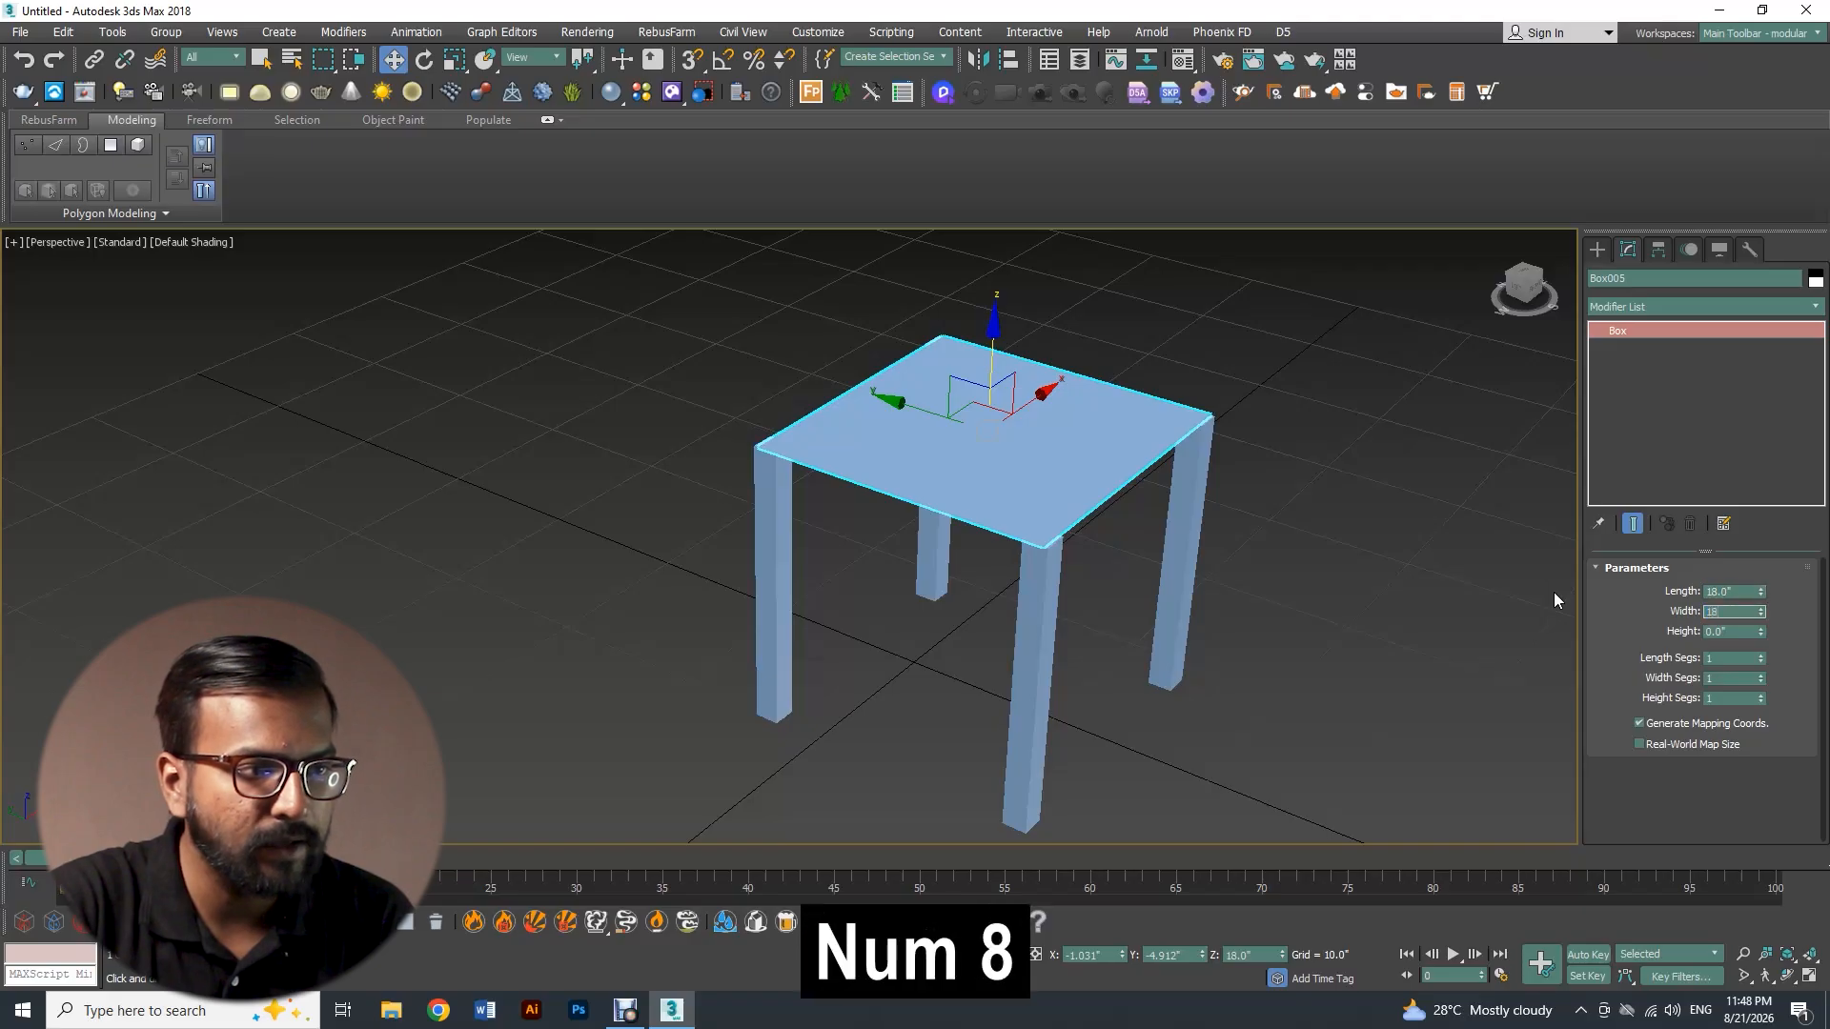
{"action": "key", "text": "Return"}
{"action": "key", "text": "Tab"}
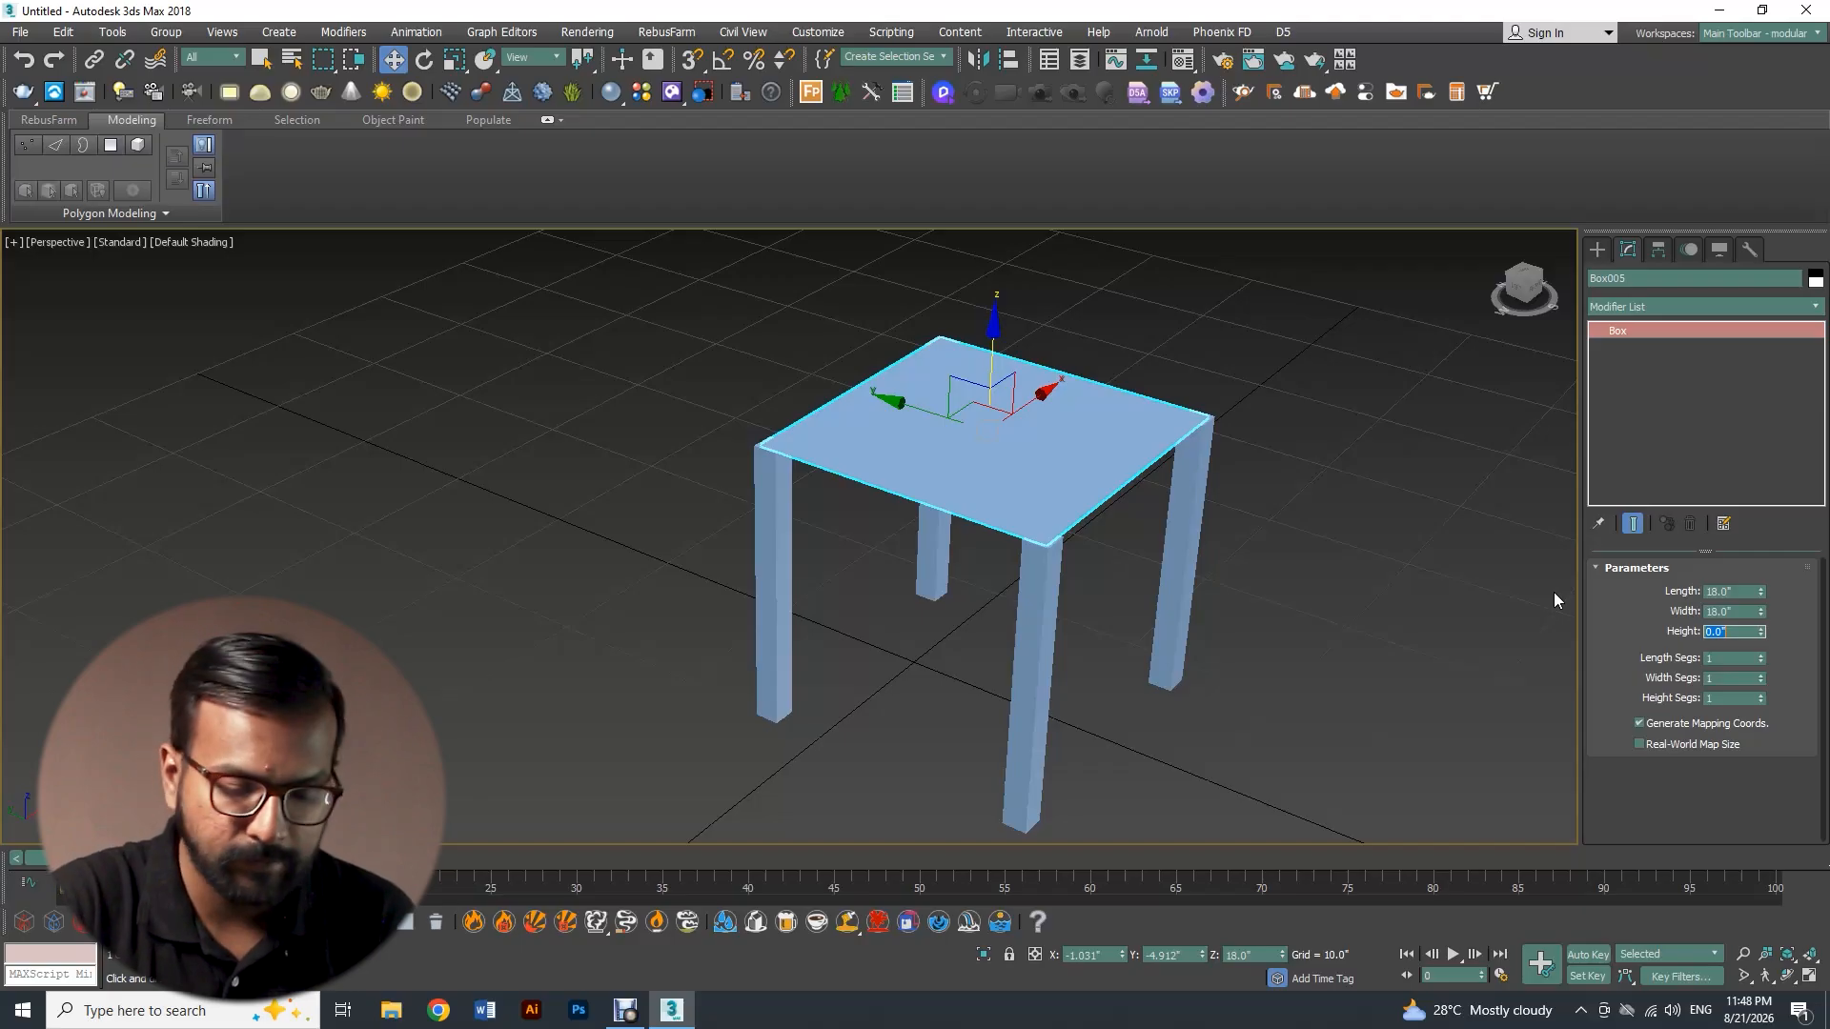
{"action": "type", "text": ".5"}
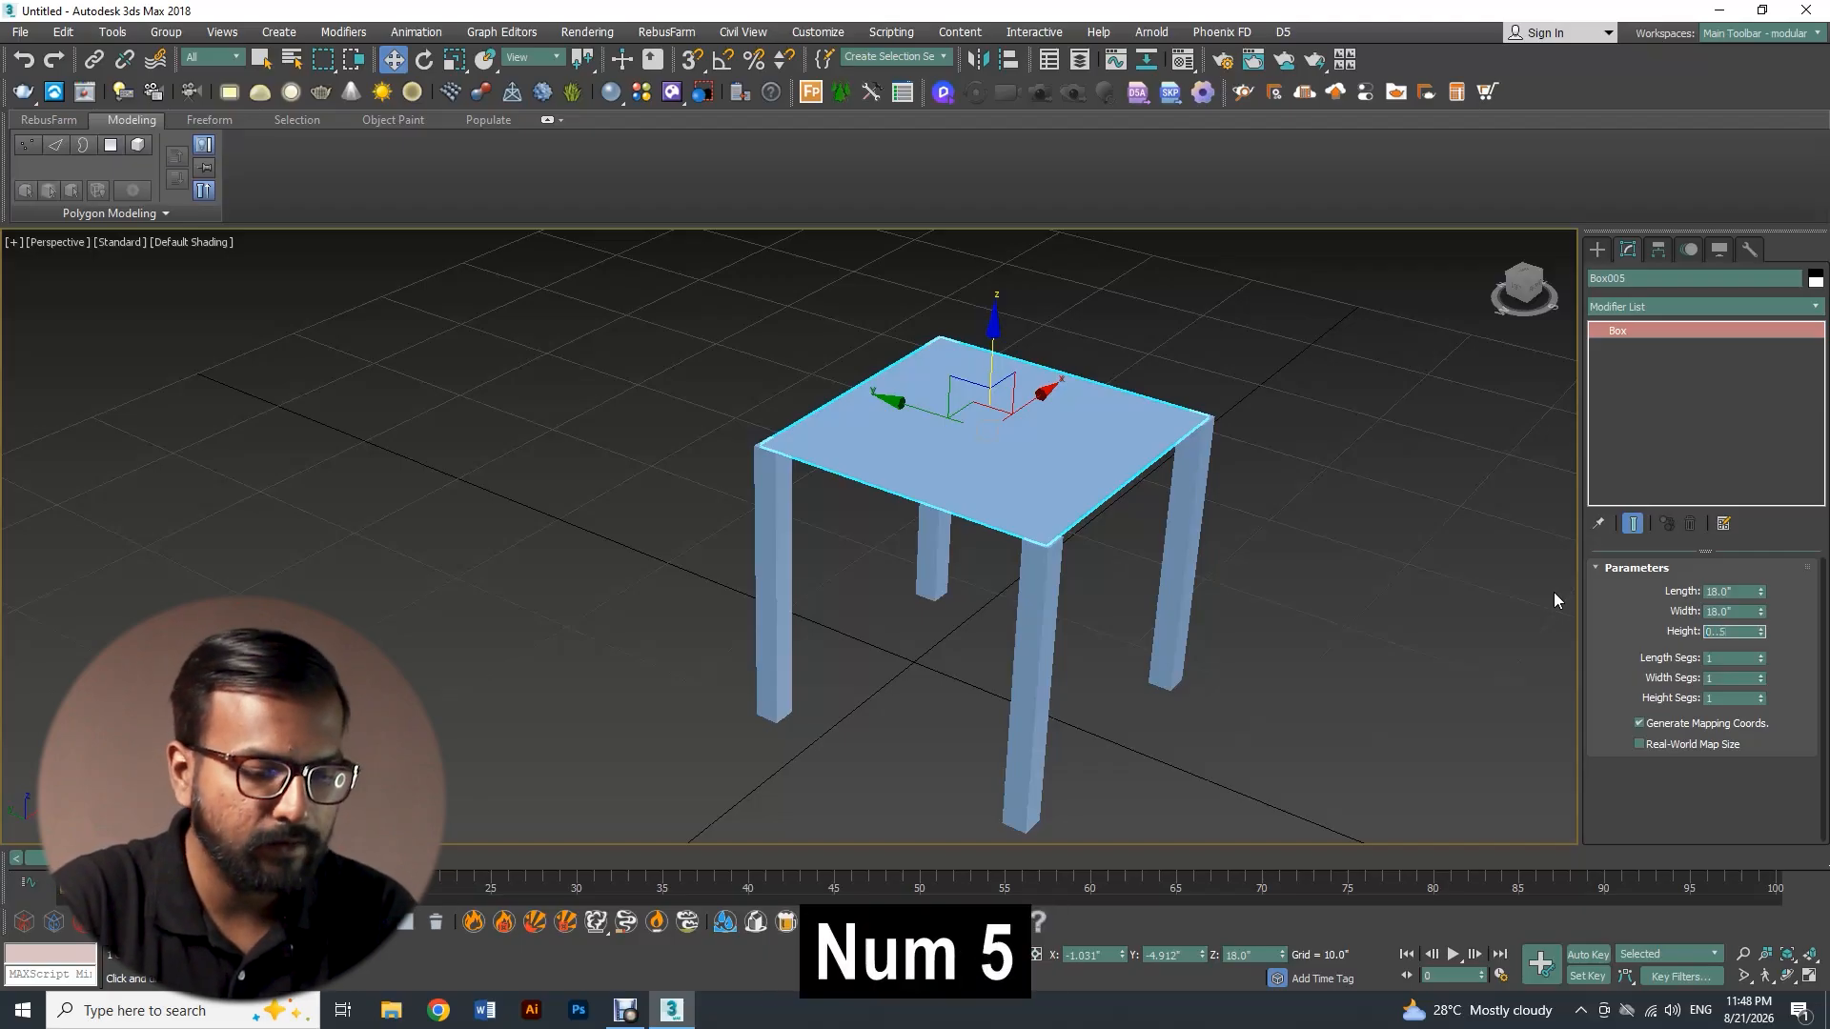
{"action": "key", "text": "BackSpace"}
{"action": "type", "text": "5"}
{"action": "key", "text": "Return"}
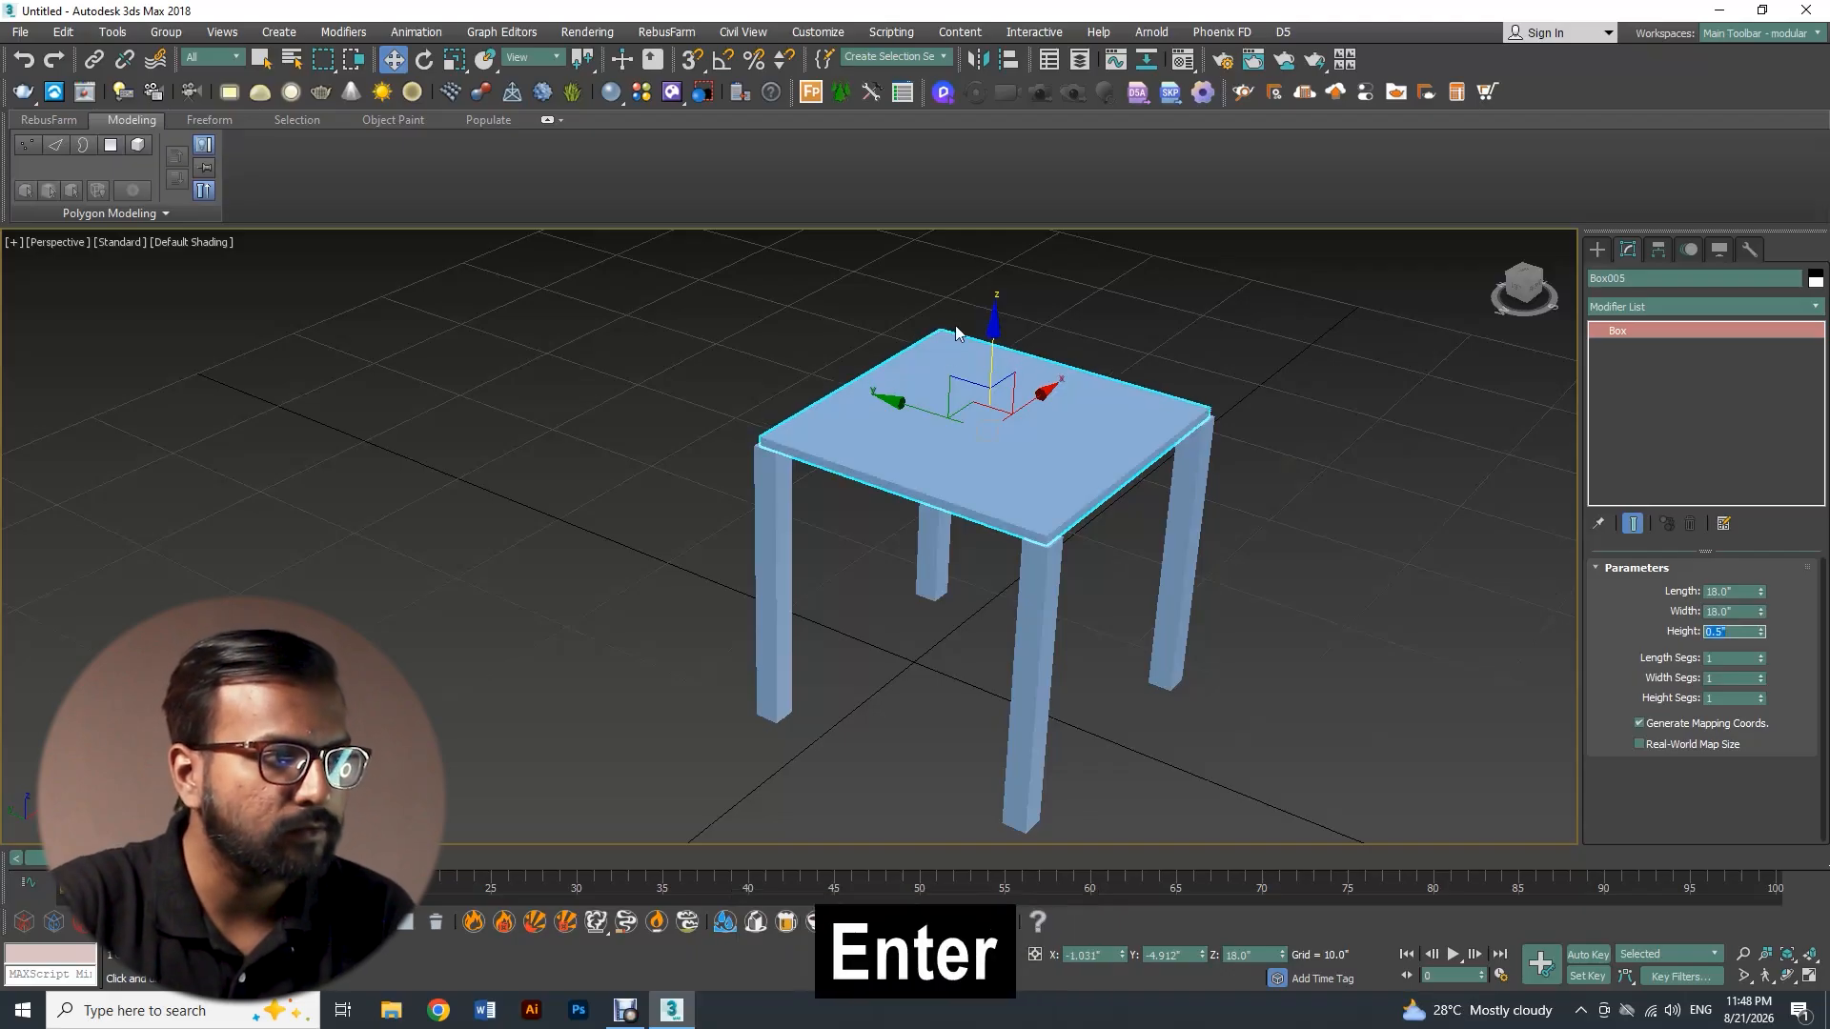
Examine the corners of the top to check how each leg lines up with its edges
{"action": "scroll", "coordinate": [991, 469], "scroll_direction": "up", "scroll_amount": 3}
{"action": "middle_click_drag", "start_coordinate": [929, 475], "coordinate": [1046, 605], "text": "alt"}
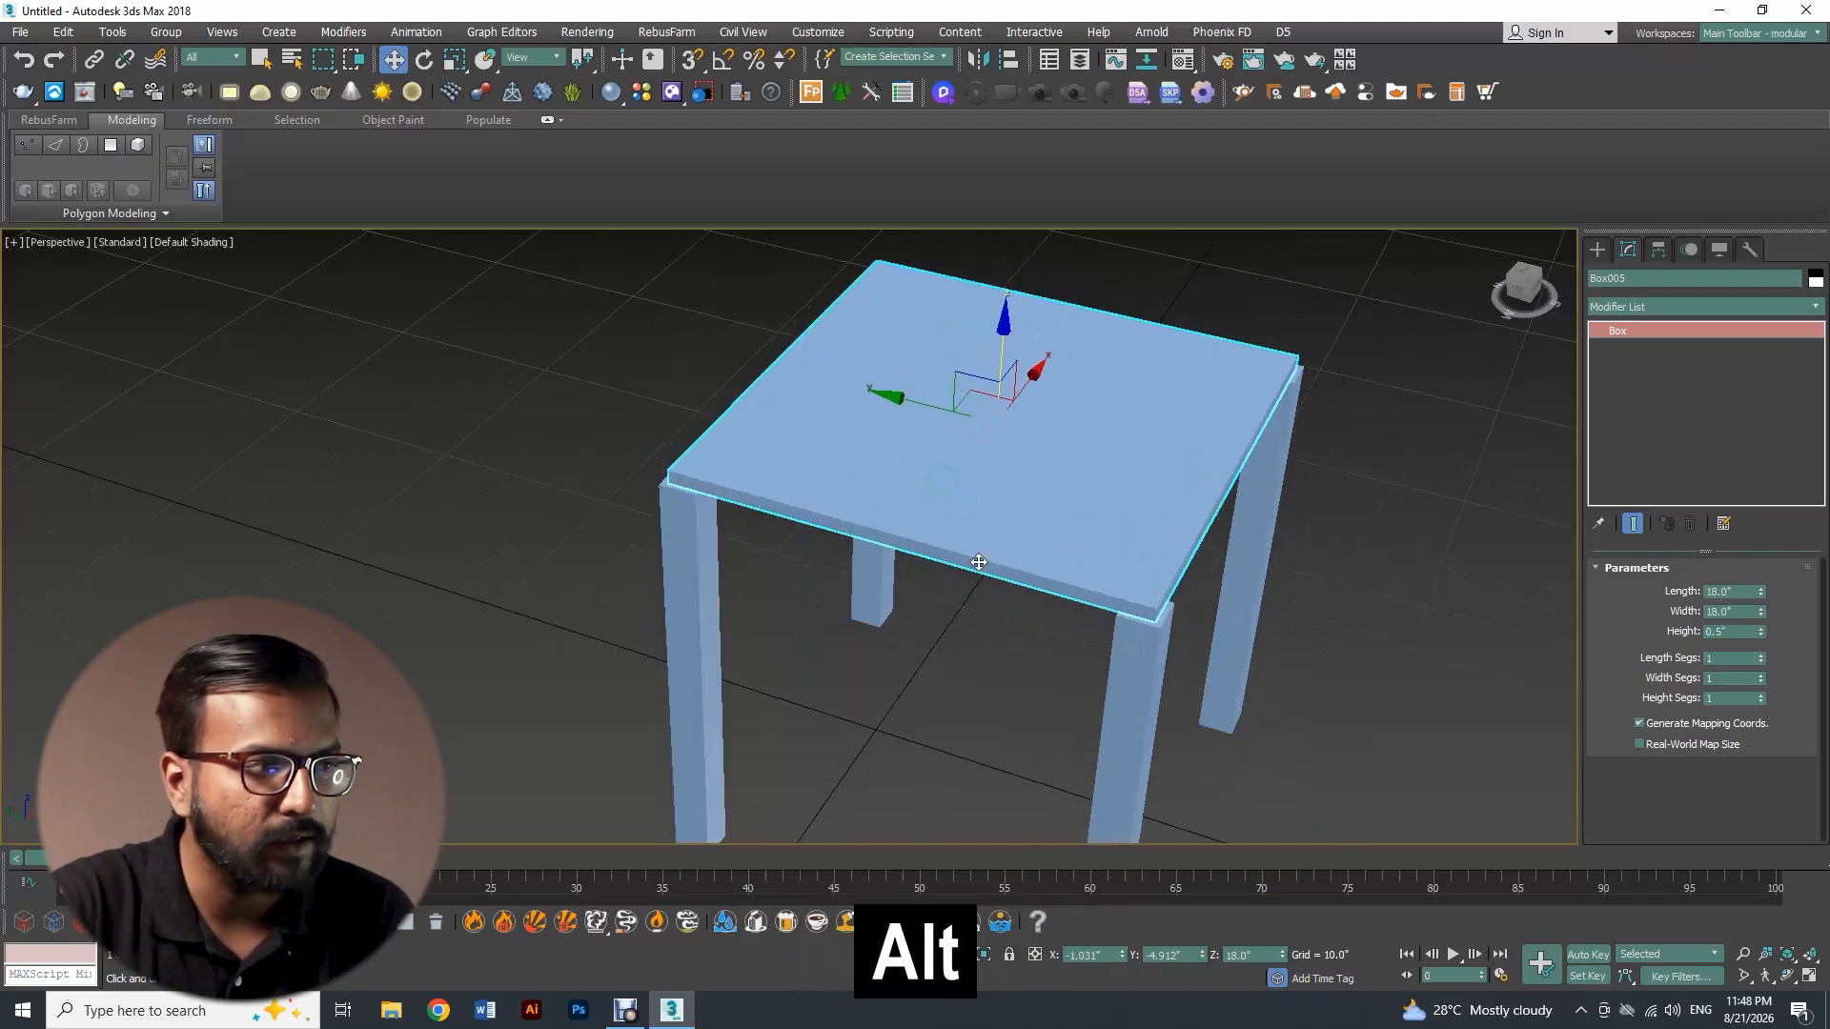
{"action": "middle_click_drag", "start_coordinate": [948, 519], "coordinate": [899, 551], "text": "alt"}
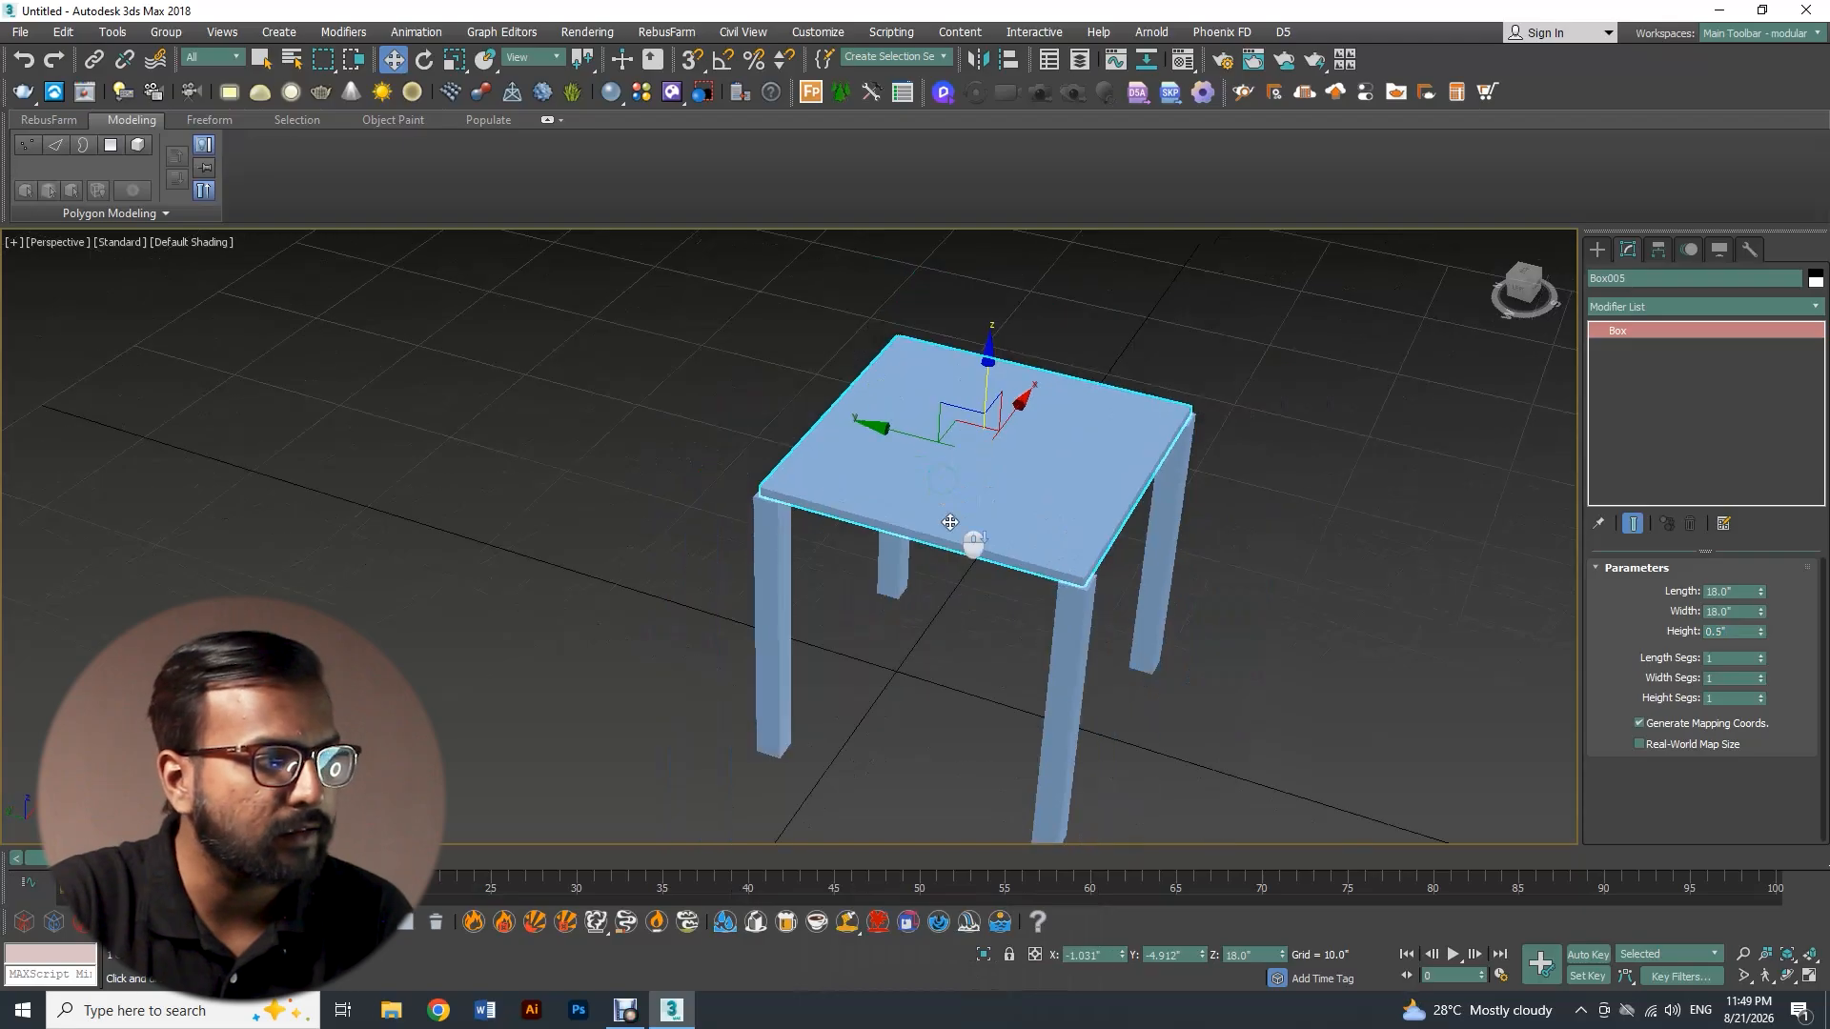
{"action": "key", "text": "w"}
{"action": "key", "text": "s"}
{"action": "scroll", "coordinate": [752, 494], "scroll_direction": "up", "scroll_amount": 5}
{"action": "scroll", "coordinate": [753, 495], "scroll_direction": "up", "scroll_amount": 1}
{"action": "key", "text": "s"}
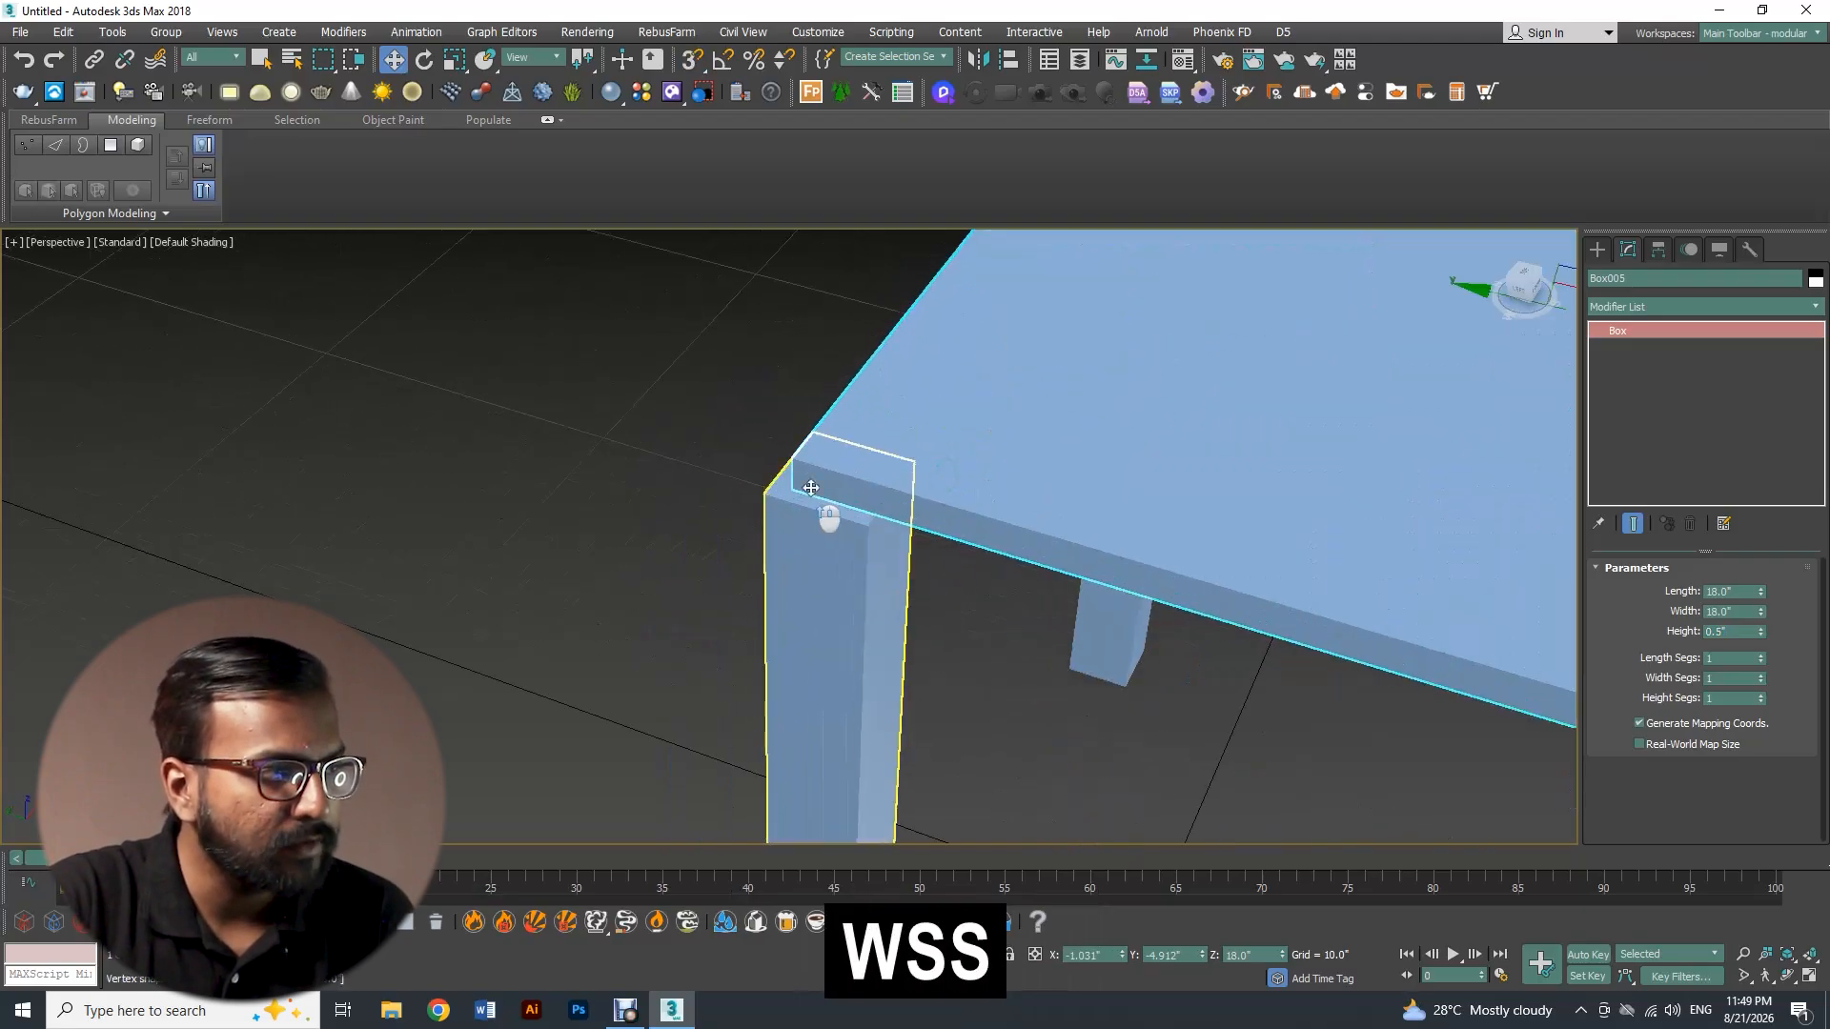
{"action": "scroll", "coordinate": [752, 499], "scroll_direction": "down", "scroll_amount": 5}
{"action": "middle_click_drag", "start_coordinate": [977, 535], "coordinate": [1072, 551], "text": "alt"}
{"action": "scroll", "coordinate": [1180, 638], "scroll_direction": "up", "scroll_amount": 6}
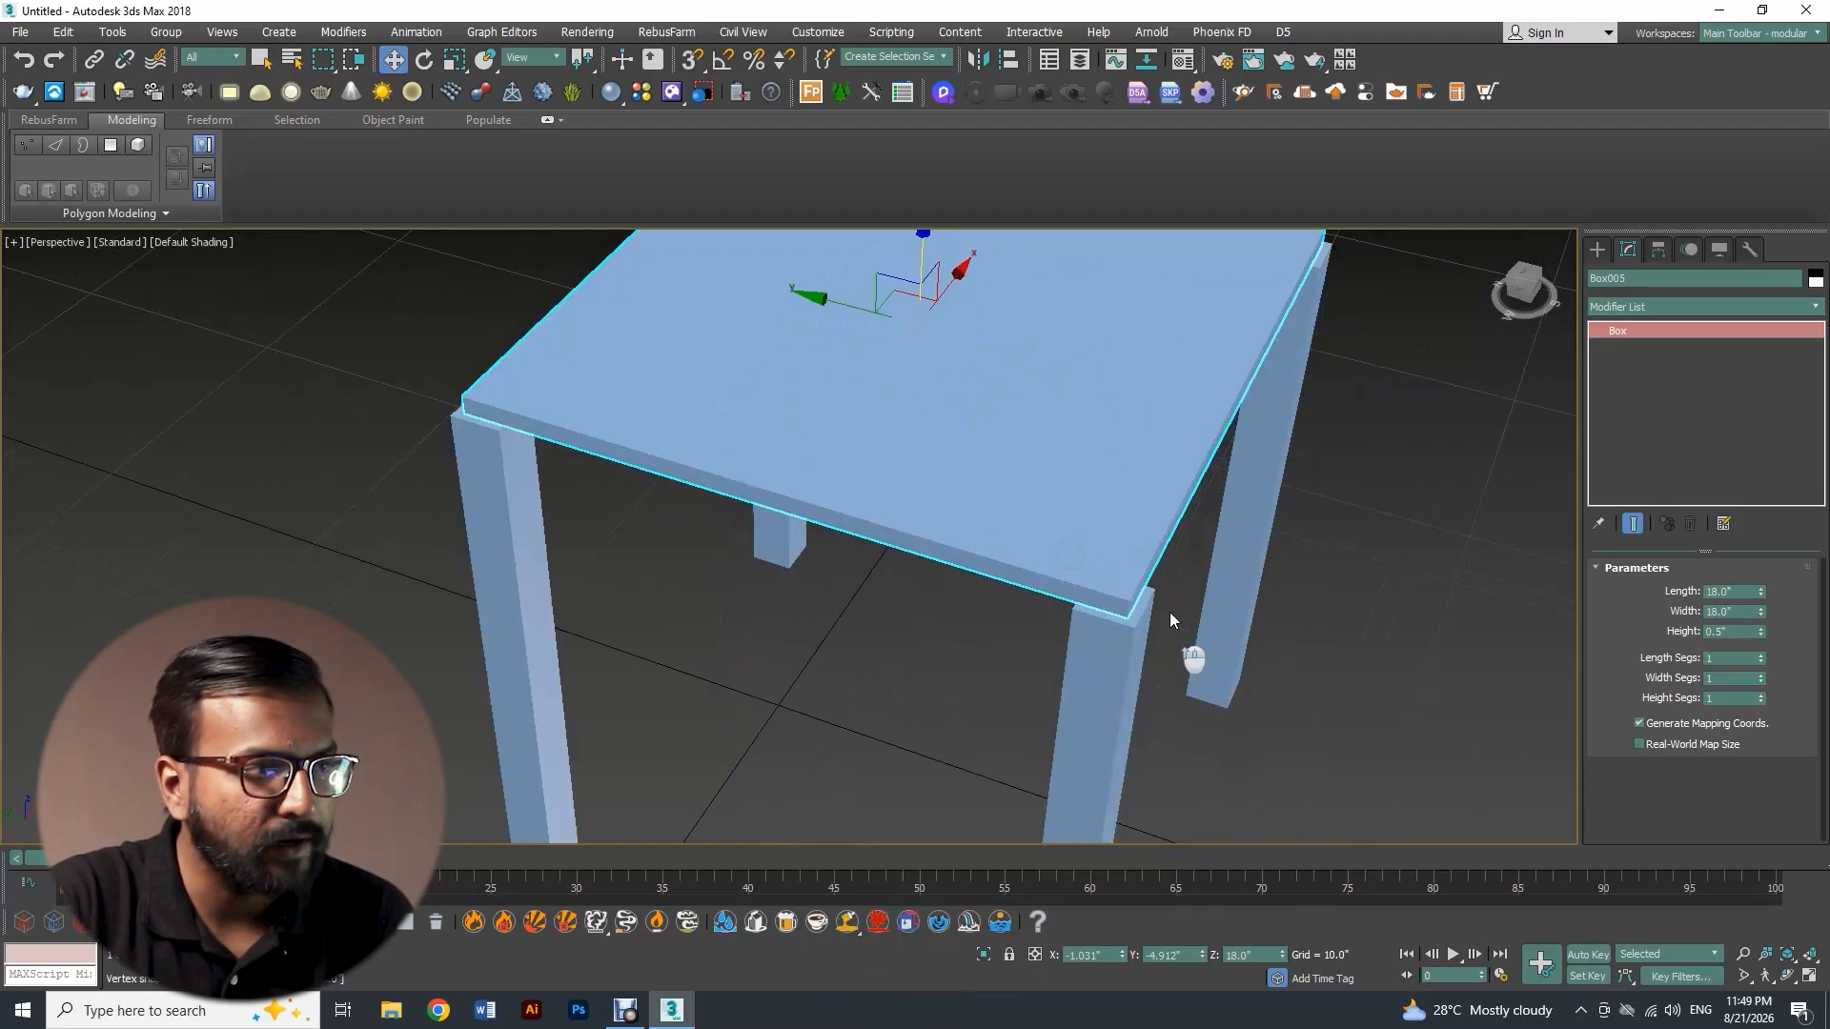
{"action": "scroll", "coordinate": [1193, 462], "scroll_direction": "down", "scroll_amount": 8}
{"action": "scroll", "coordinate": [940, 514], "scroll_direction": "up", "scroll_amount": 5}
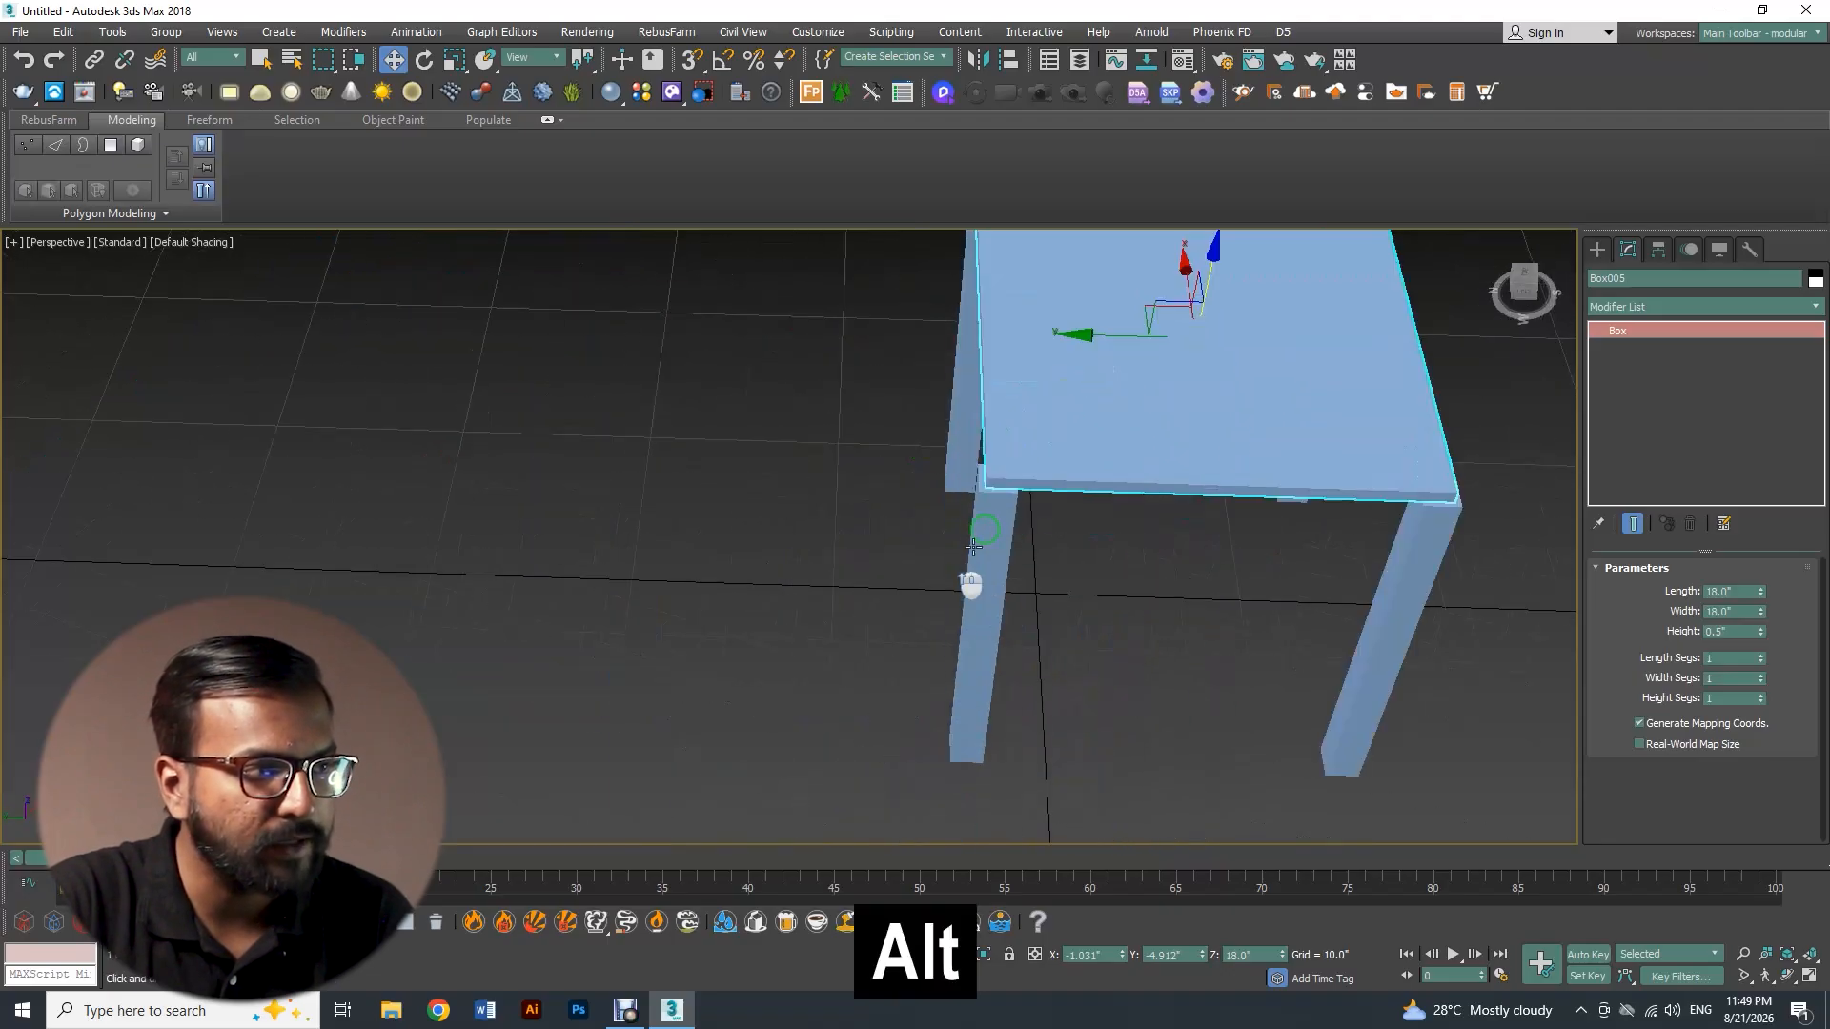
Move the first misaligned leg with snapping so its outer corner meets the corner of the top
{"action": "left_click", "coordinate": [987, 519]}
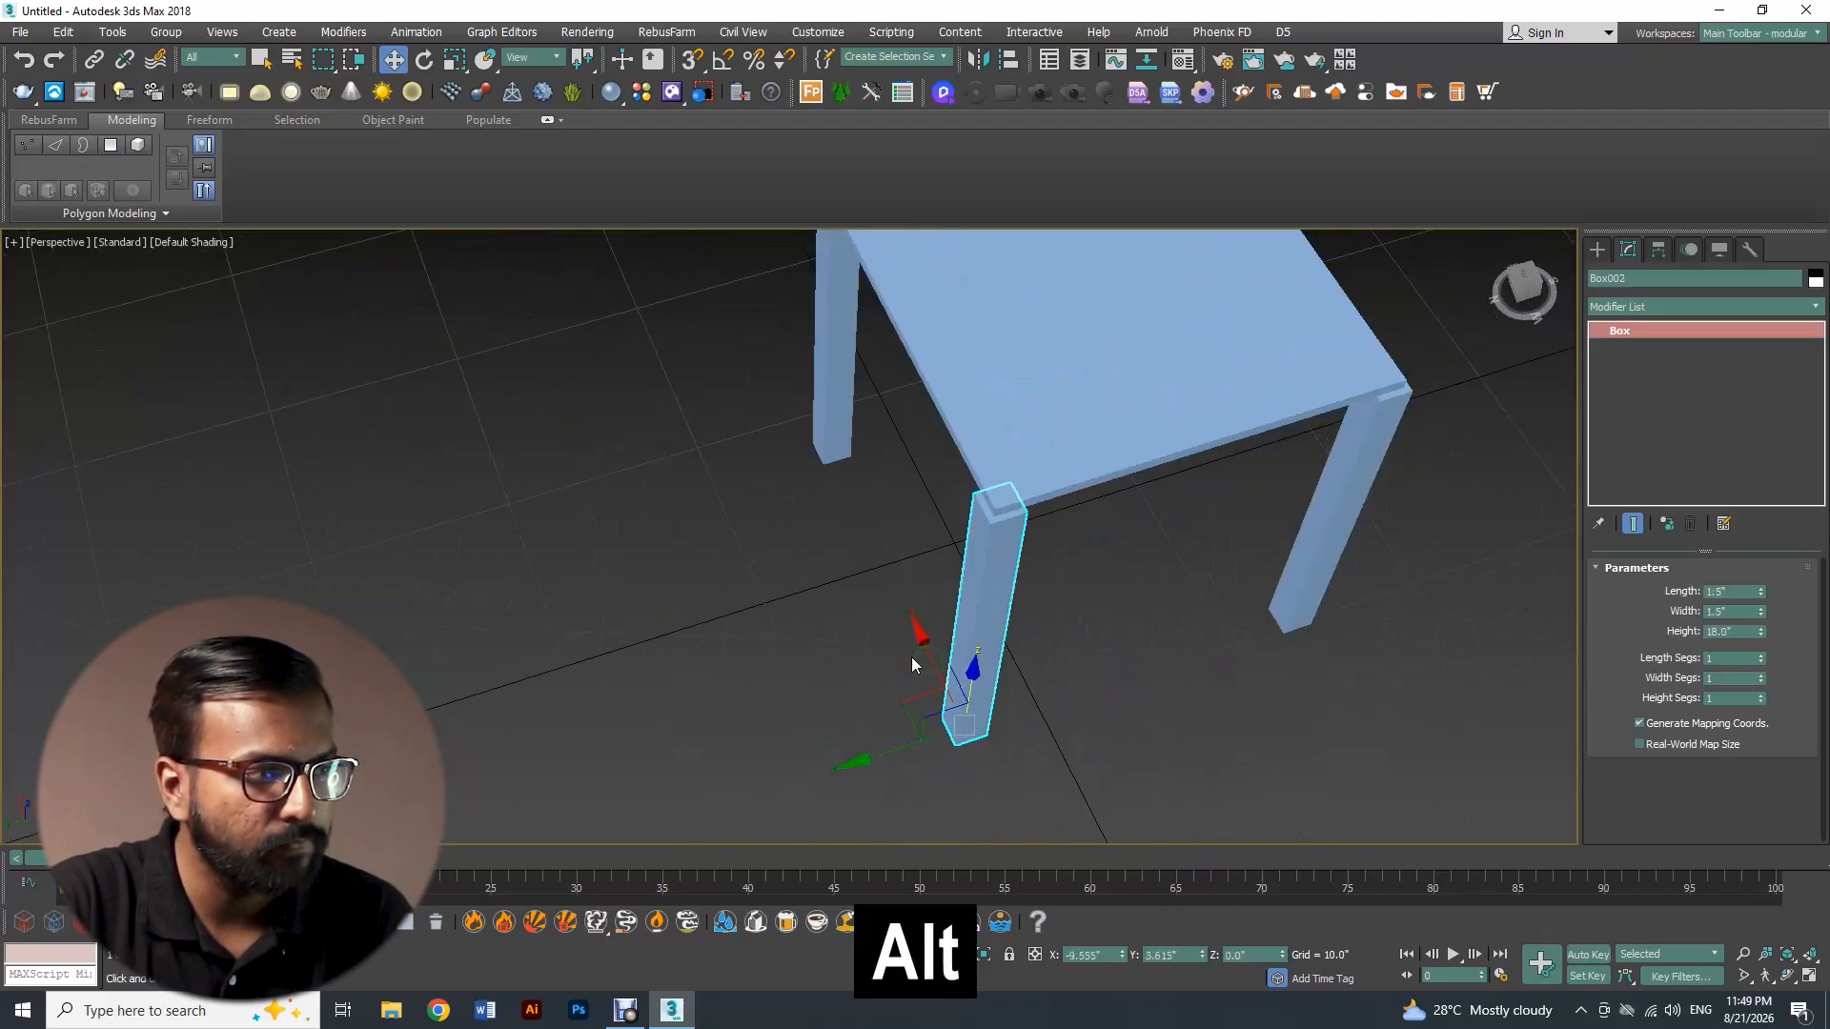
{"action": "key", "text": "s"}
{"action": "key", "text": "s"}
{"action": "middle_click_drag", "start_coordinate": [1106, 511], "coordinate": [977, 636], "text": "alt"}
{"action": "key", "text": "s"}
Snap the remaining misaligned legs into place so their outer faces sit flush with the edges of the top
{"action": "left_click", "coordinate": [1155, 580]}
{"action": "key", "text": "s"}
{"action": "scroll", "coordinate": [1071, 580], "scroll_direction": "down", "scroll_amount": 5}
{"action": "scroll", "coordinate": [1020, 590], "scroll_direction": "up", "scroll_amount": 3}
{"action": "key", "text": "s"}
{"action": "left_click", "coordinate": [1021, 578]}
{"action": "scroll", "coordinate": [1021, 578], "scroll_direction": "down", "scroll_amount": 4}
{"action": "scroll", "coordinate": [1095, 490], "scroll_direction": "up", "scroll_amount": 4}
{"action": "left_click_drag", "start_coordinate": [1116, 437], "coordinate": [1101, 427]}
{"action": "left_click", "coordinate": [1176, 524]}
{"action": "key", "text": "s"}
{"action": "scroll", "coordinate": [1166, 500], "scroll_direction": "down", "scroll_amount": 6}
{"action": "middle_click_drag", "start_coordinate": [1048, 606], "coordinate": [1041, 449], "text": "alt"}
{"action": "scroll", "coordinate": [1013, 409], "scroll_direction": "up", "scroll_amount": 5}
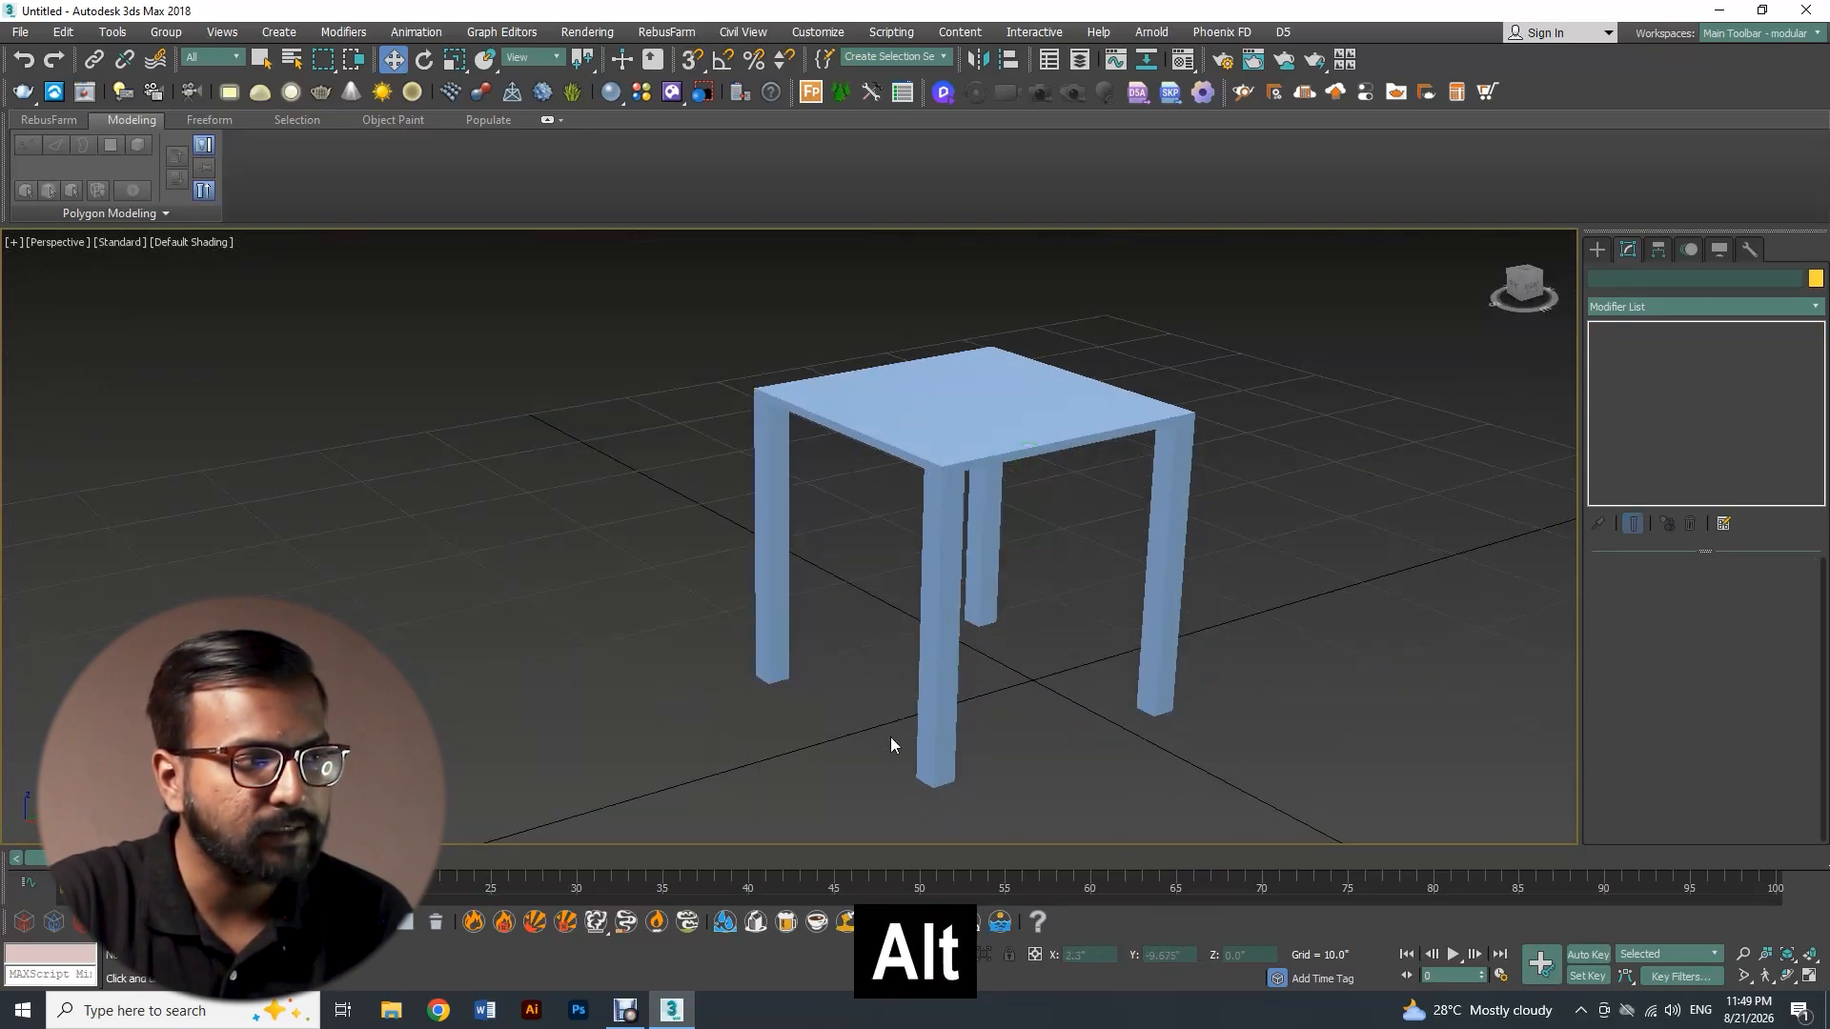
Convert the top box to an Editable Poly
{"action": "scroll", "coordinate": [914, 701], "scroll_direction": "down", "scroll_amount": 3}
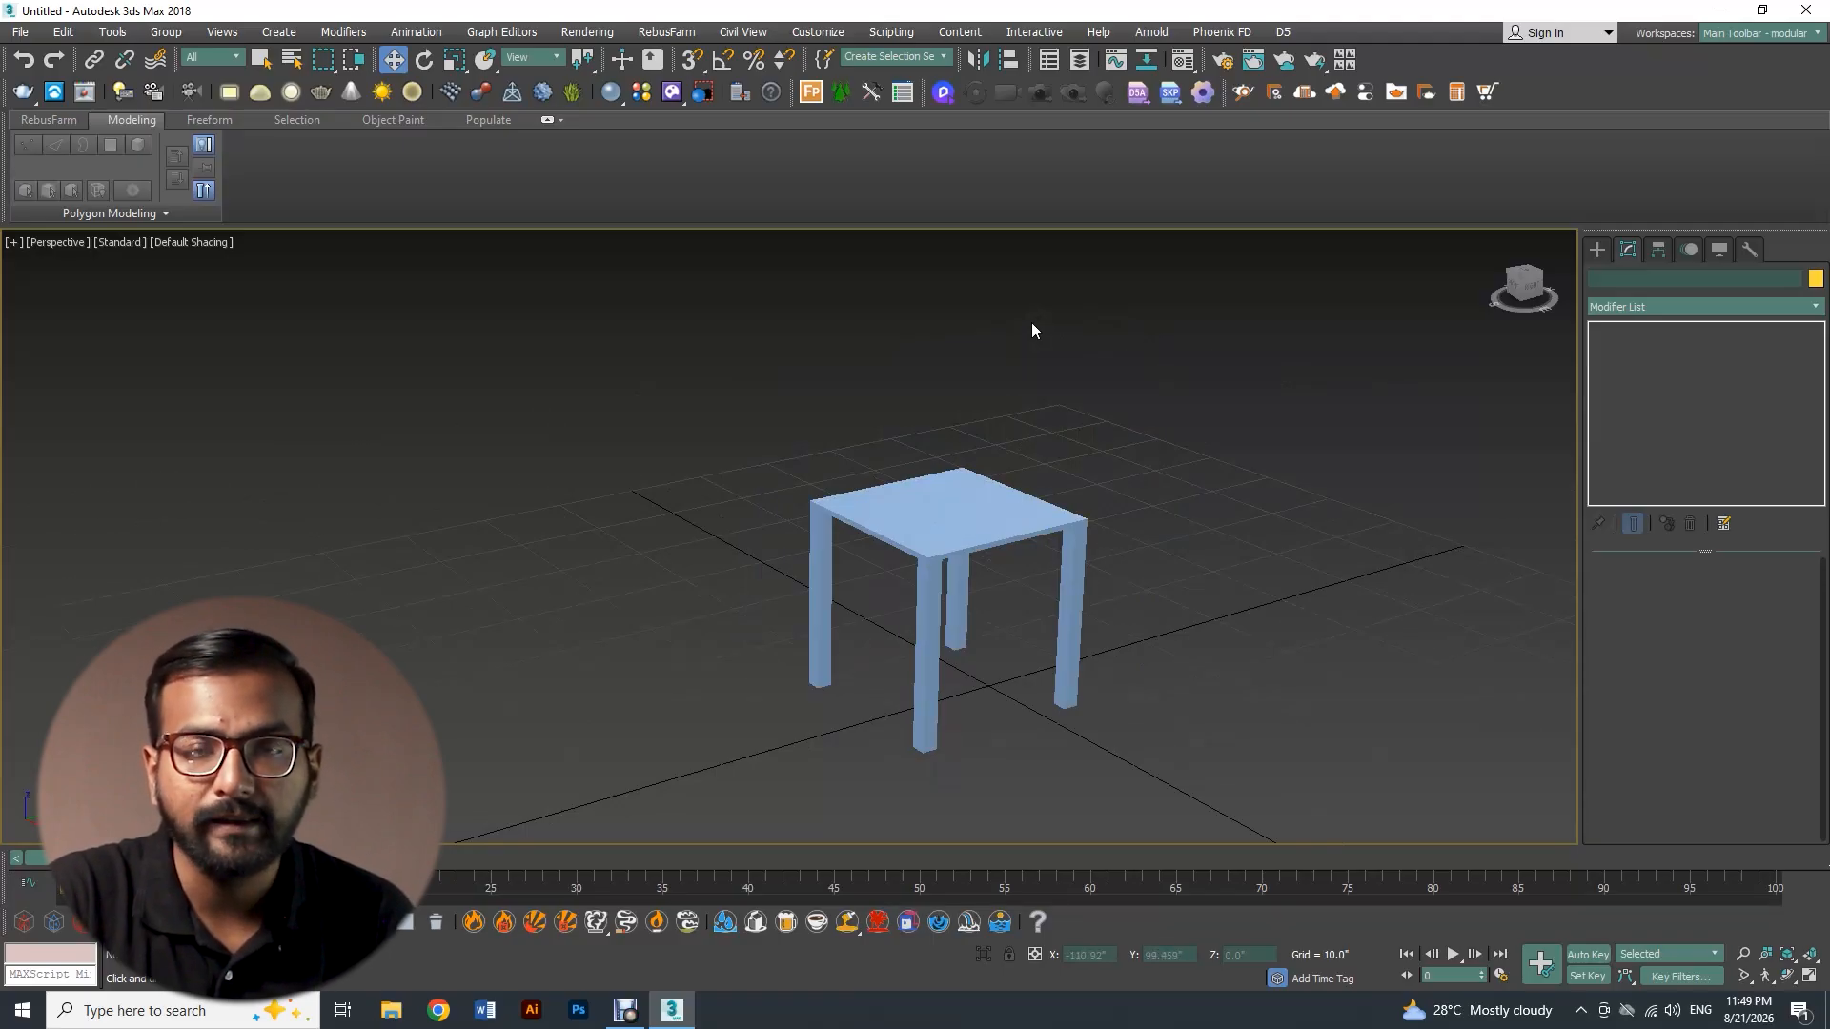
{"action": "middle_click_drag", "start_coordinate": [1045, 473], "coordinate": [1001, 499], "text": "alt"}
{"action": "left_click", "coordinate": [992, 514]}
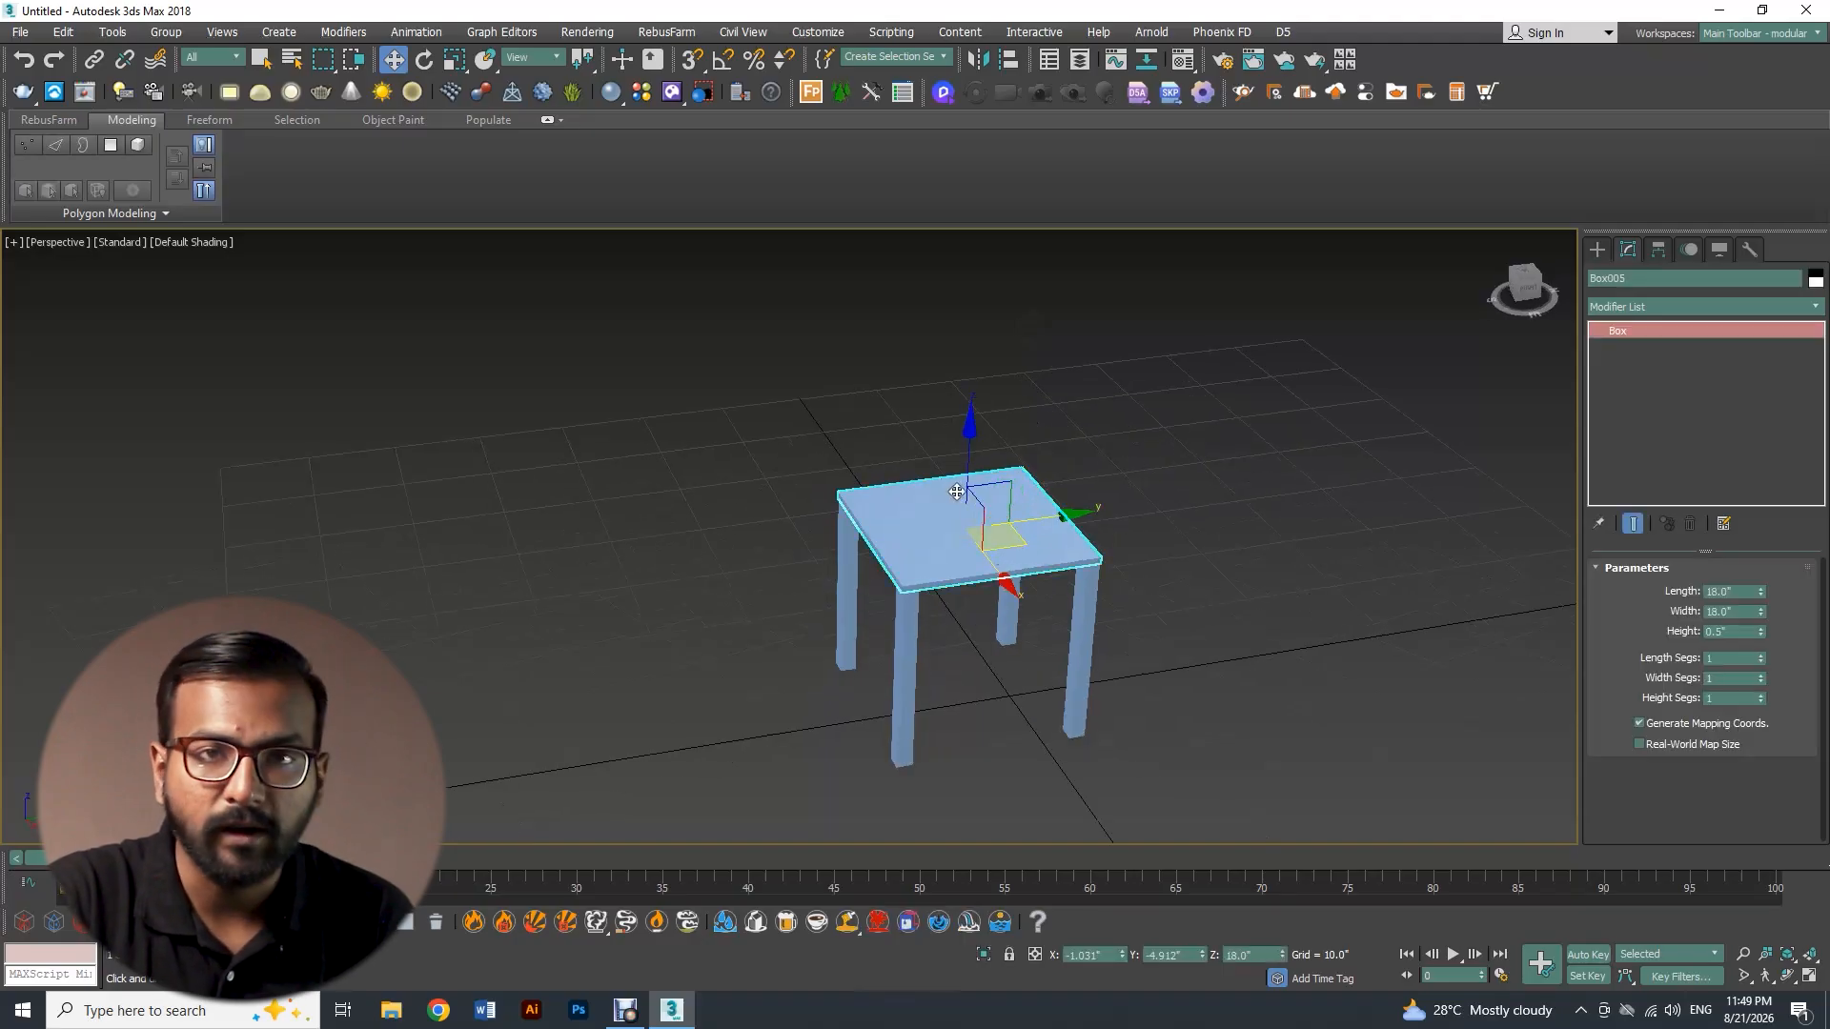
{"action": "middle_click_drag", "start_coordinate": [955, 492], "coordinate": [1012, 452], "text": "alt"}
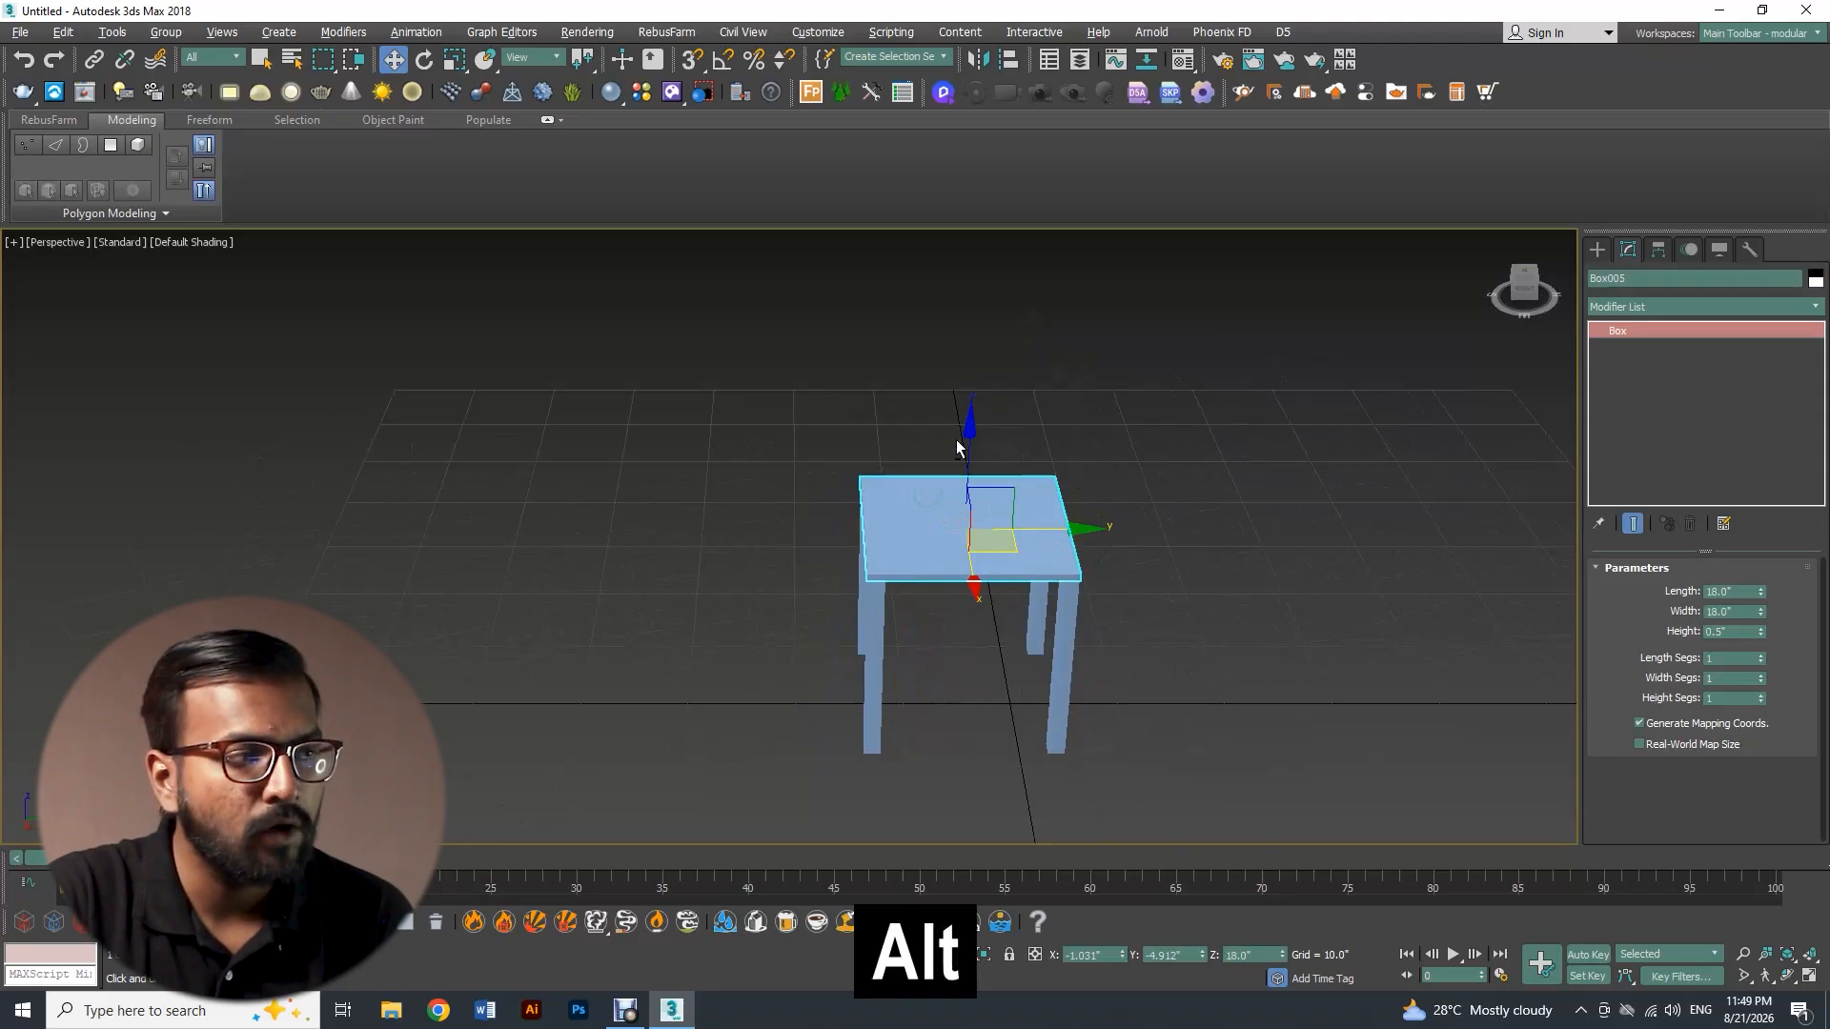
{"action": "middle_click_drag", "start_coordinate": [947, 437], "coordinate": [1004, 454], "text": "alt"}
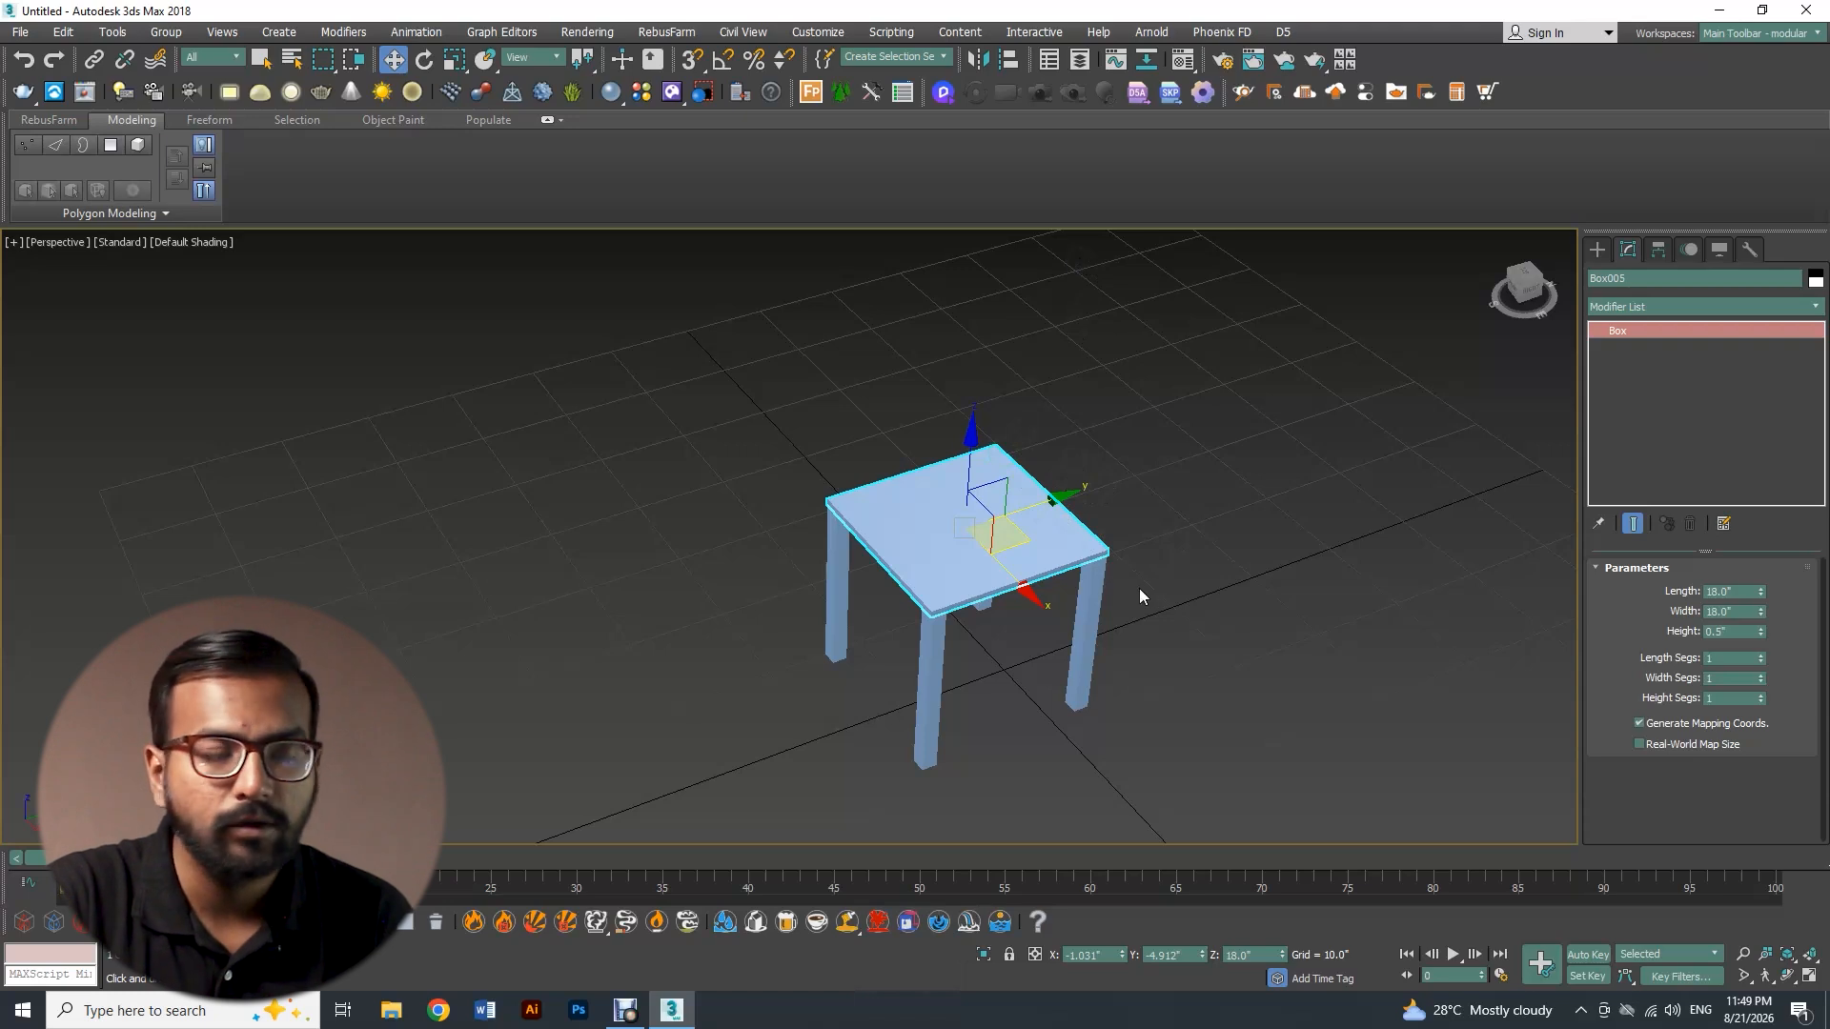
{"action": "middle_click_drag", "start_coordinate": [1109, 575], "coordinate": [1008, 516], "text": "alt"}
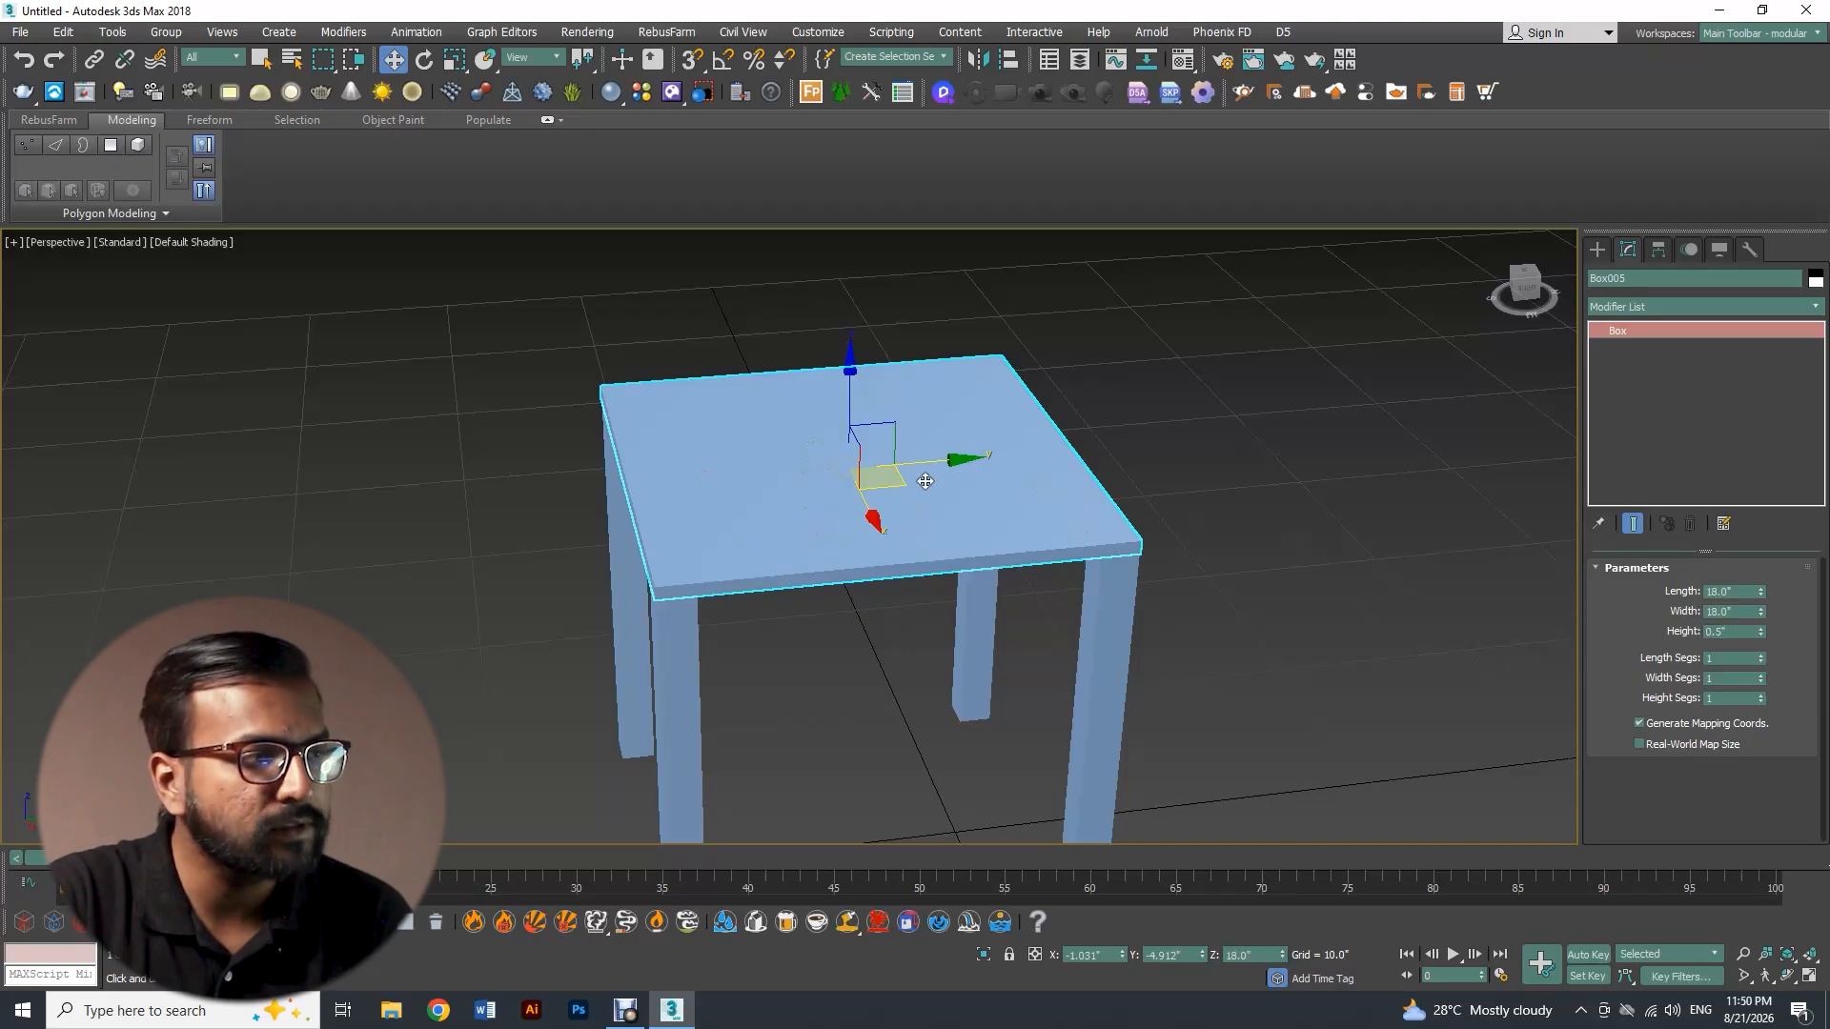
{"action": "right_click", "coordinate": [943, 416]}
{"action": "mouse_move", "coordinate": [1066, 607]}
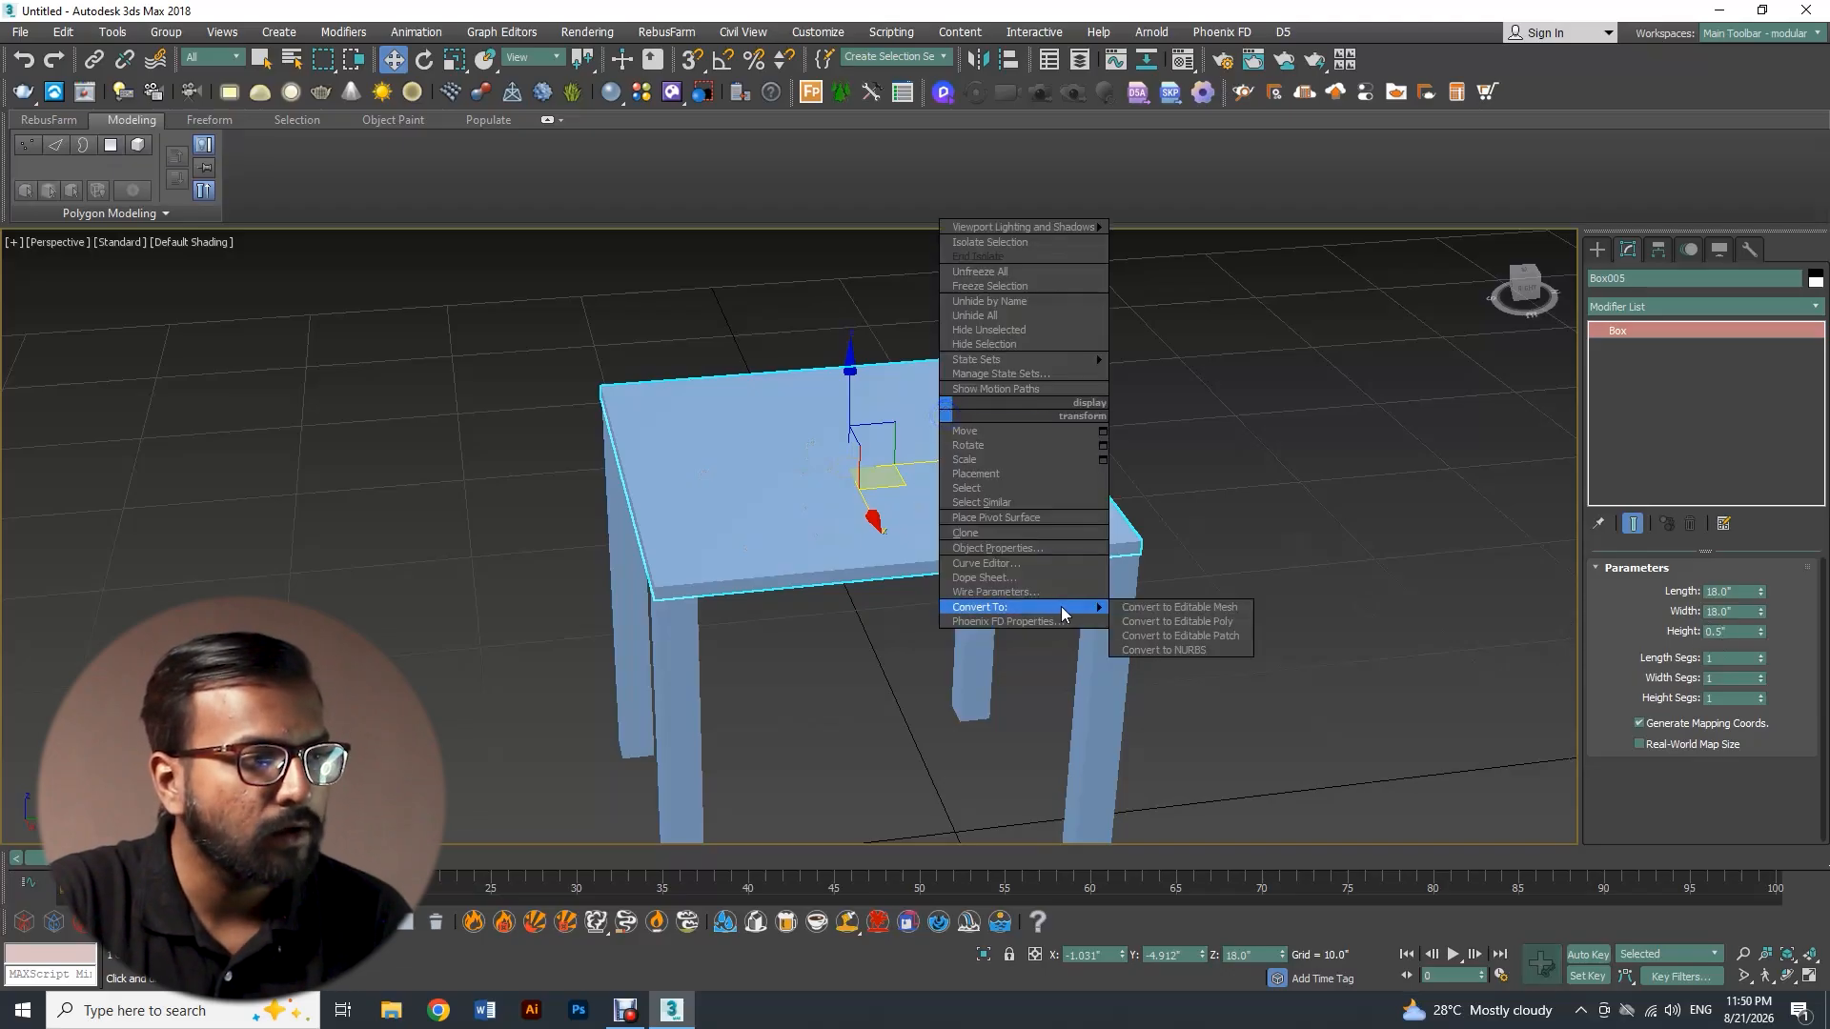
{"action": "left_click", "coordinate": [1148, 621]}
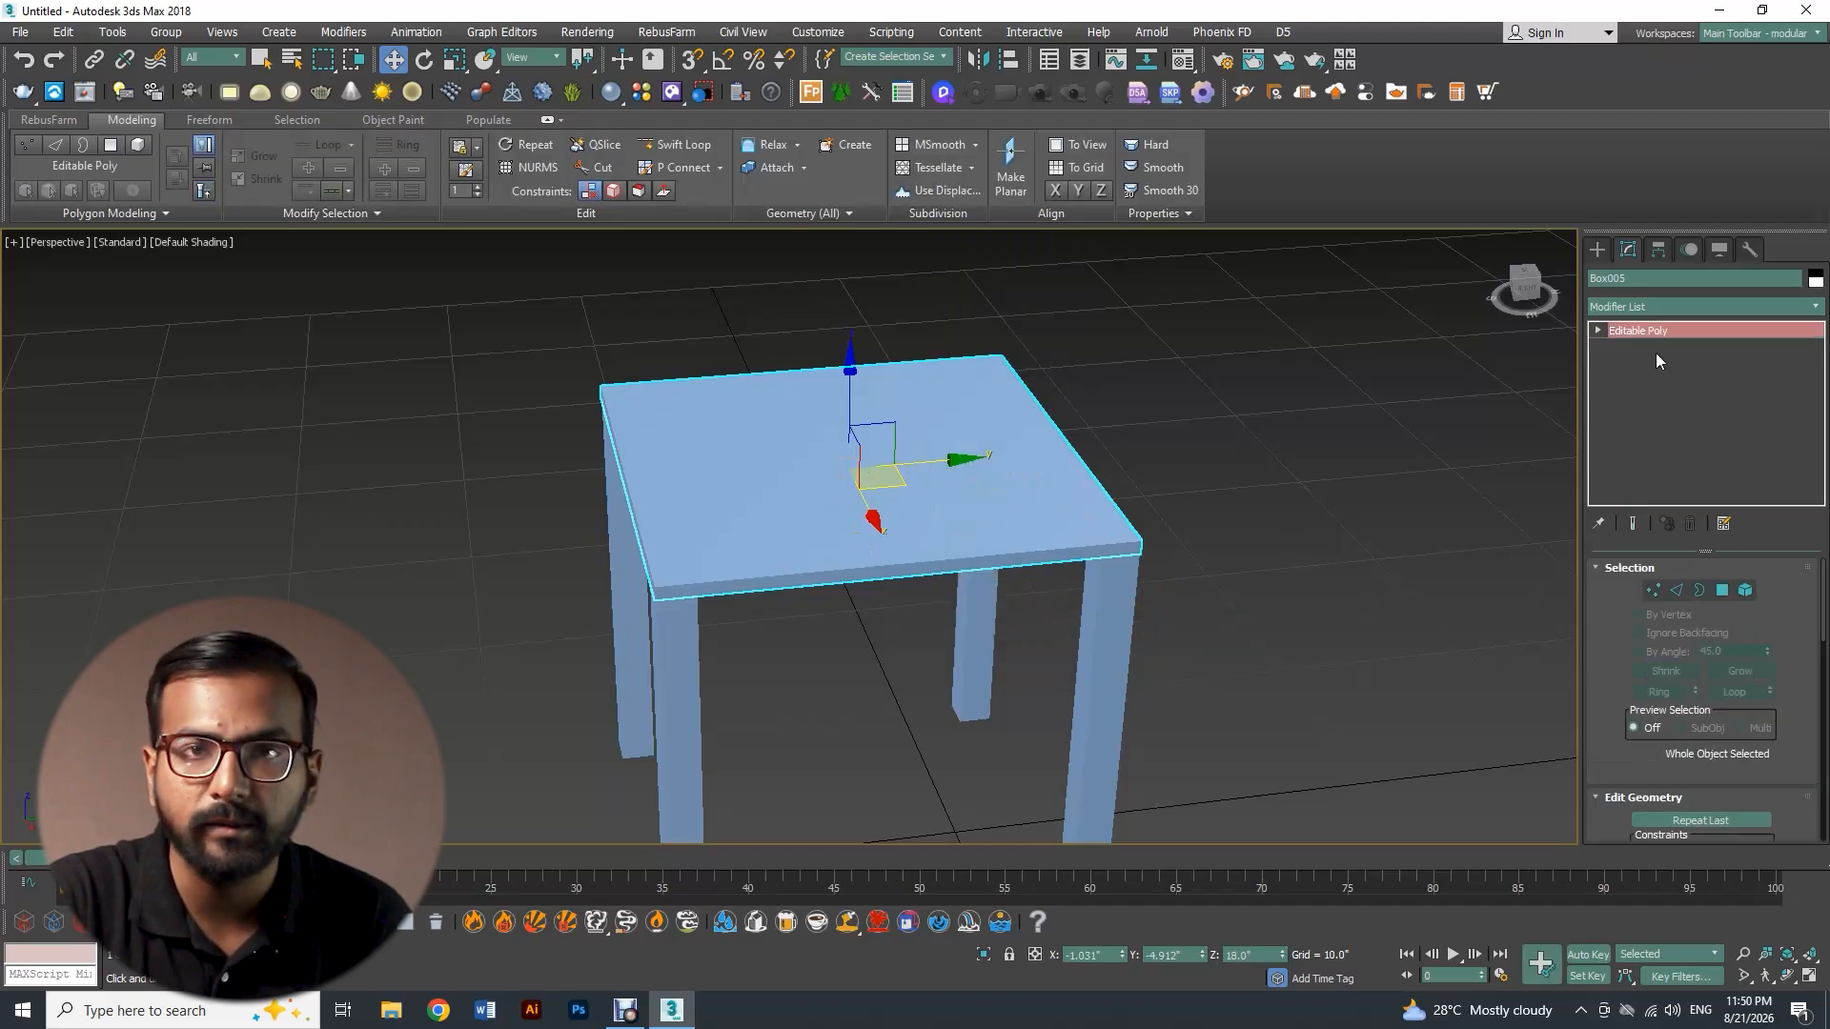
Display edged faces in the viewport and switch the top to edge sub-object editing
{"action": "middle_click_drag", "start_coordinate": [1034, 481], "coordinate": [1002, 489], "text": "alt"}
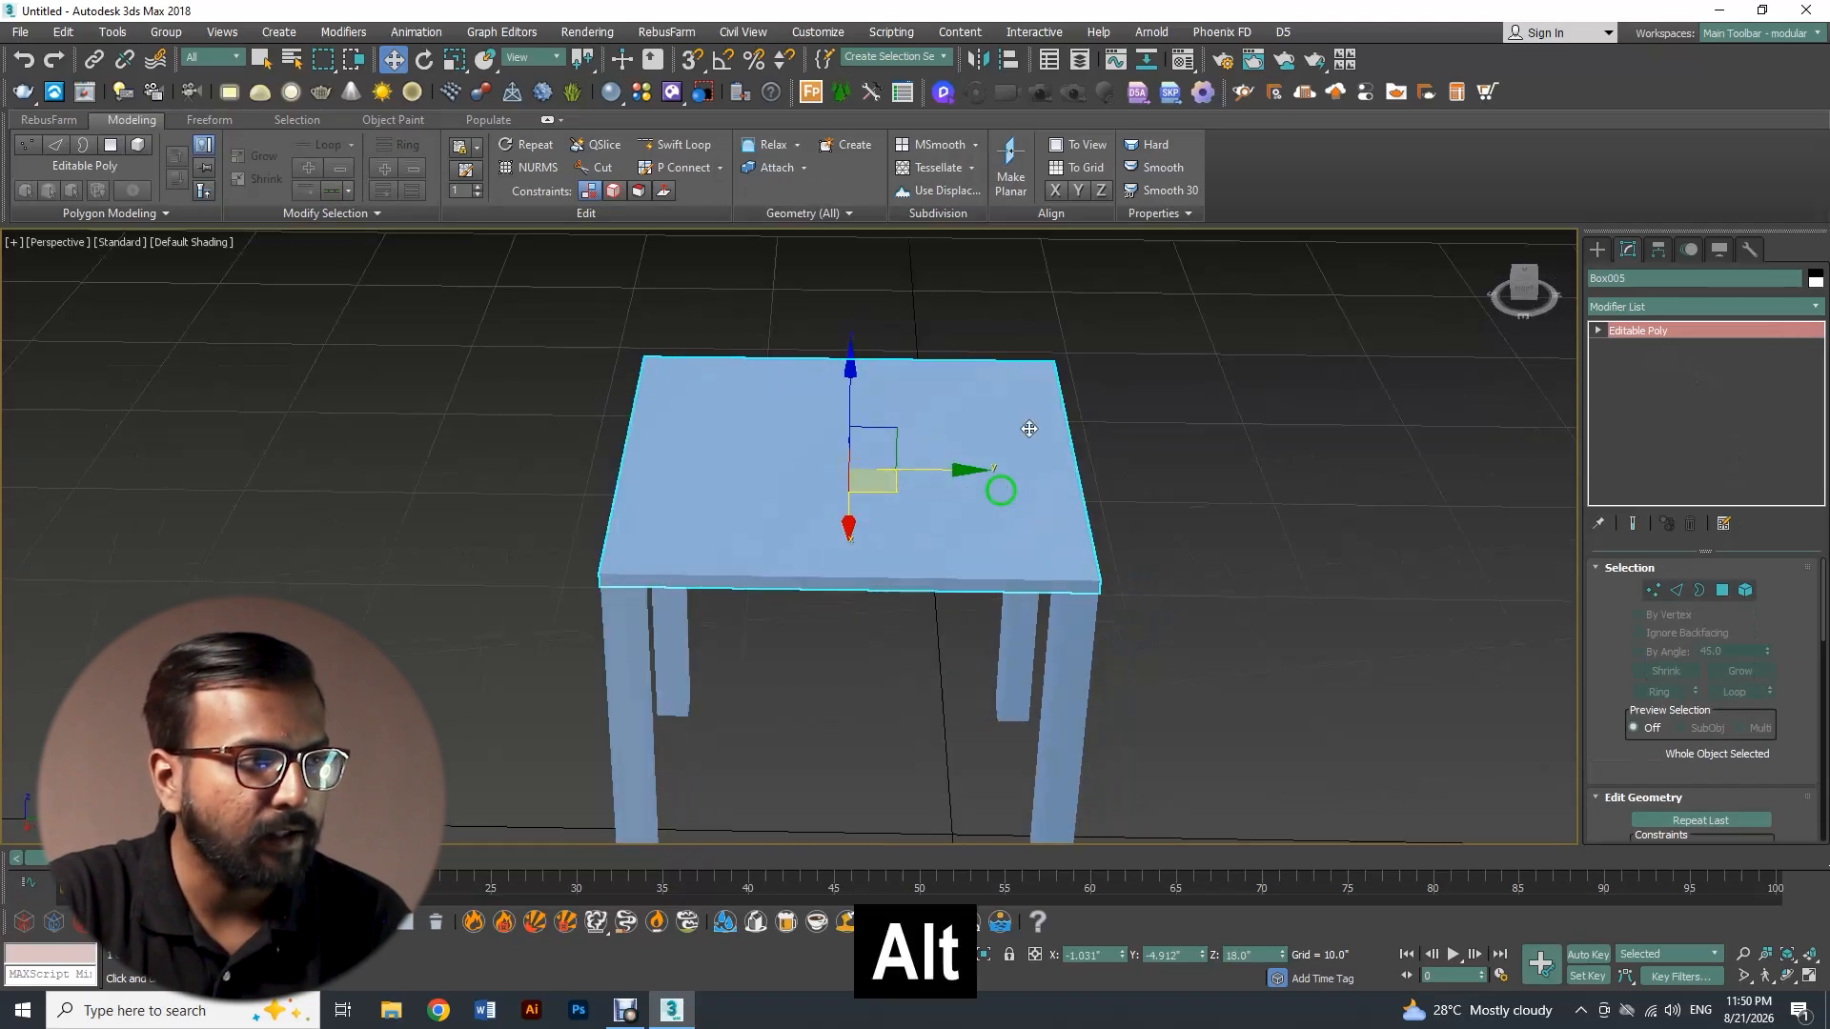
{"action": "key", "text": "F4"}
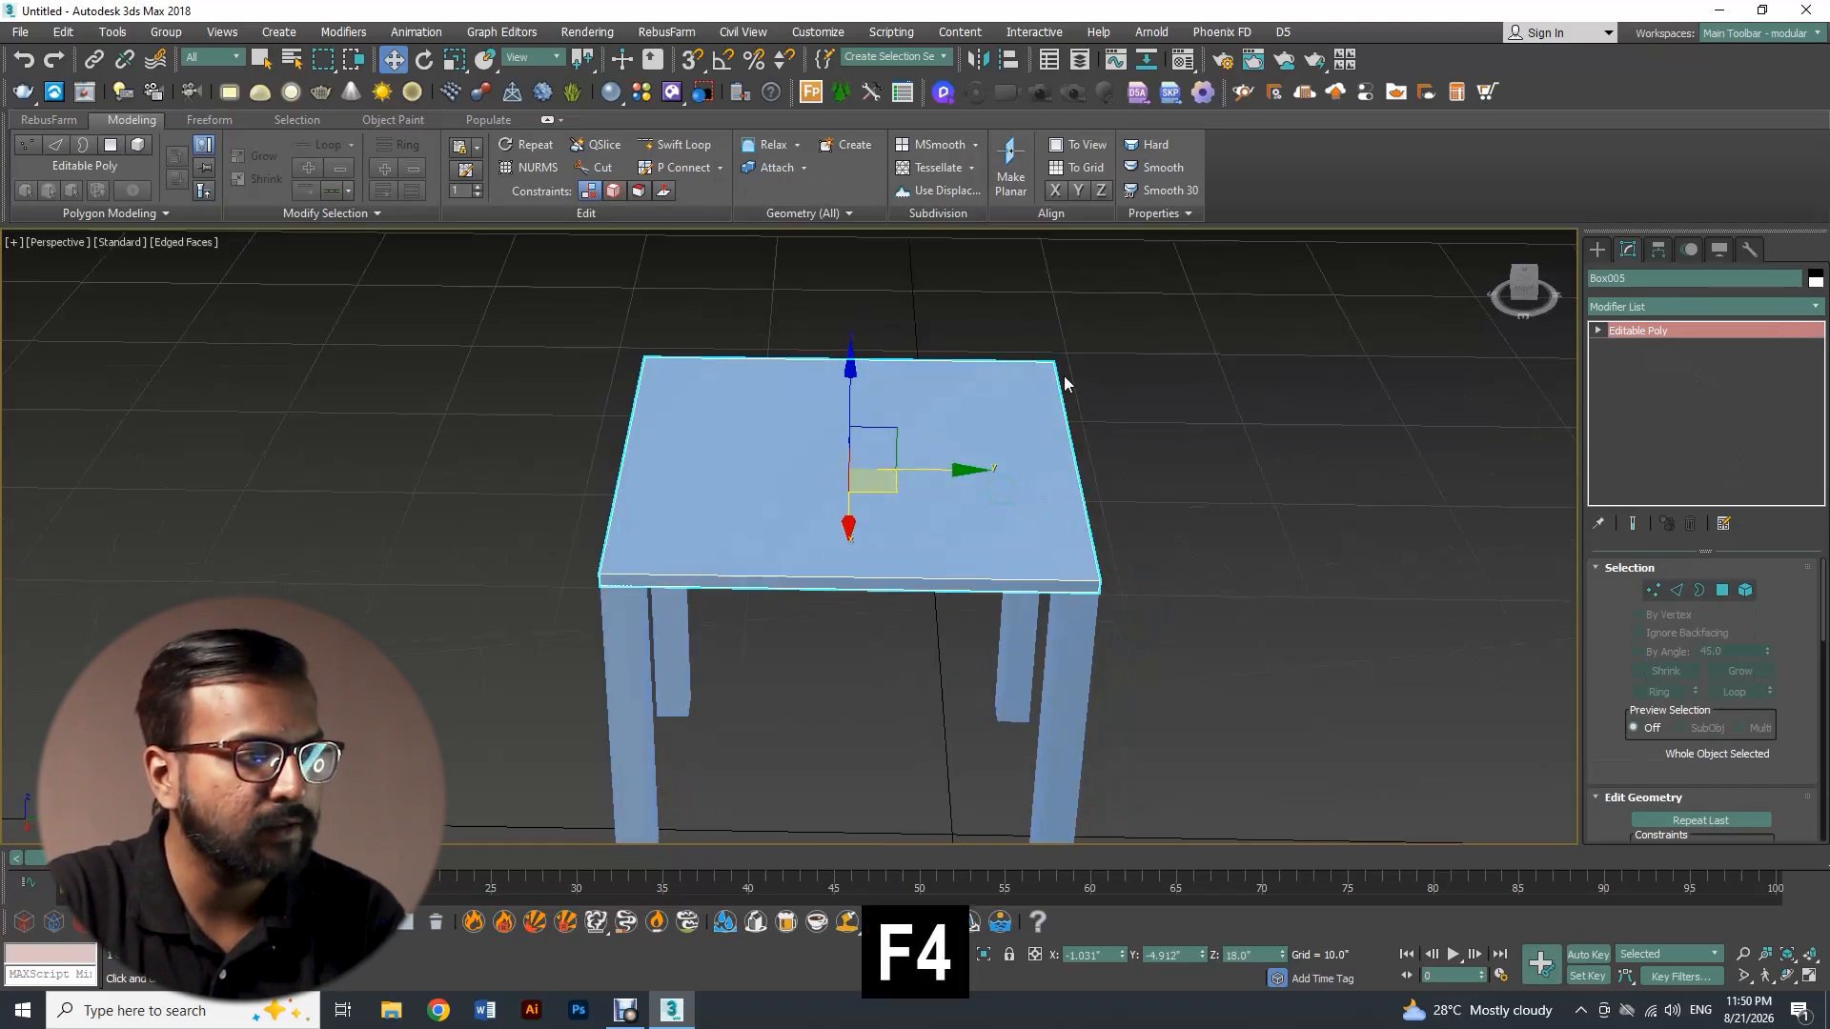
{"action": "middle_click_drag", "start_coordinate": [1065, 384], "coordinate": [1007, 438], "text": "alt"}
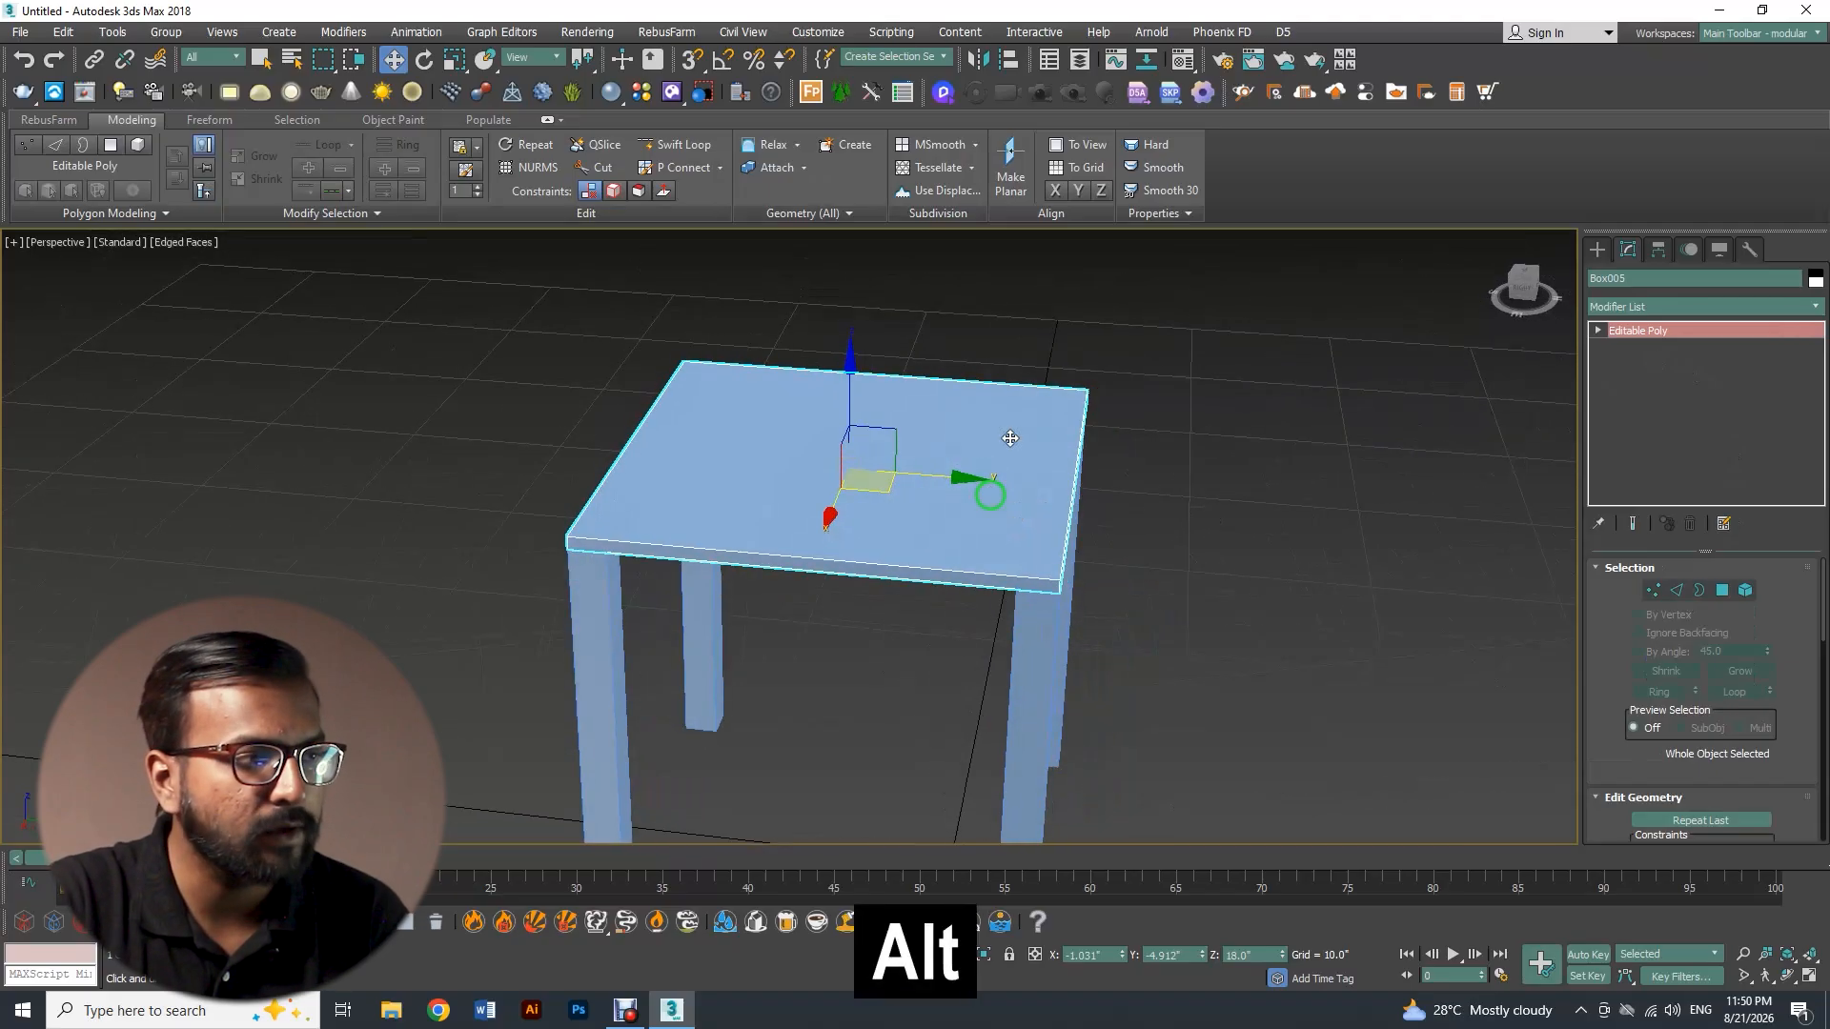
{"action": "left_click", "coordinate": [1678, 594]}
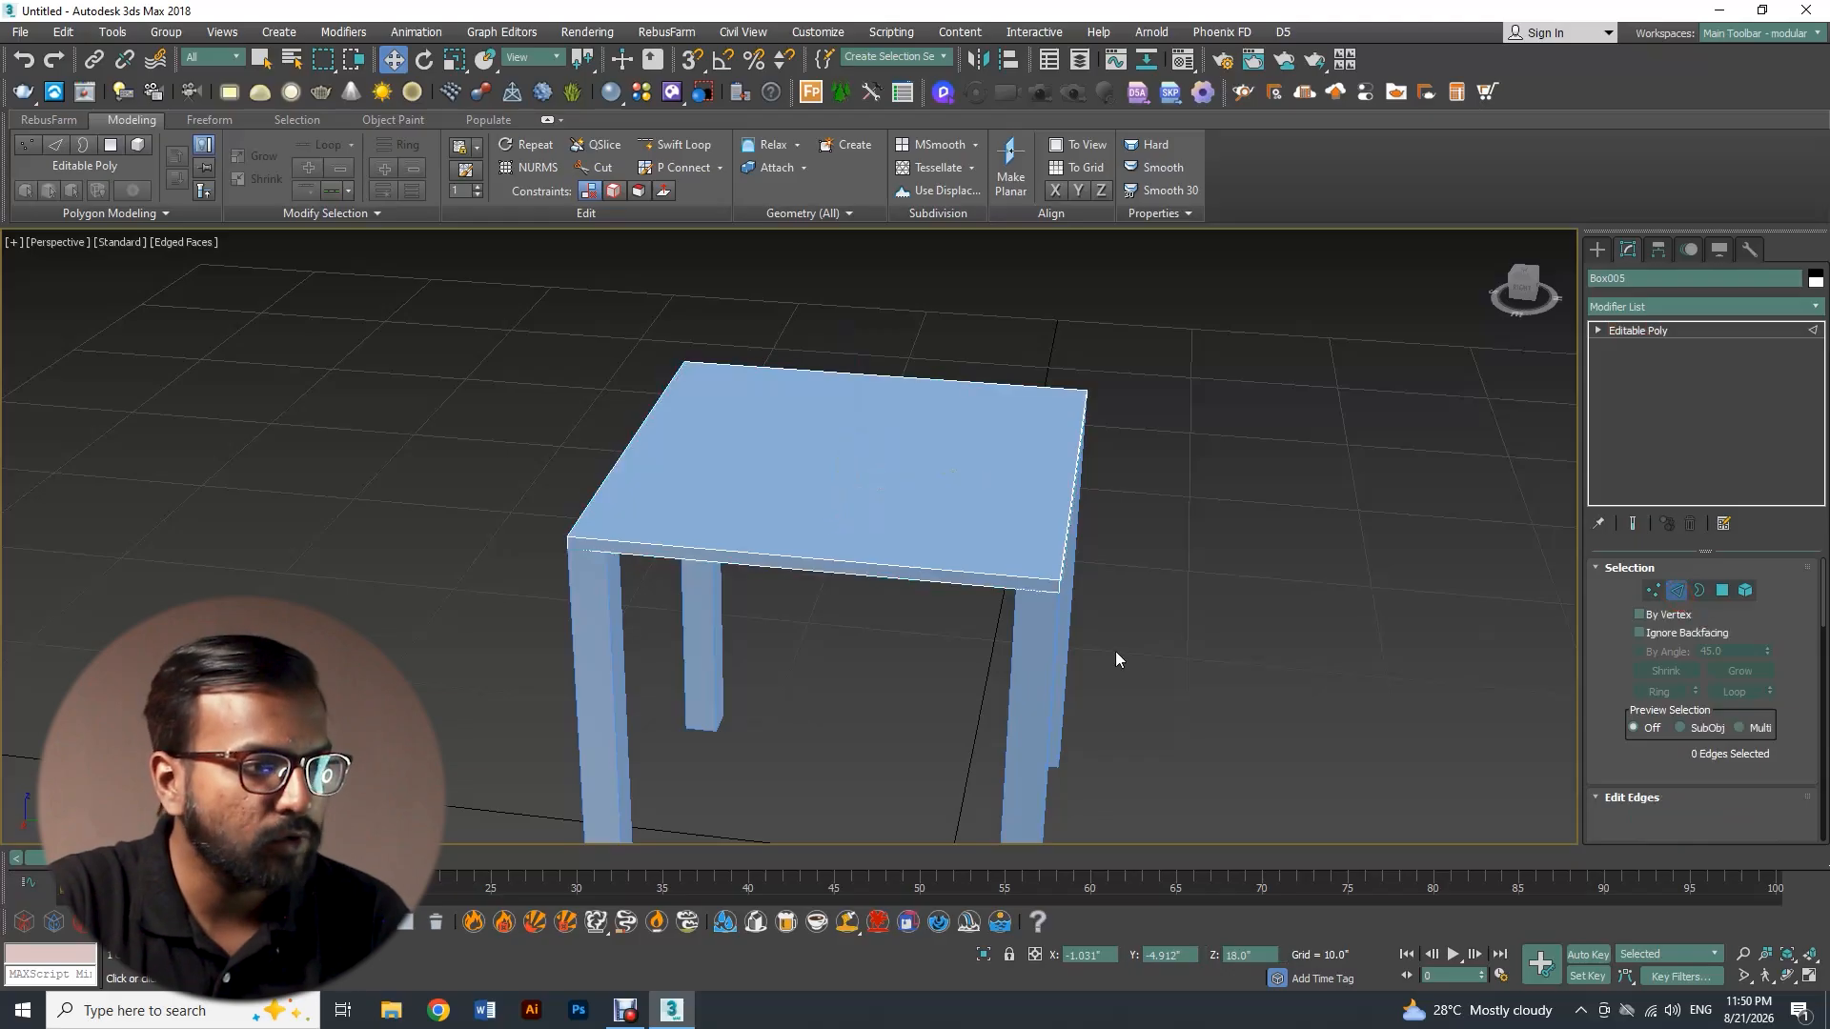
Select the ring of four edges parallel to the front edge of the top and connect them with one edge loop
{"action": "scroll", "coordinate": [953, 575], "scroll_direction": "up", "scroll_amount": 3}
{"action": "left_click", "coordinate": [956, 568]}
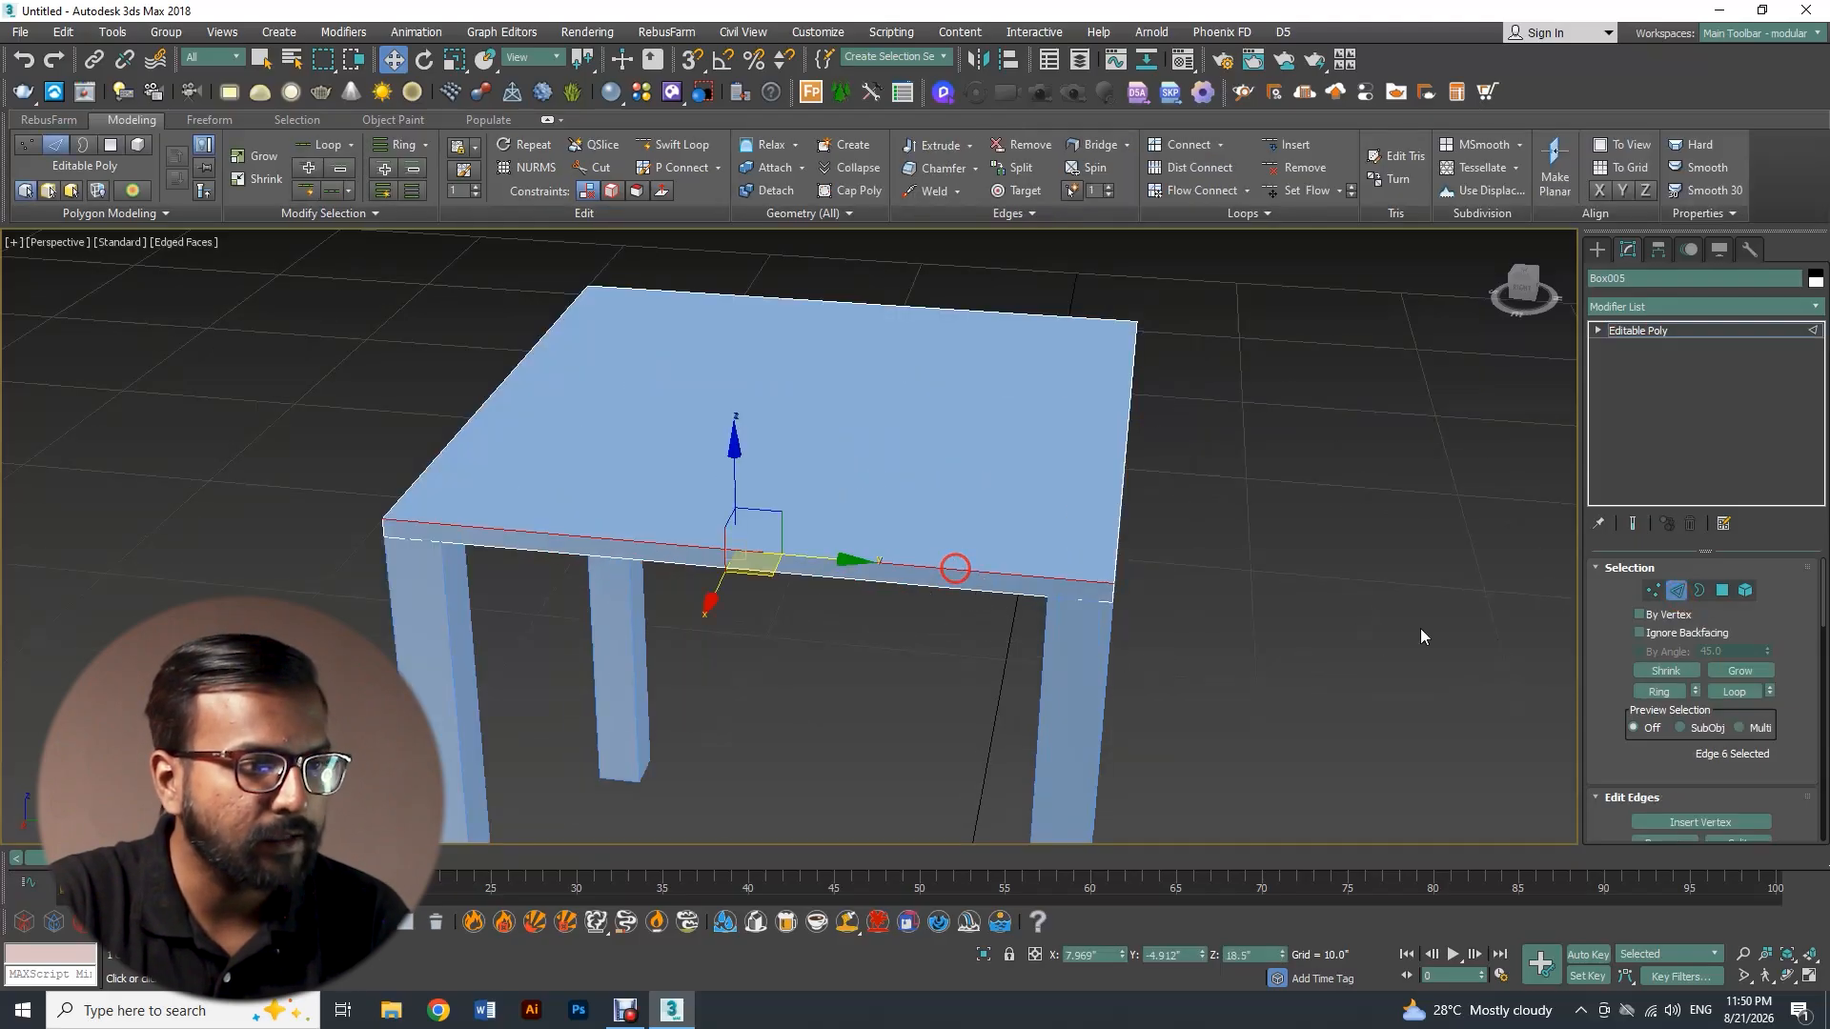
{"action": "left_click", "coordinate": [1657, 691]}
{"action": "right_click", "coordinate": [1037, 528]}
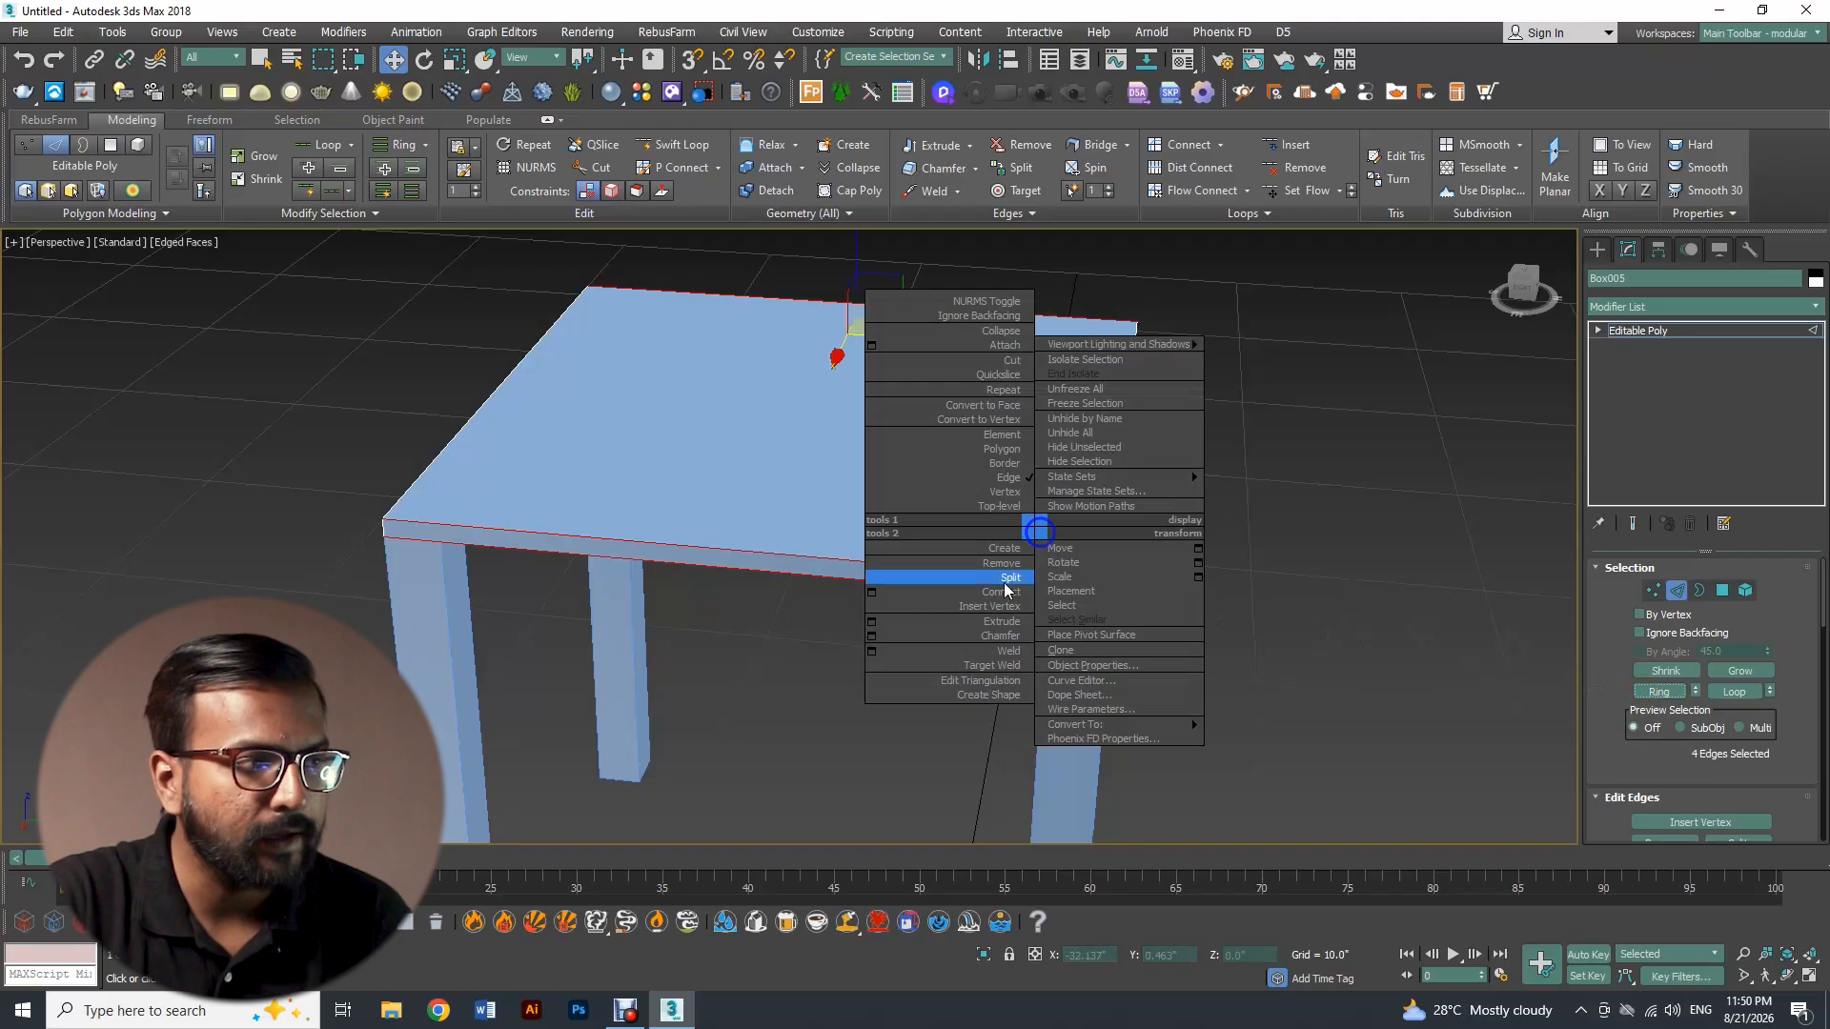
{"action": "left_click", "coordinate": [994, 592]}
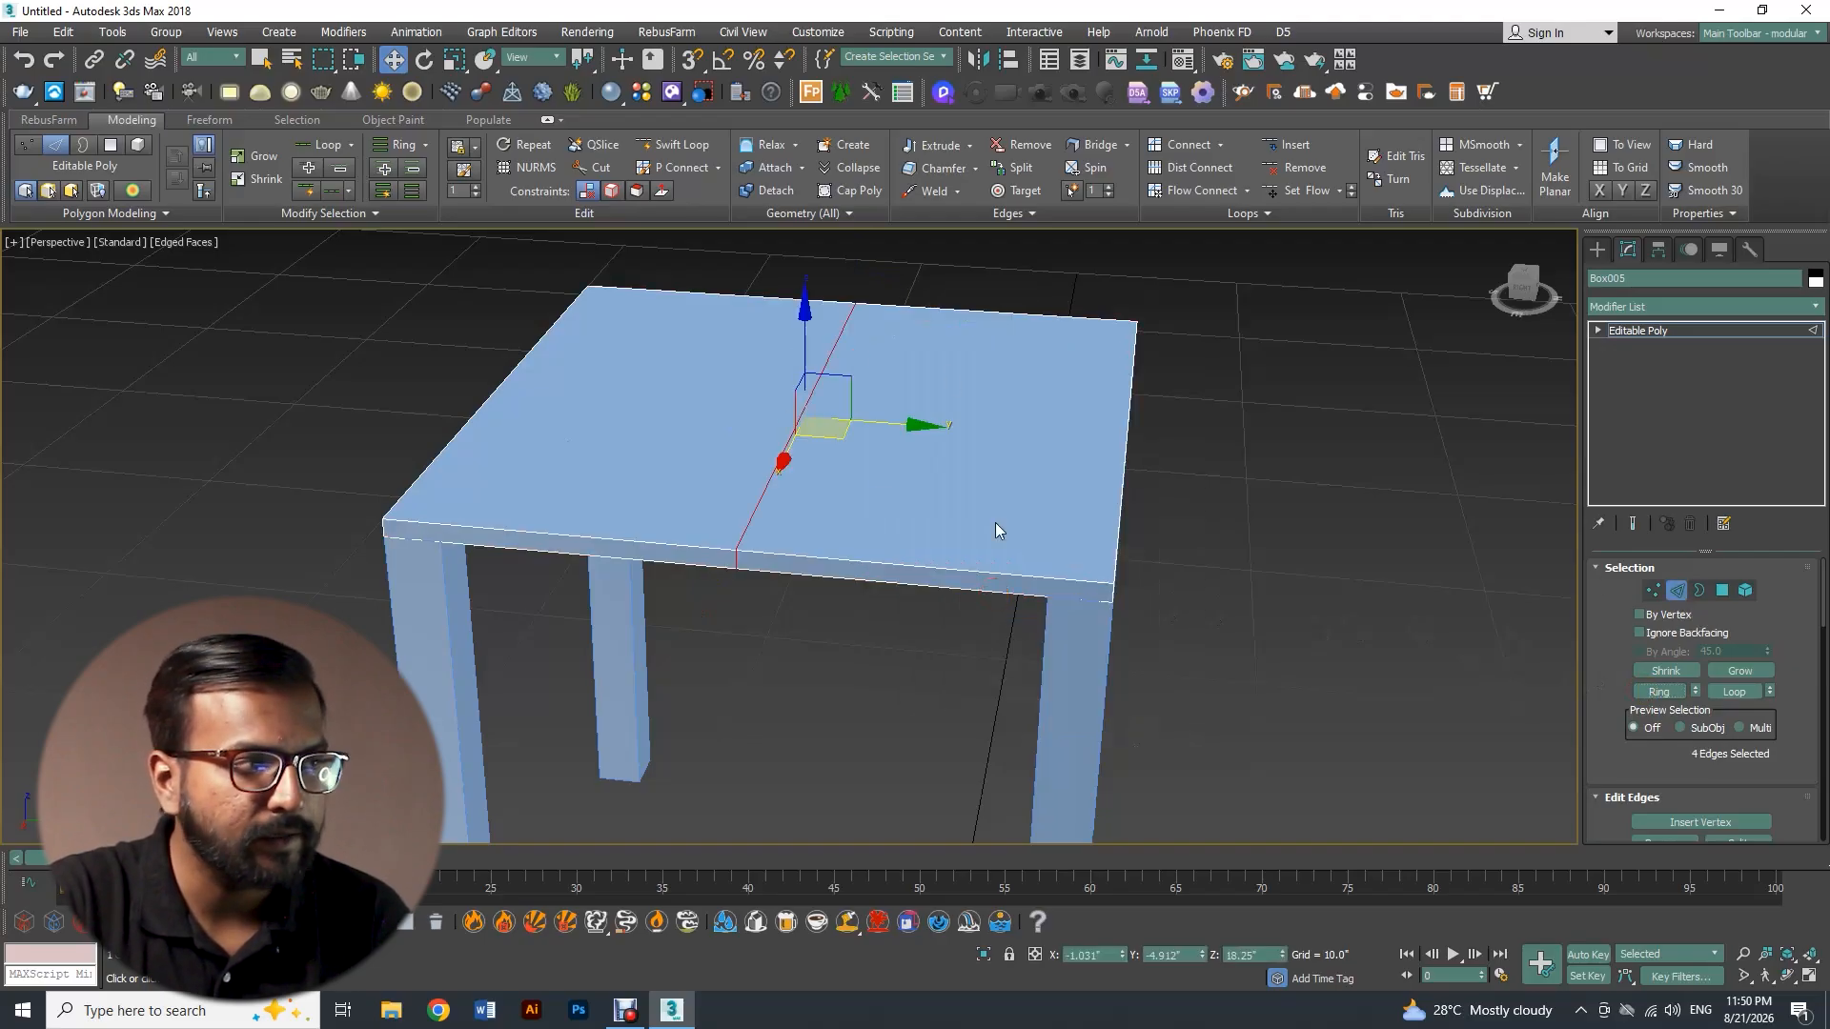
Move the new edge loop along the Y axis to about 2.63 inches, leaving a narrow strip at one side
{"action": "left_click_drag", "start_coordinate": [868, 421], "coordinate": [1138, 466]}
{"action": "scroll", "coordinate": [1106, 490], "scroll_direction": "down", "scroll_amount": 3}
{"action": "middle_click_drag", "start_coordinate": [968, 486], "coordinate": [968, 529], "text": "alt"}
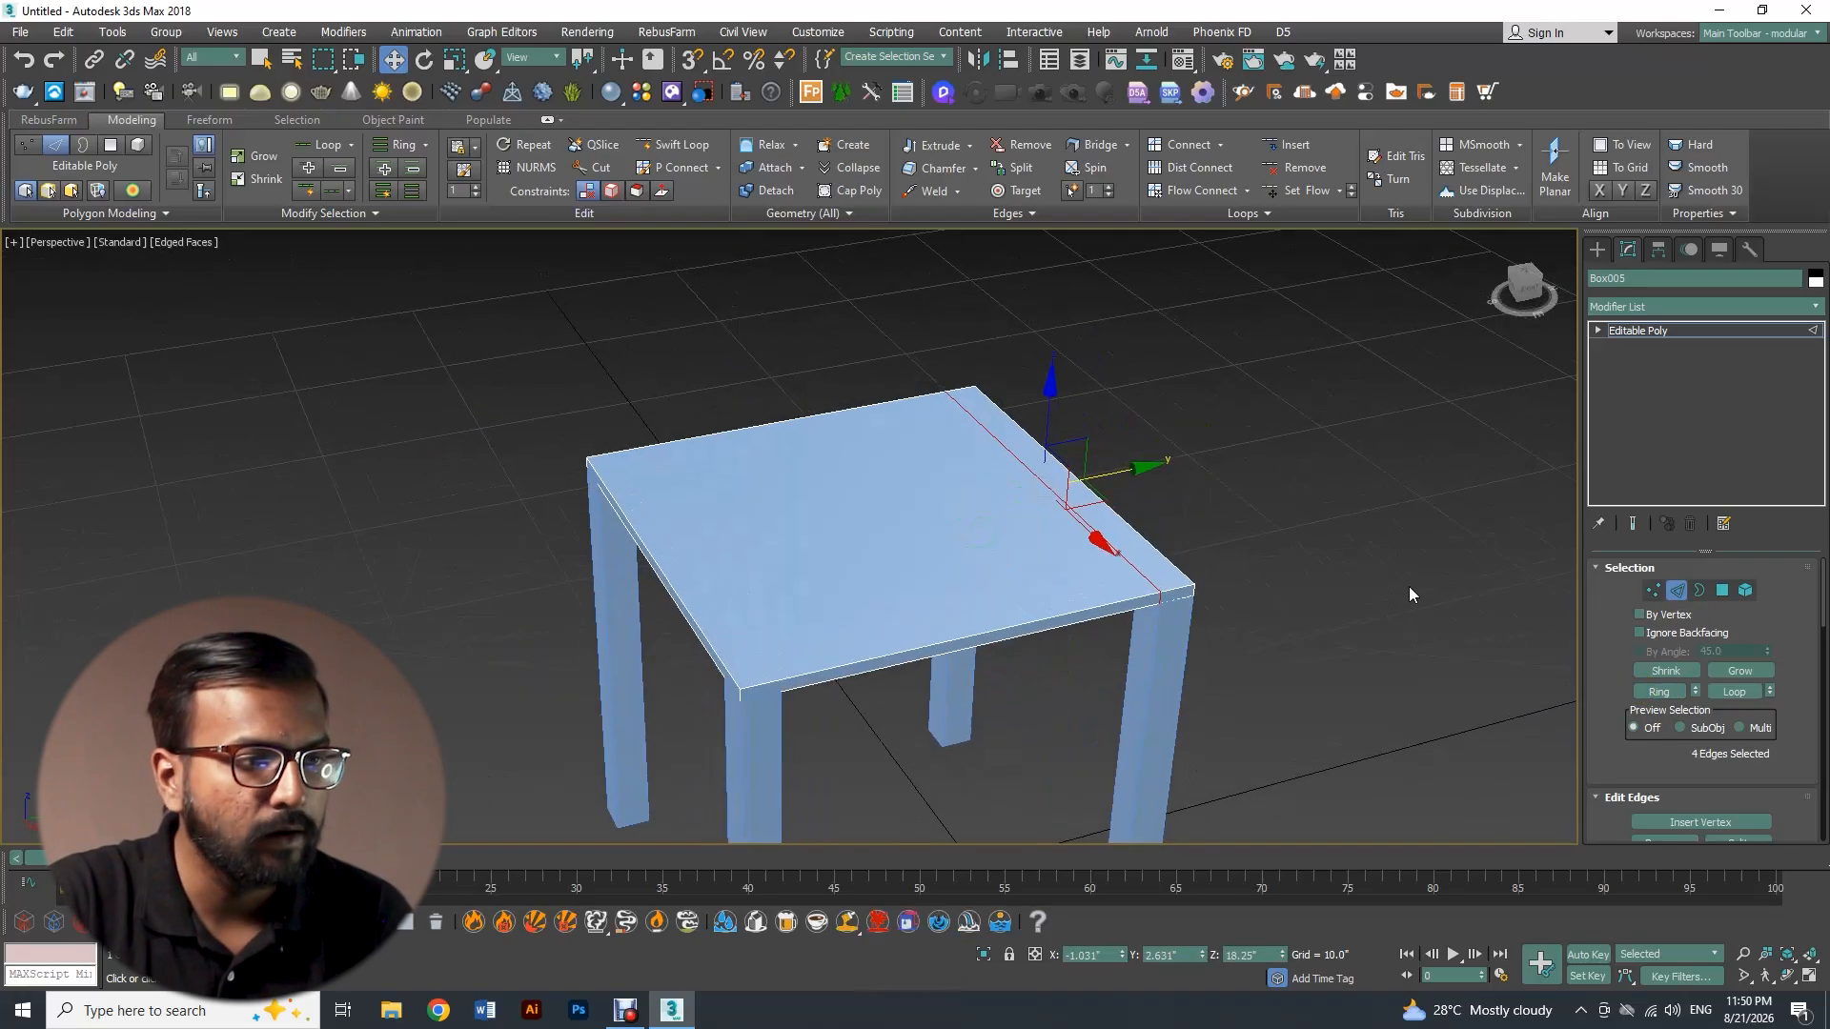
Switch to polygon sub-object editing, select the narrow strip on the upper face, and bring up the polygon editing commands
{"action": "left_click", "coordinate": [1723, 591]}
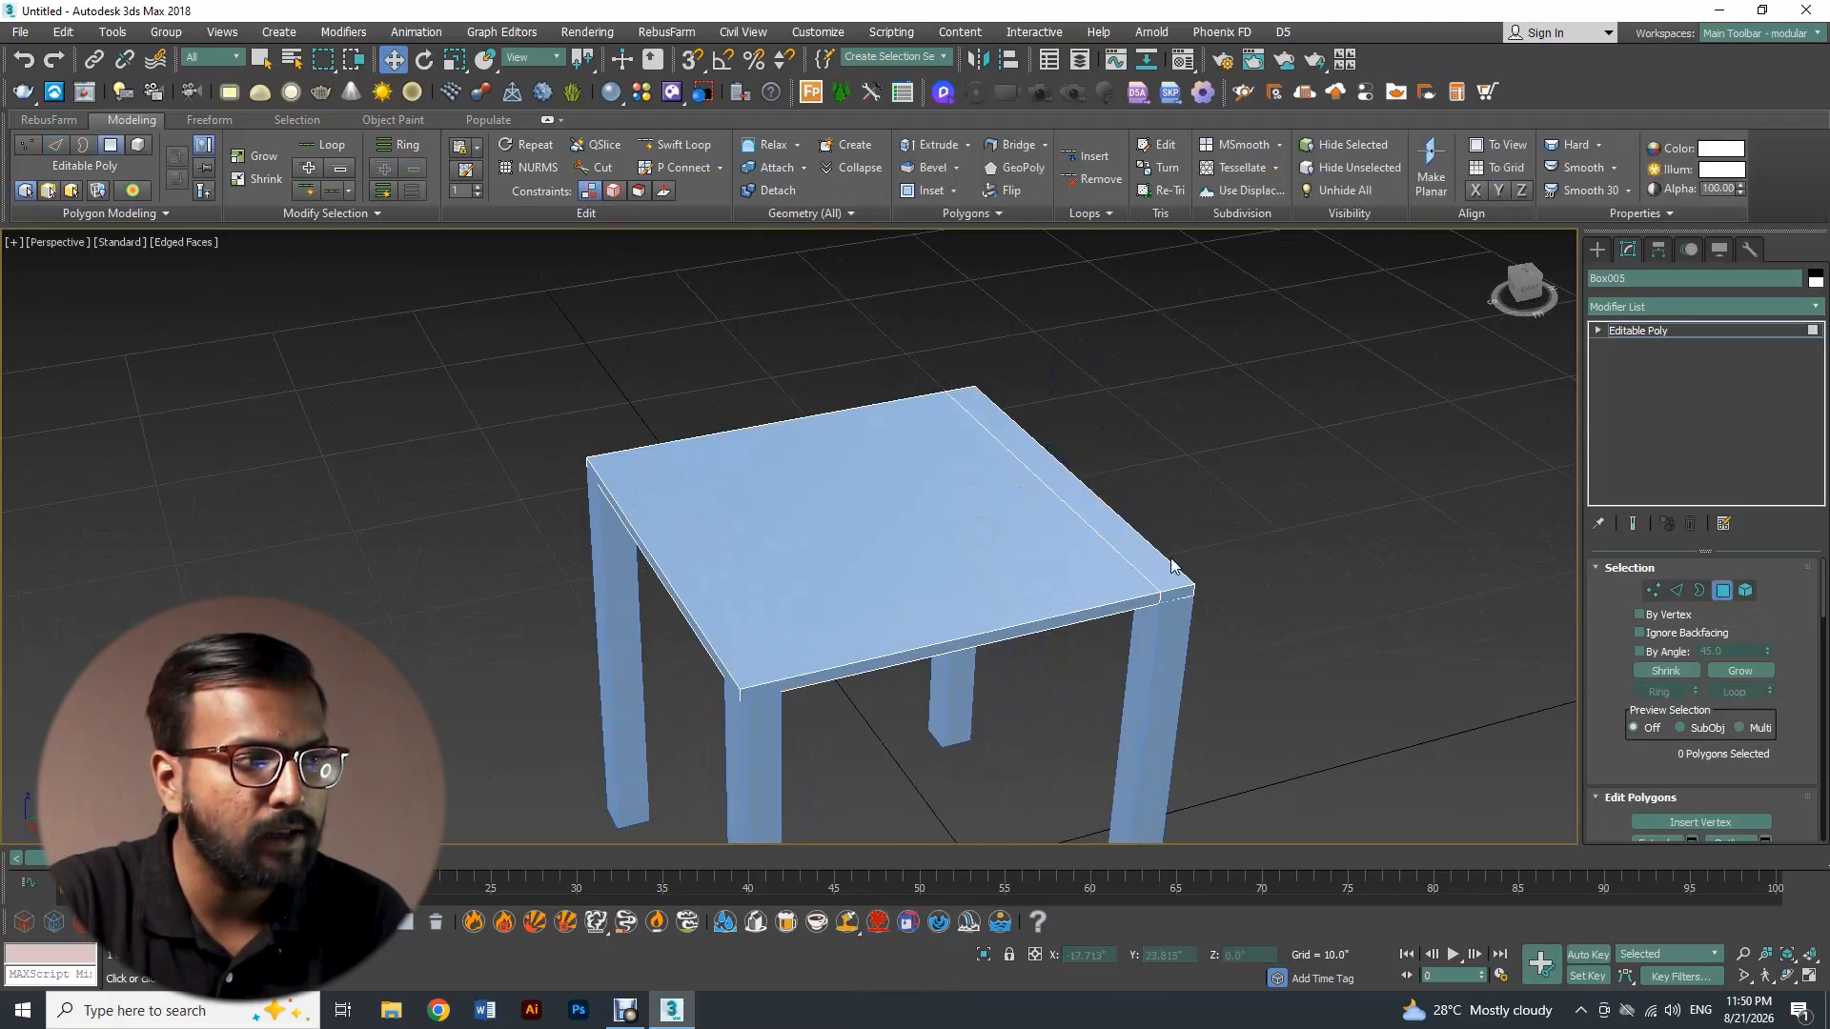
{"action": "left_click", "coordinate": [1122, 536]}
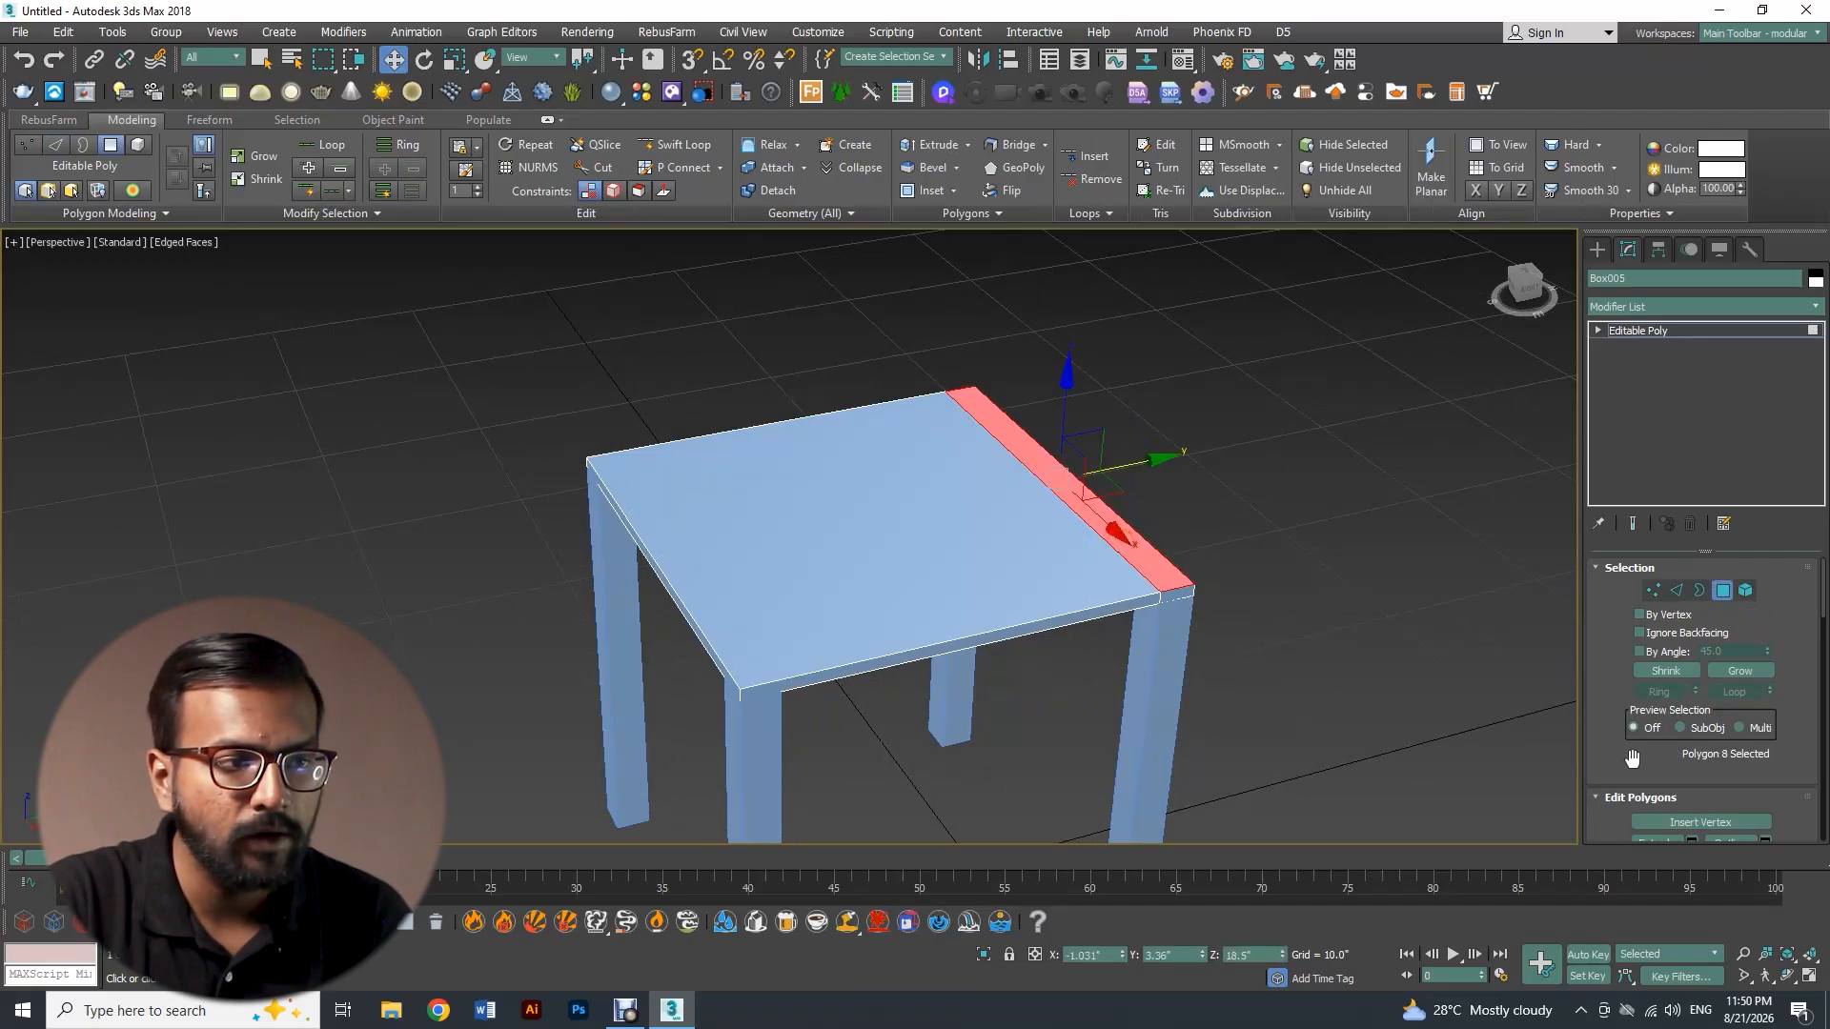
{"action": "left_click_drag", "start_coordinate": [1652, 762], "coordinate": [1658, 593]}
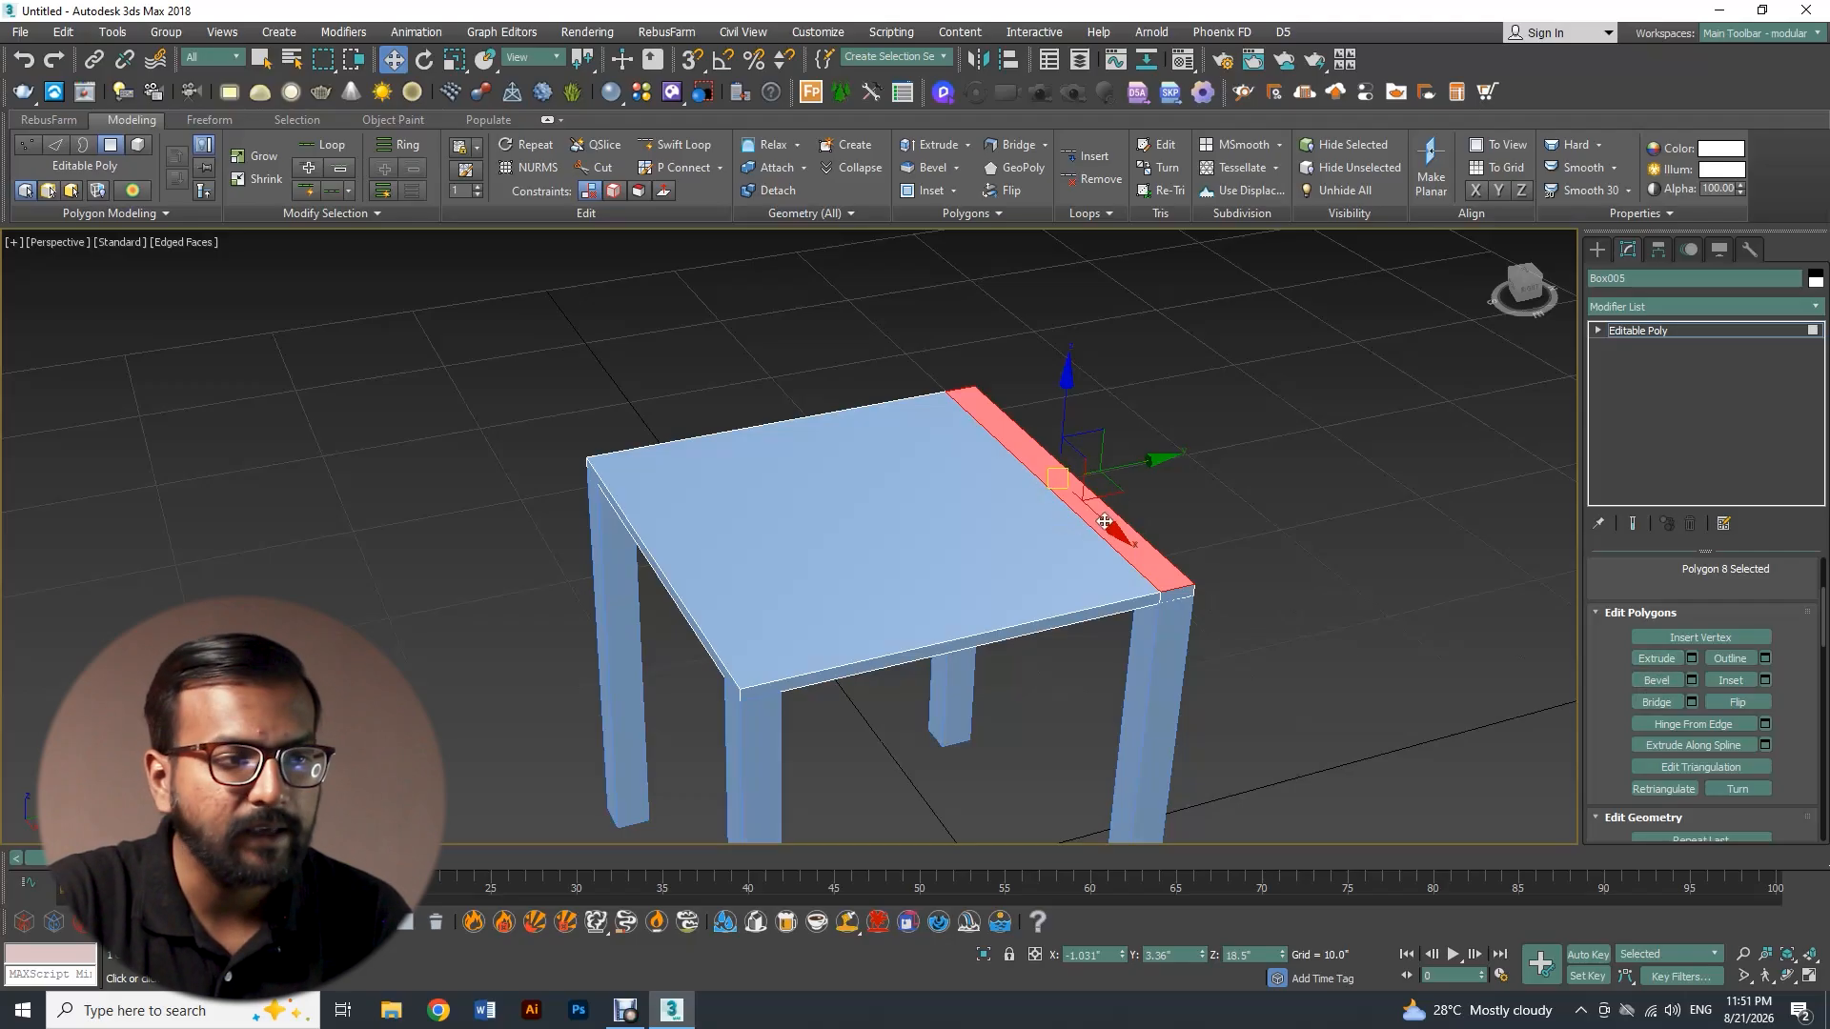
Try a freehand extrusion of the selected strip upward by about 7.6 inches, and undo it
{"action": "left_click", "coordinate": [1655, 660]}
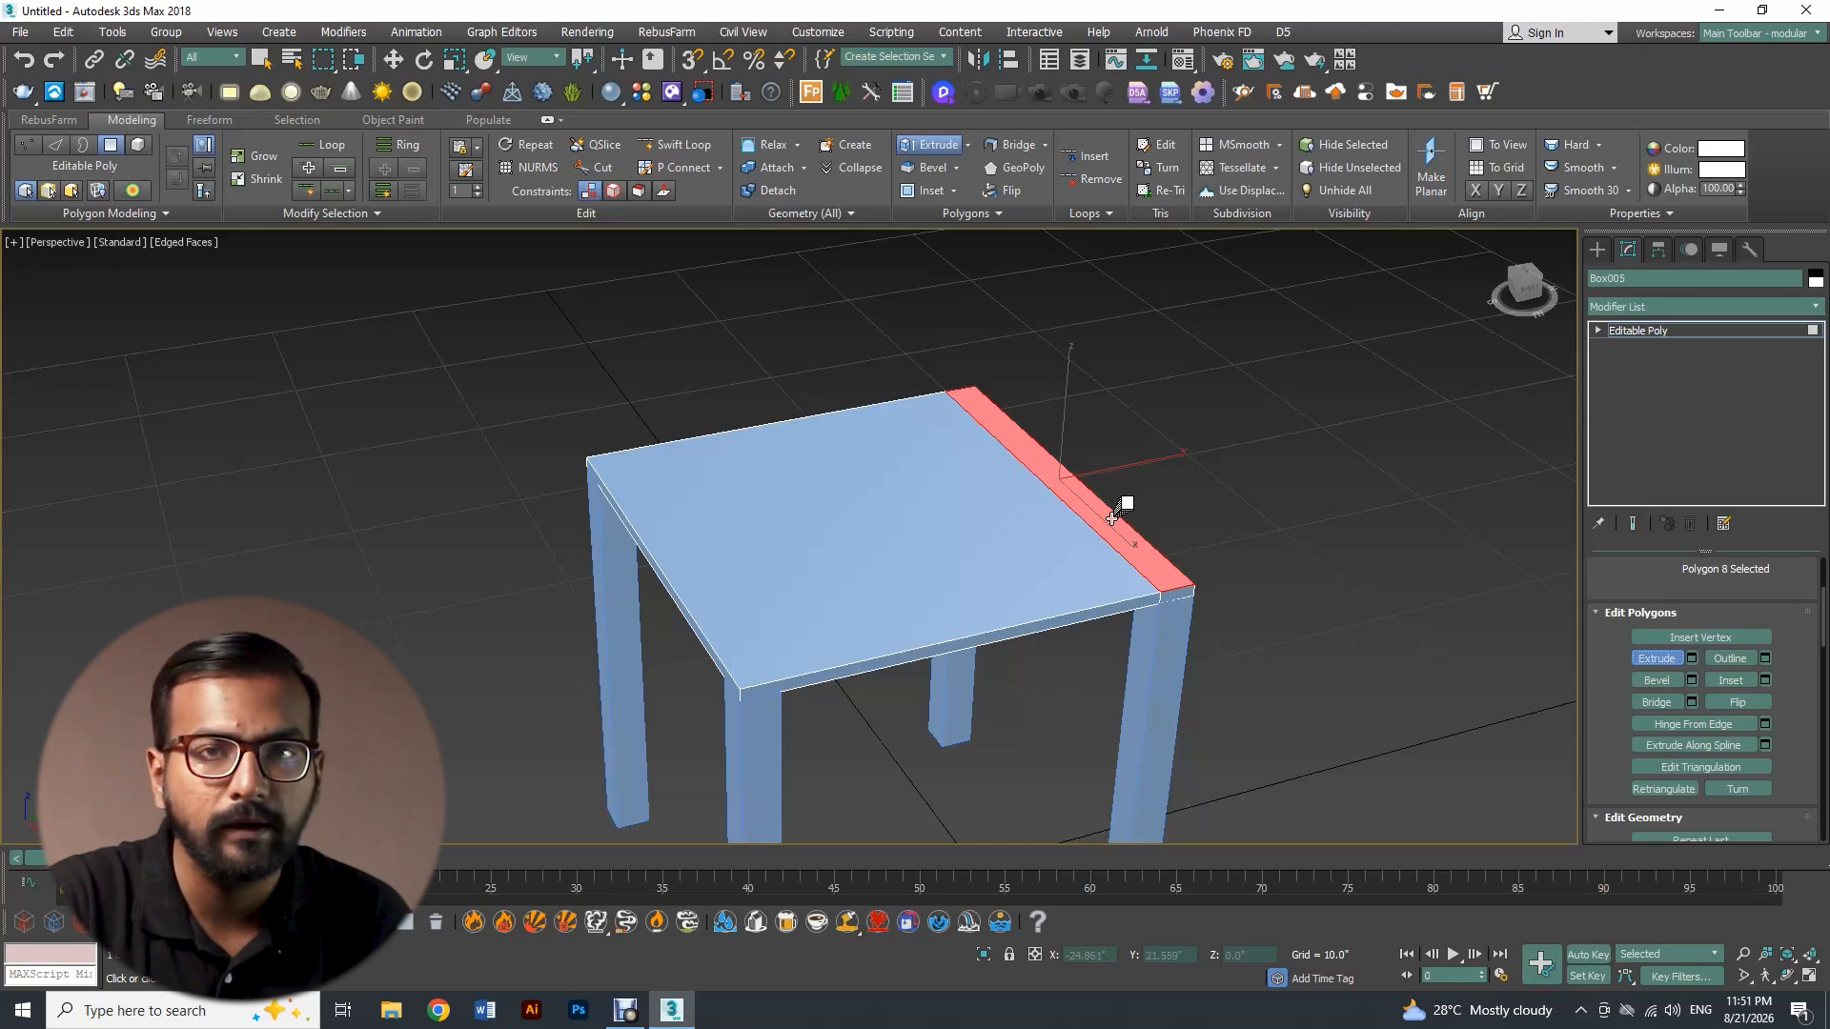
{"action": "left_click_drag", "start_coordinate": [1111, 518], "coordinate": [1113, 458]}
{"action": "mouse_move", "coordinate": [1115, 455]}
{"action": "middle_mouse_down", "text": "alt"}
{"action": "mouse_move", "coordinate": [1149, 453]}
{"action": "mouse_move", "coordinate": [1105, 443]}
{"action": "middle_mouse_up", "text": "alt"}
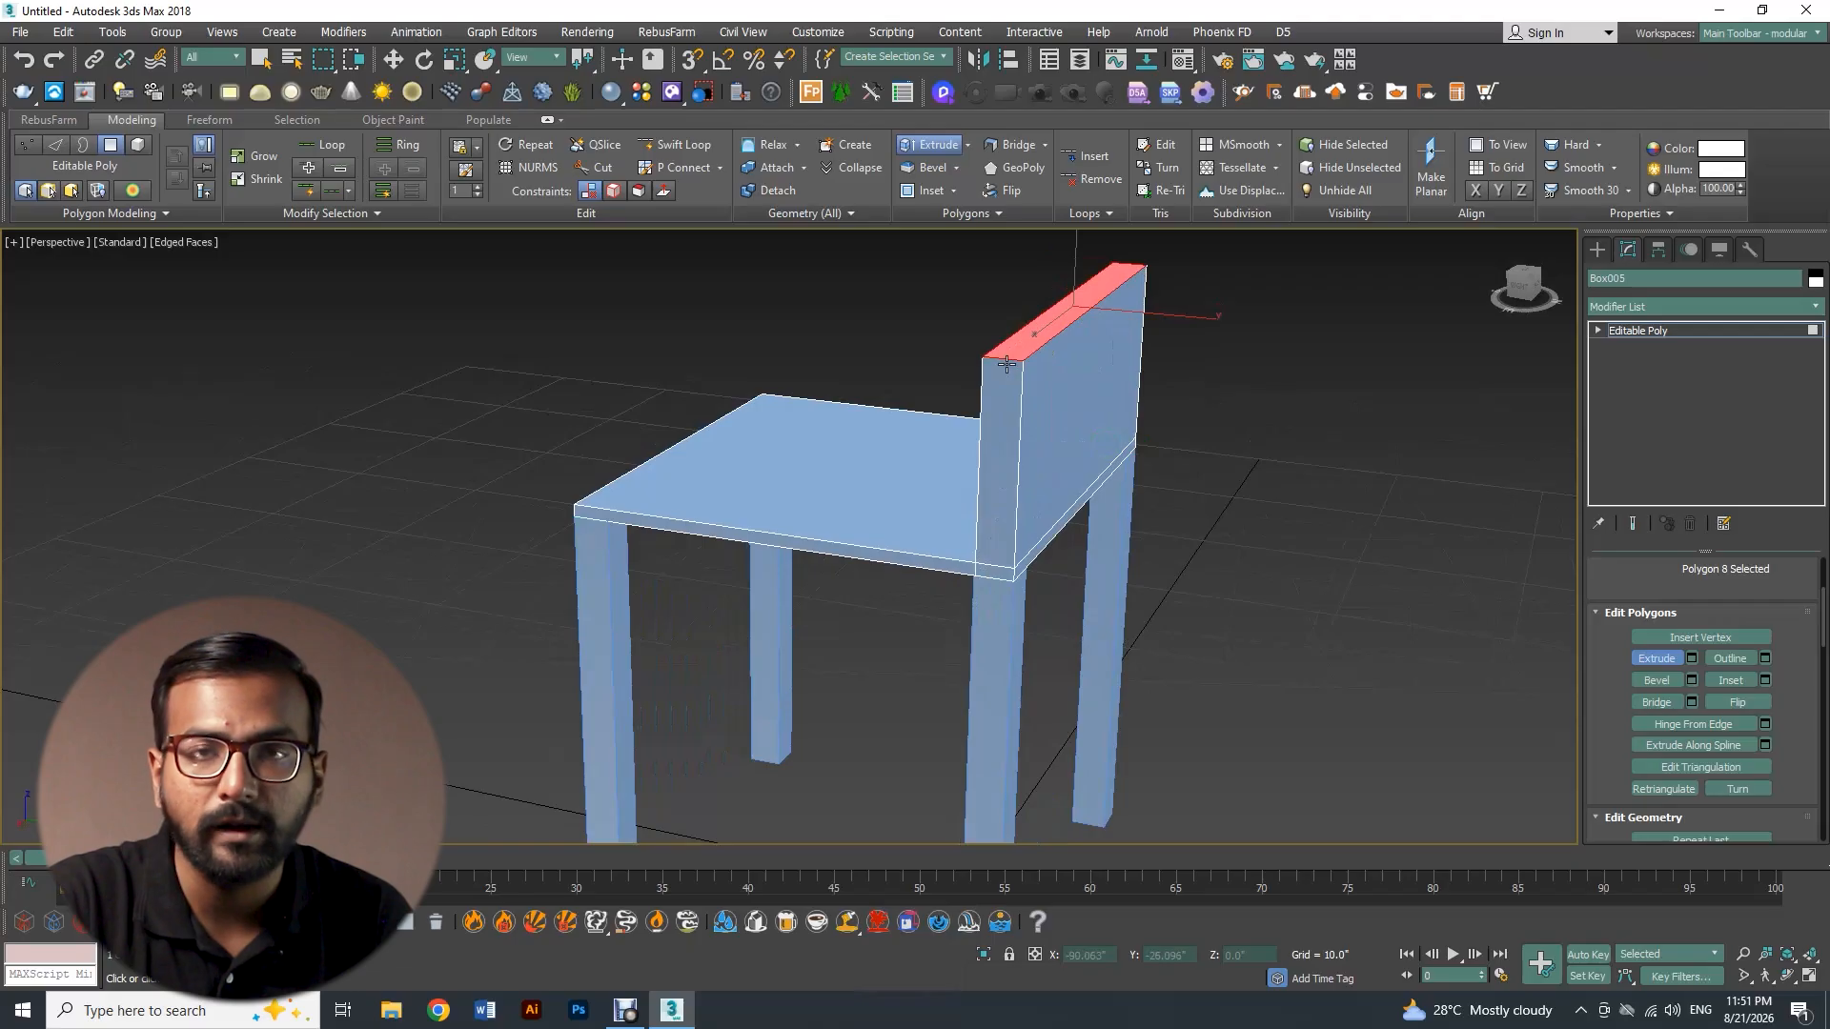
{"action": "middle_click_drag", "start_coordinate": [1006, 364], "coordinate": [995, 451], "text": "alt"}
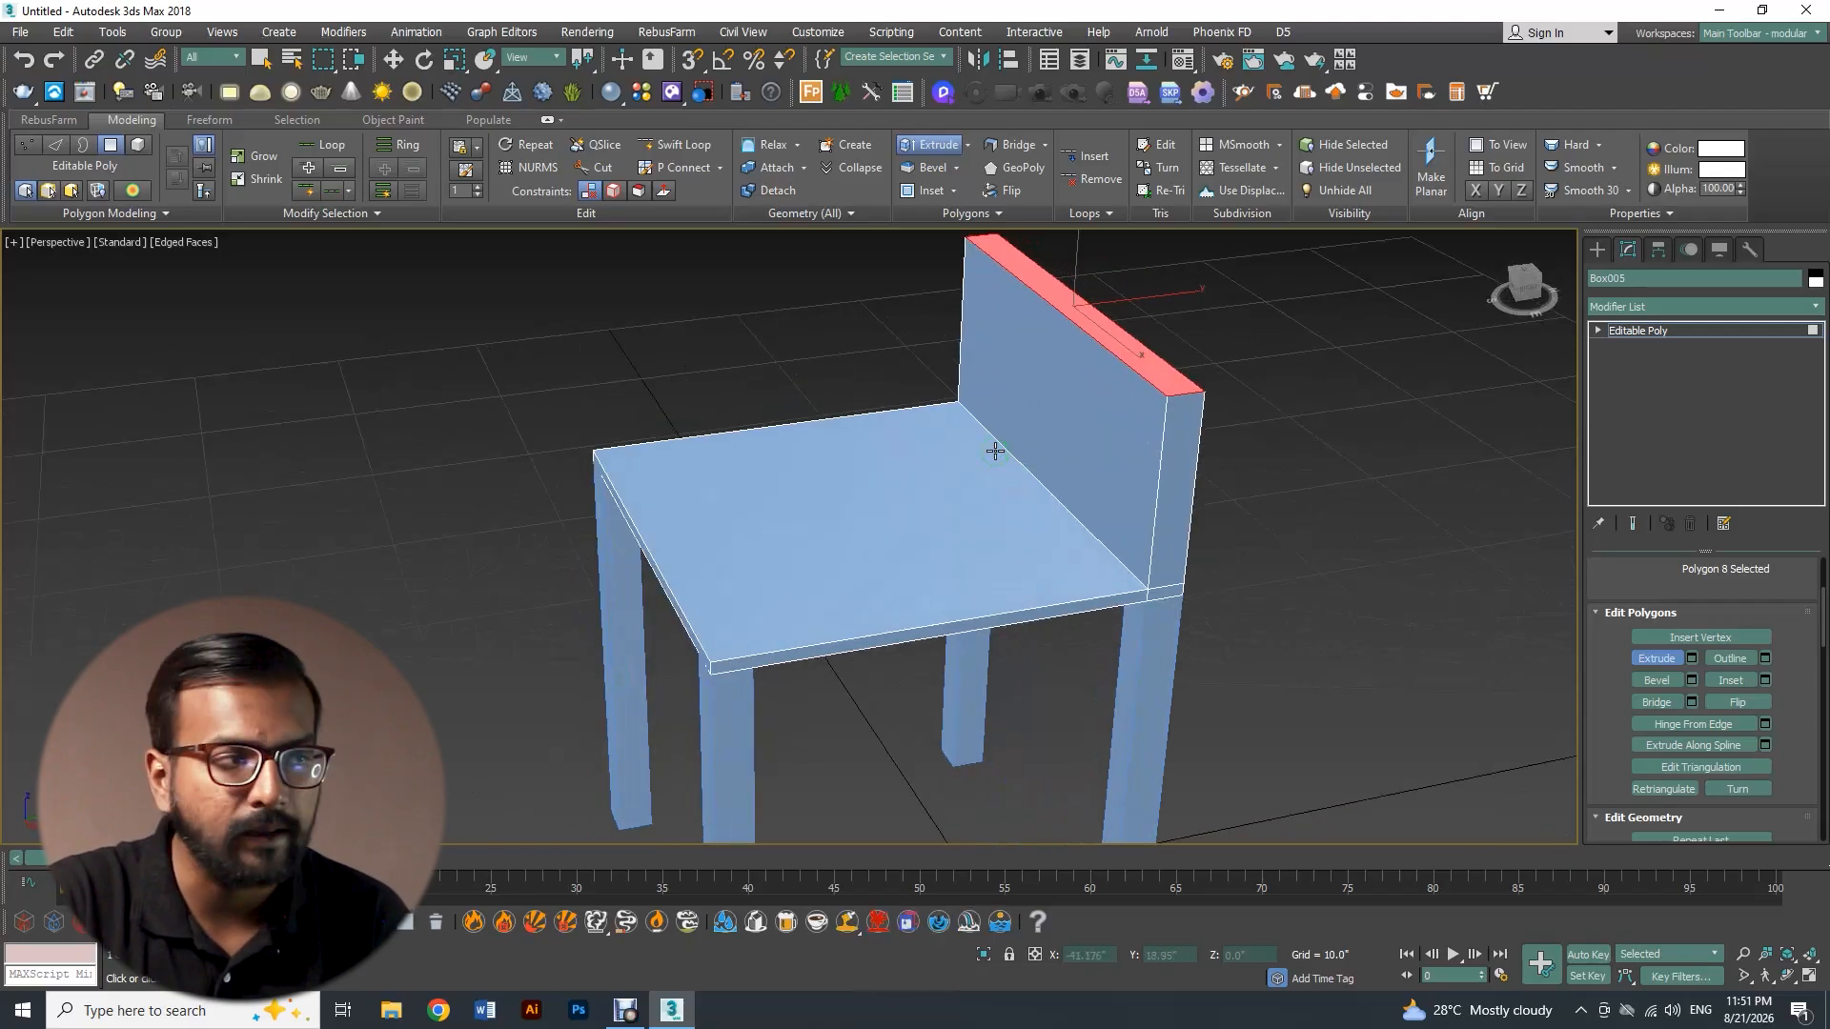
{"action": "key", "text": "ctrl+z"}
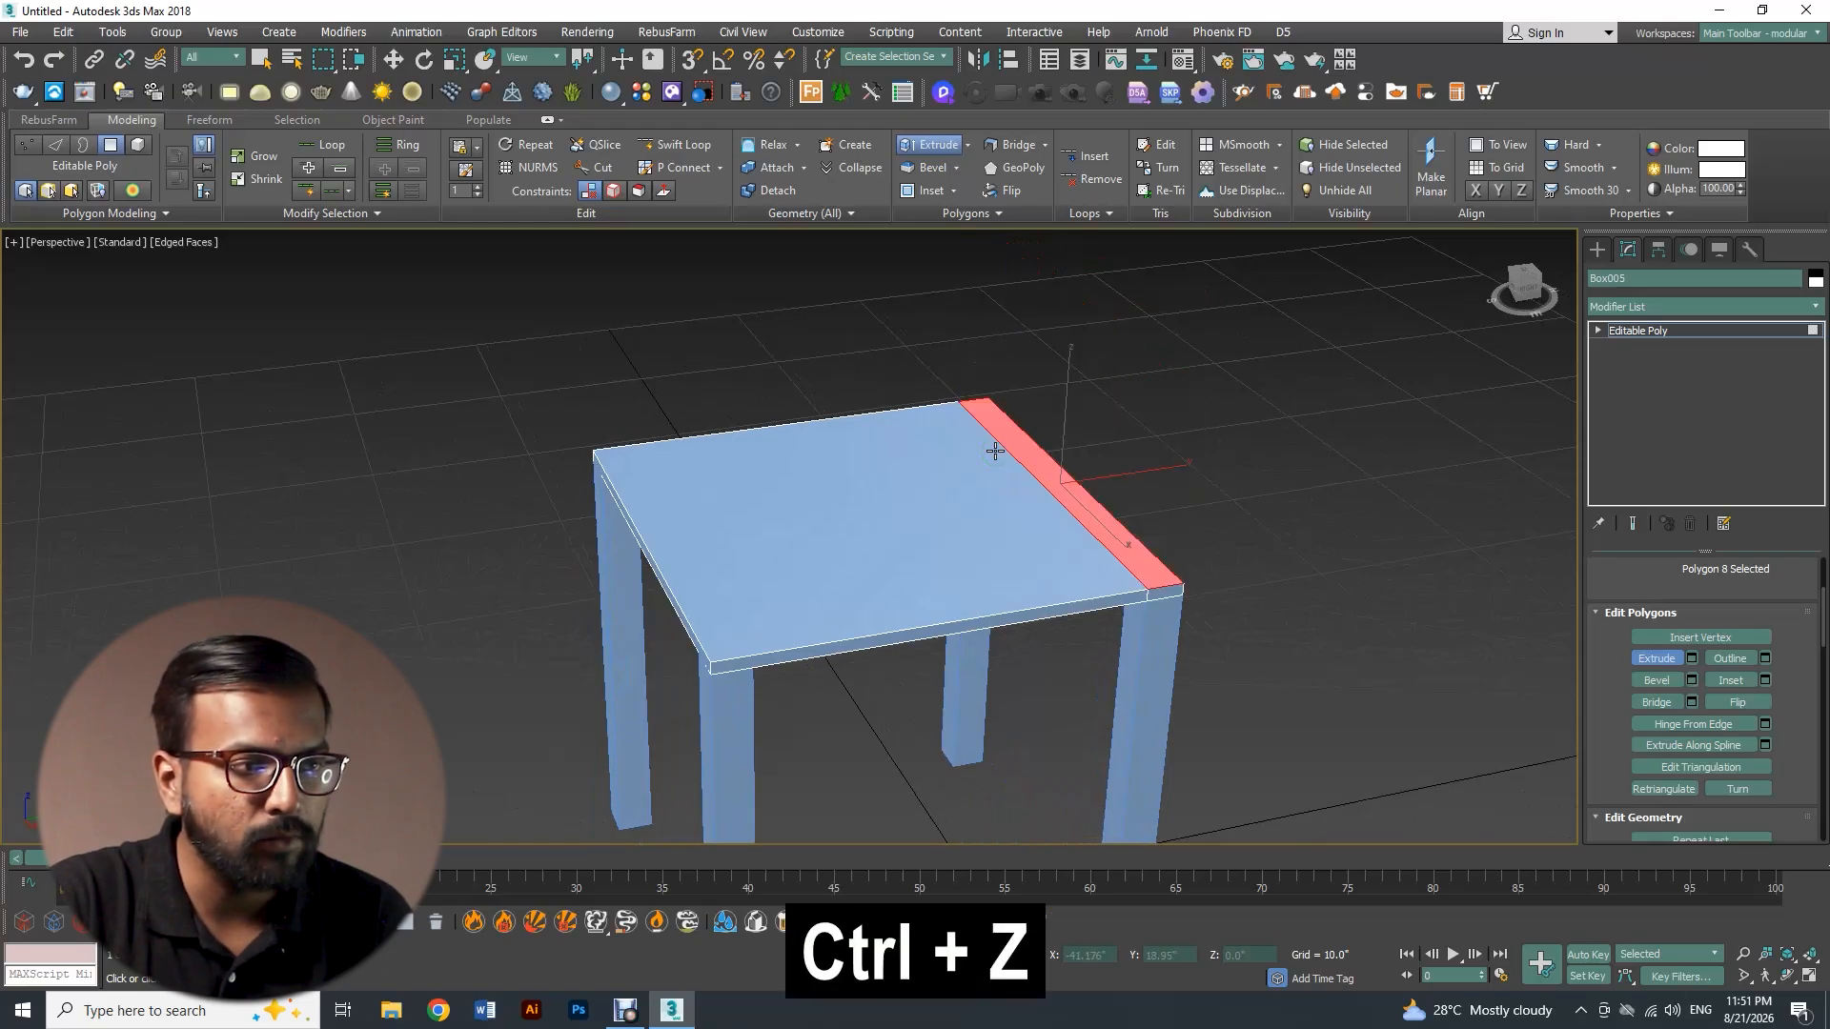
{"action": "left_click", "coordinate": [1649, 659]}
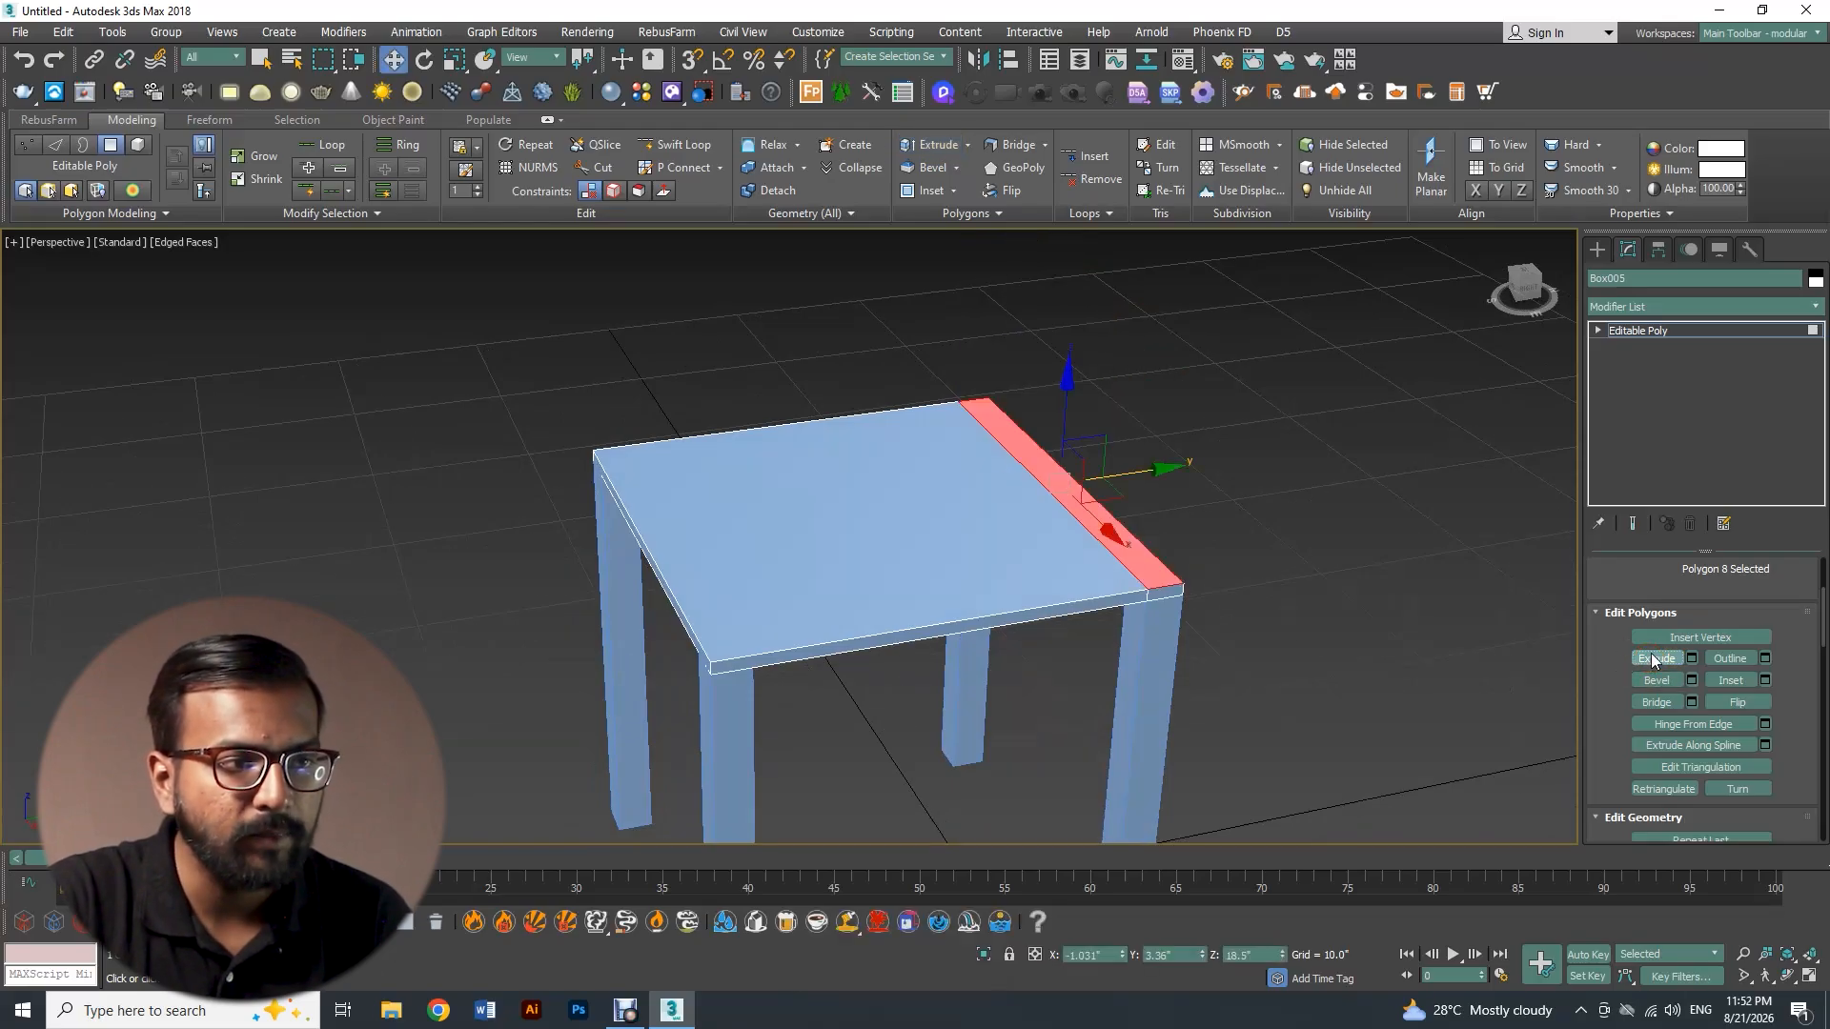
Extrude the selected strip on the seat upward by 18 inches, using the Group extrusion type, to form the backrest
{"action": "left_click", "coordinate": [1693, 659]}
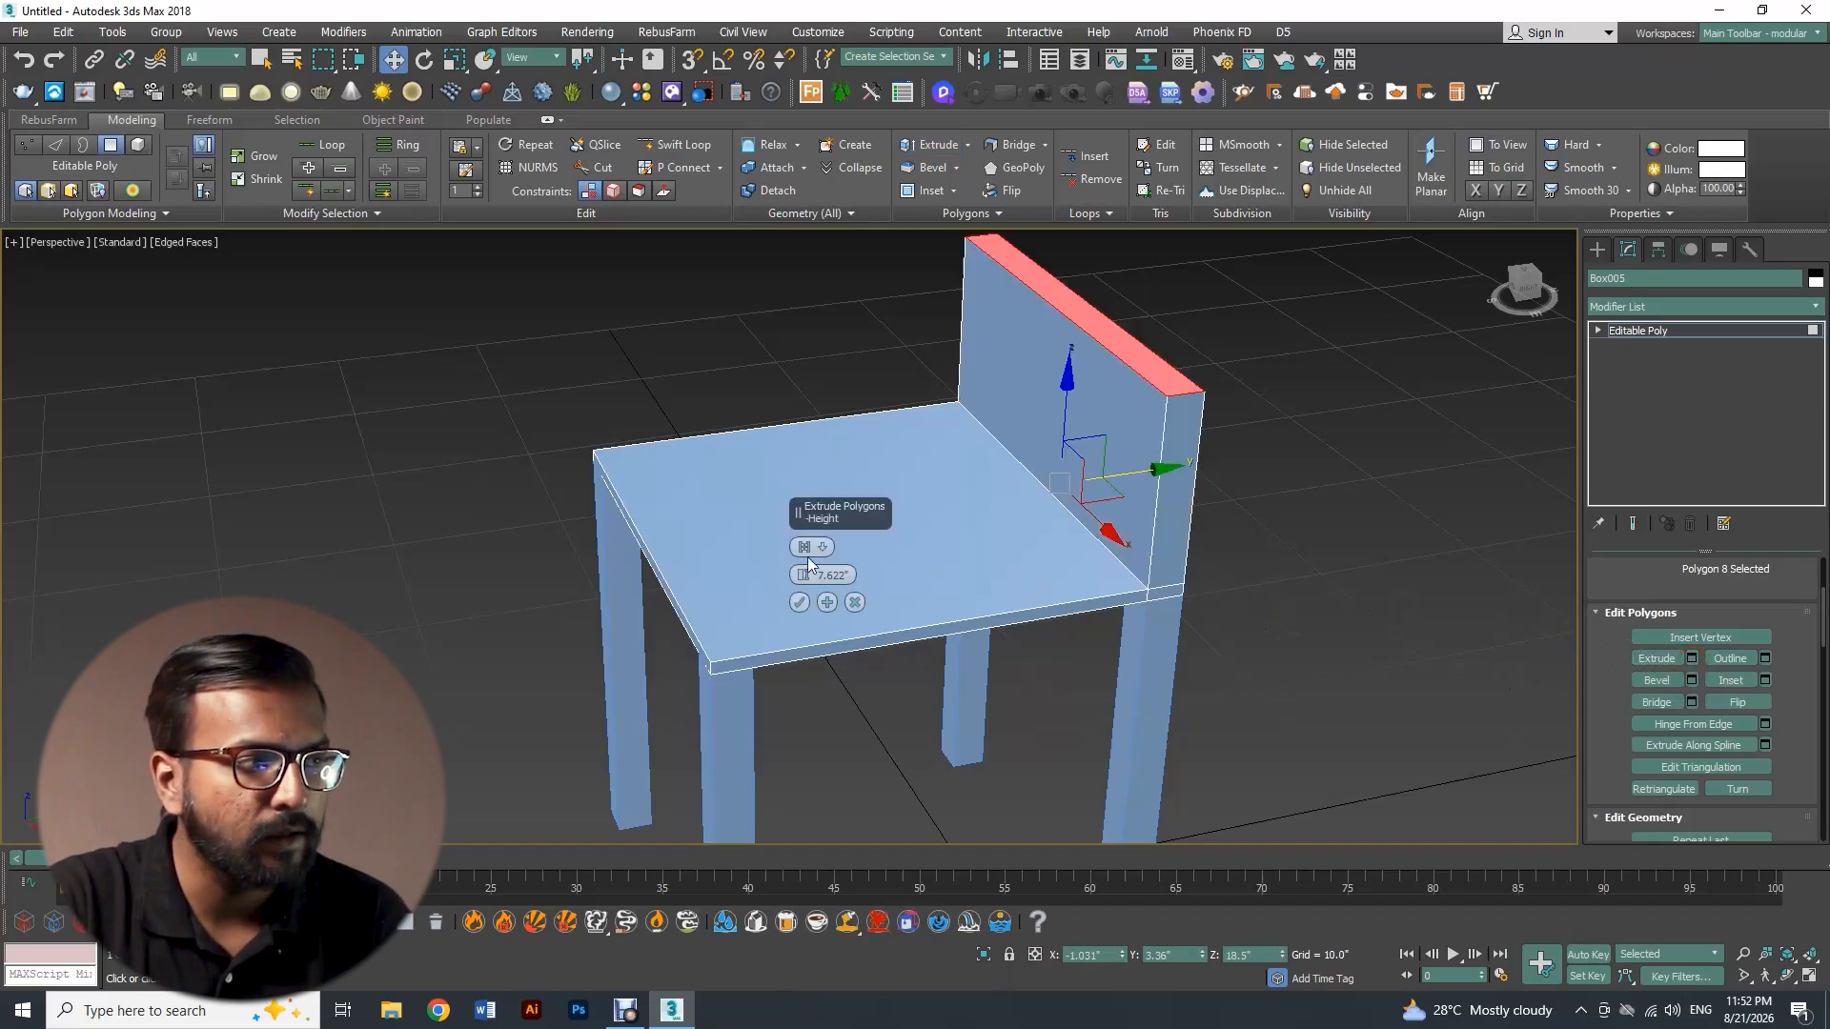
{"action": "left_click", "coordinate": [822, 548]}
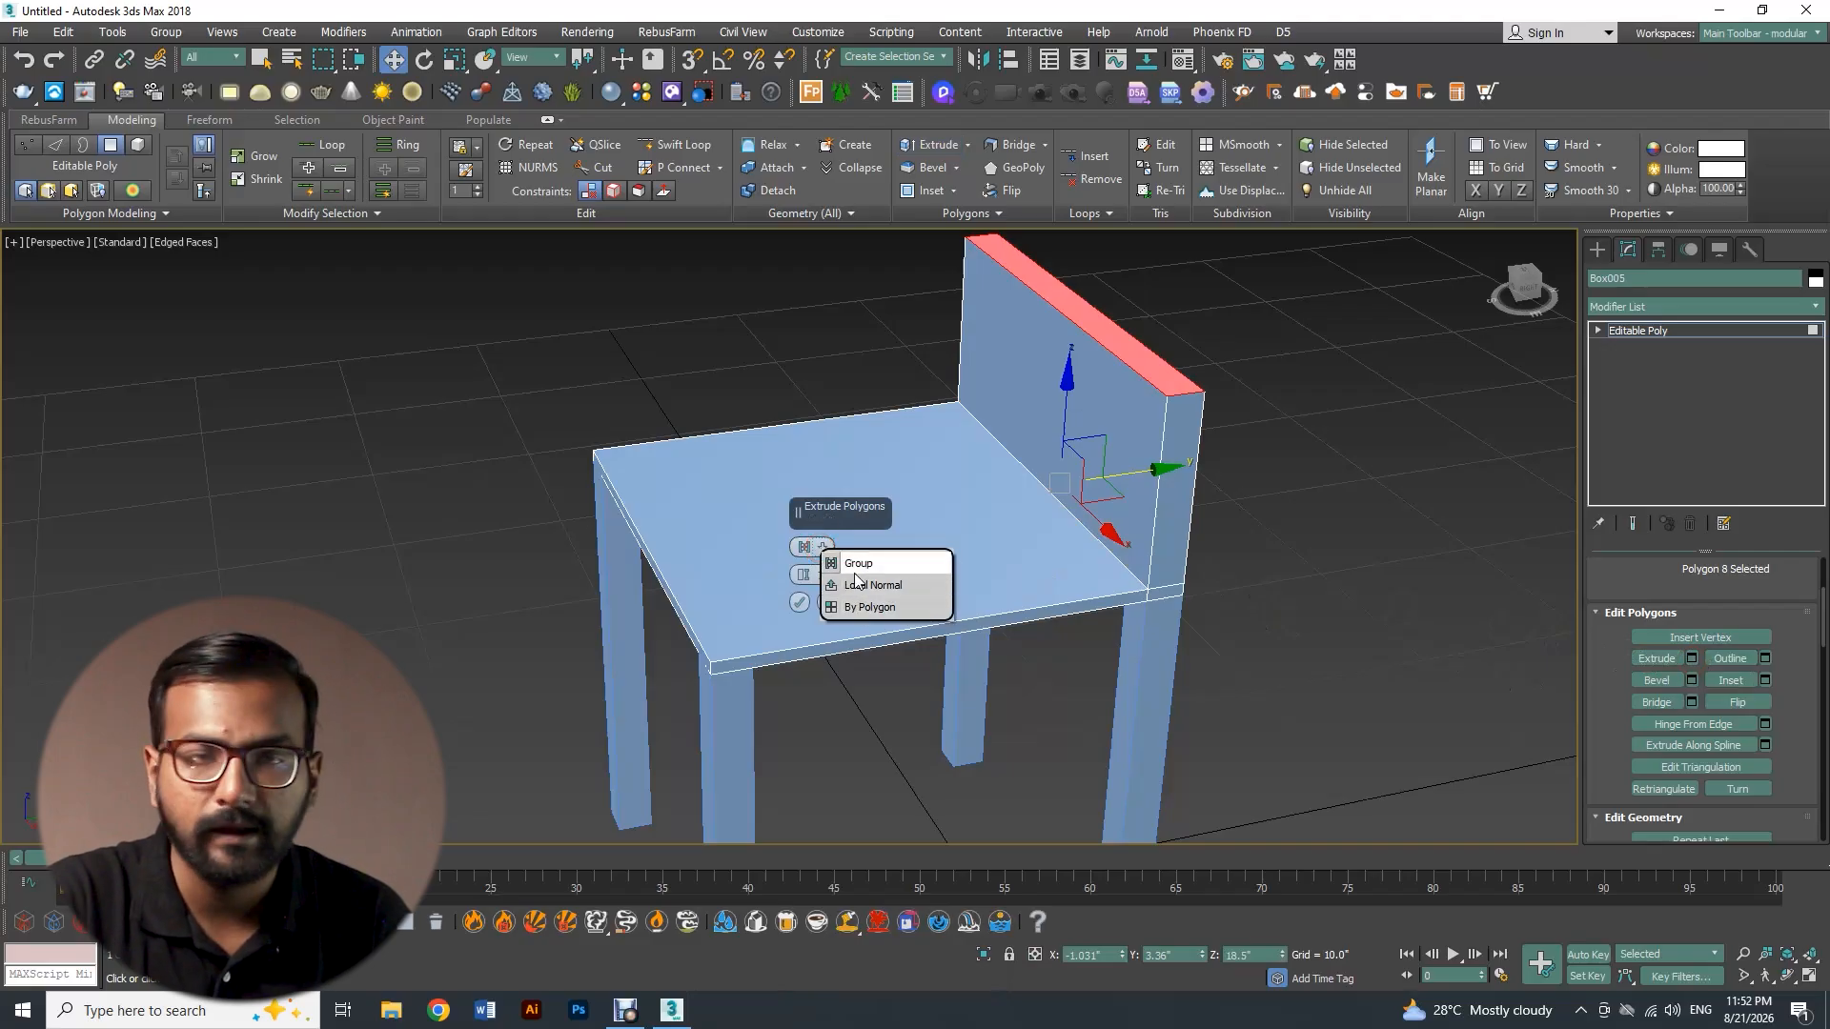
{"action": "left_click", "coordinate": [857, 564]}
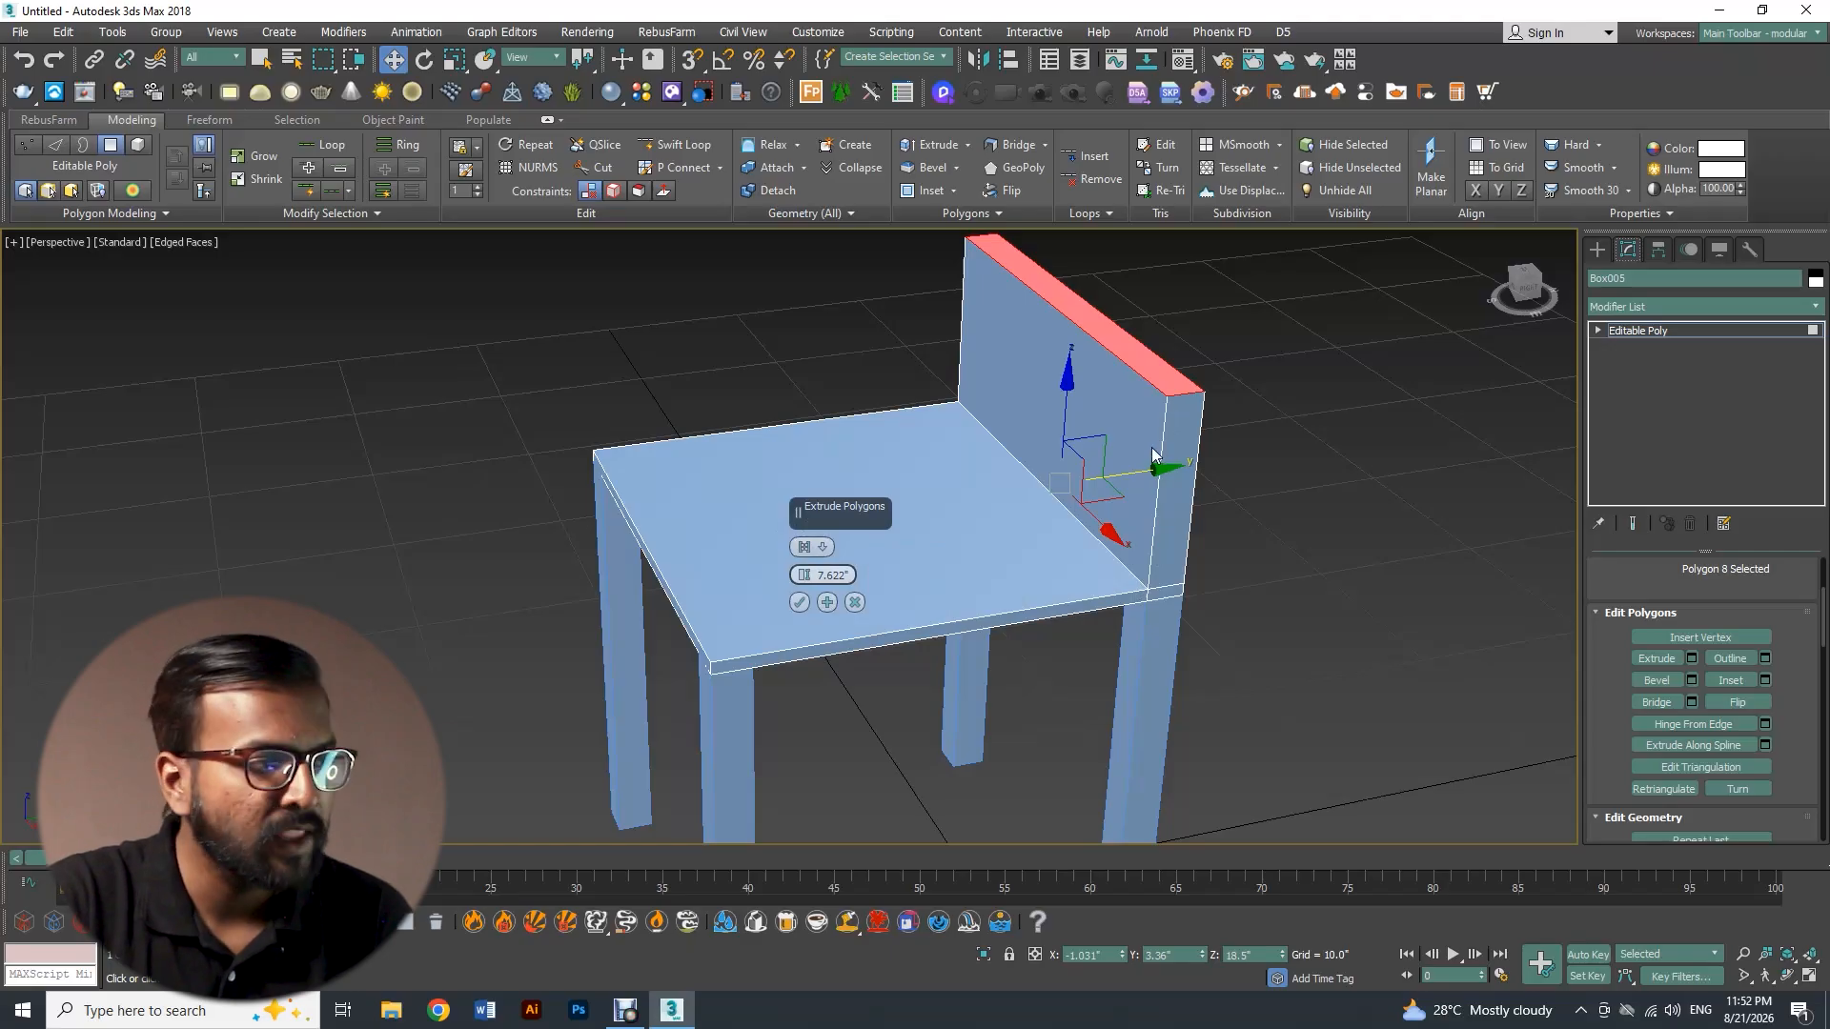
{"action": "double_click", "coordinate": [850, 574]}
{"action": "type", "text": "18"}
{"action": "key", "text": "Return"}
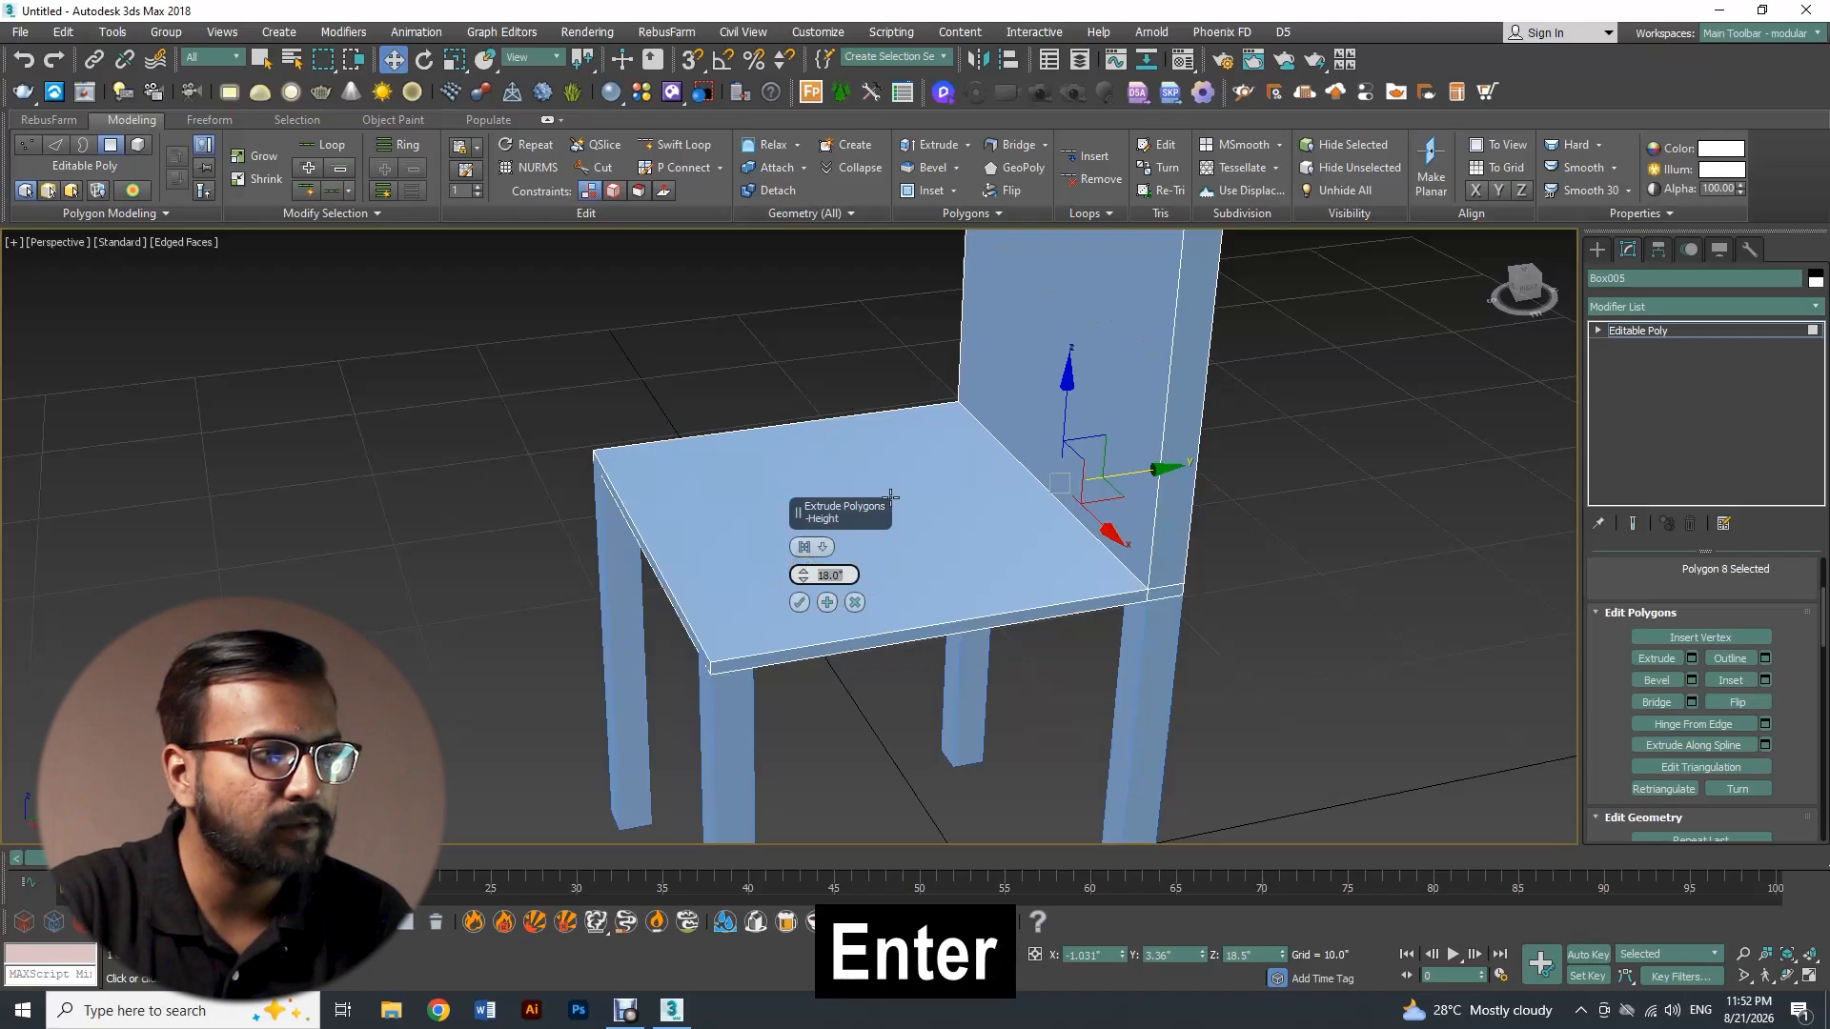
{"action": "scroll", "coordinate": [1095, 581], "scroll_direction": "down", "scroll_amount": 5}
{"action": "middle_click_drag", "start_coordinate": [1033, 584], "coordinate": [1042, 575], "text": "alt"}
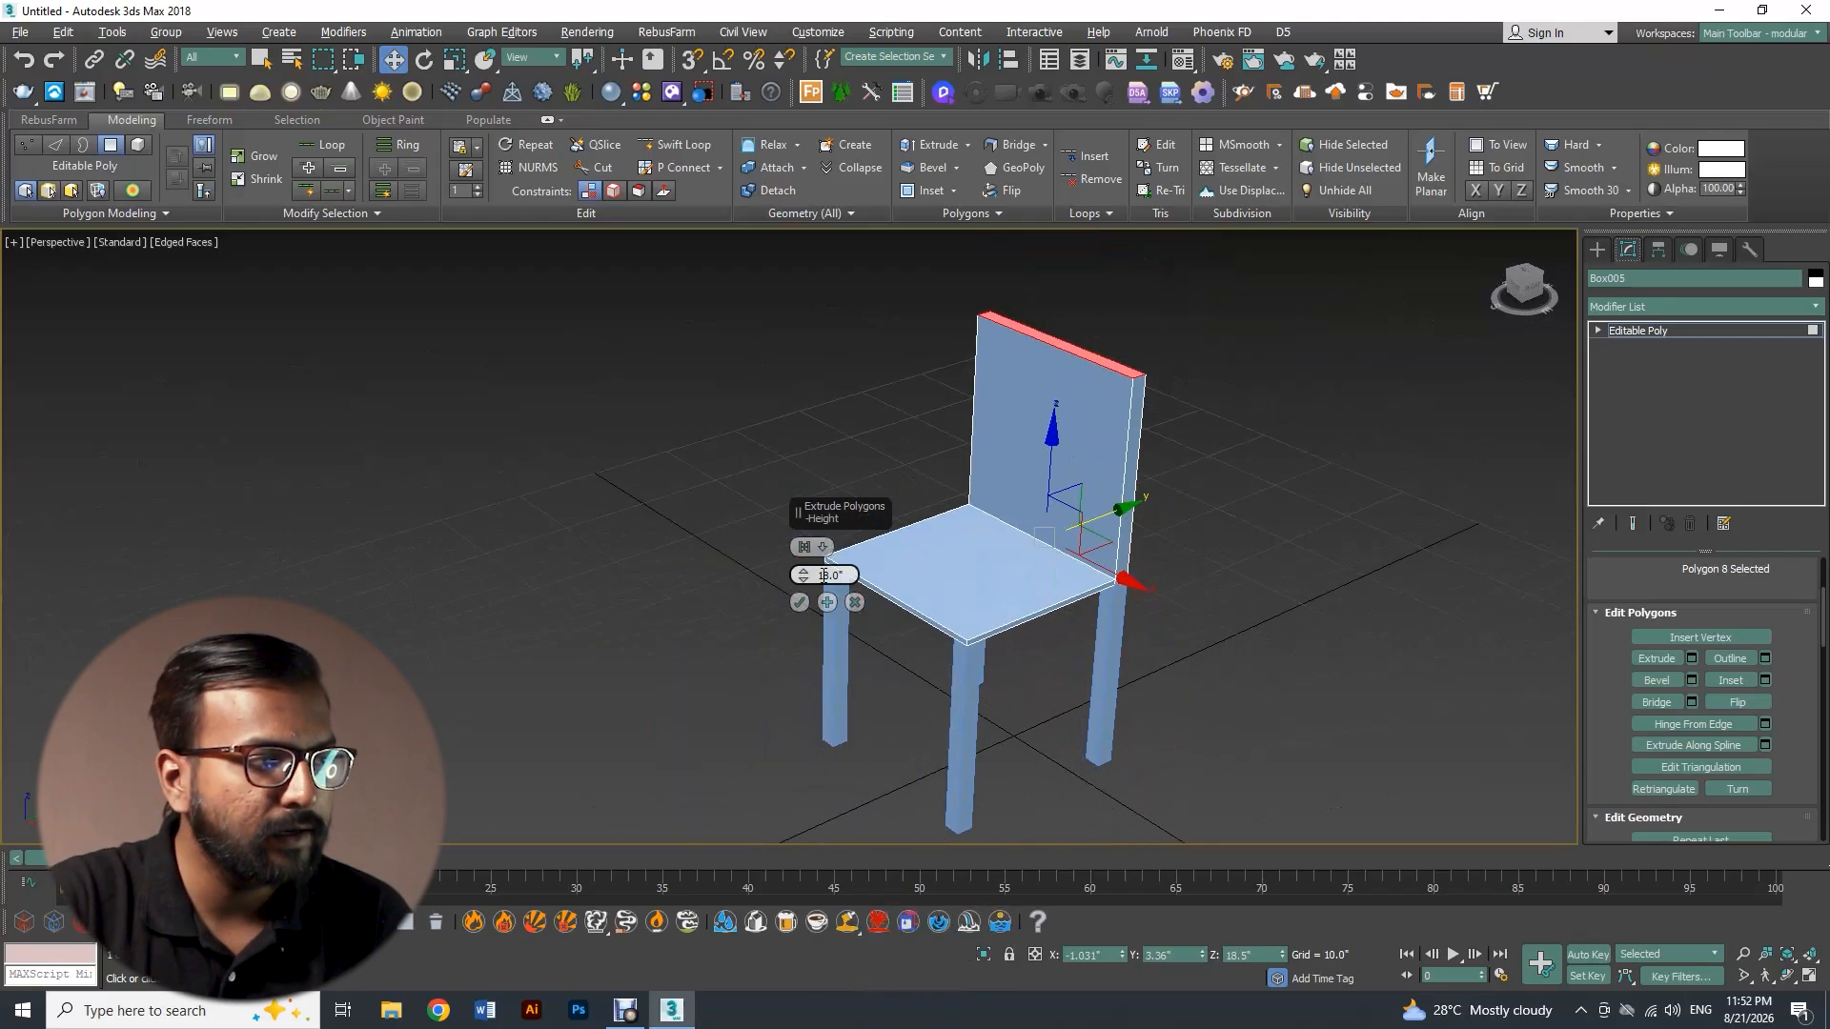
{"action": "scroll", "coordinate": [986, 524], "scroll_direction": "up", "scroll_amount": 3}
{"action": "middle_click_drag", "start_coordinate": [972, 523], "coordinate": [958, 586]}
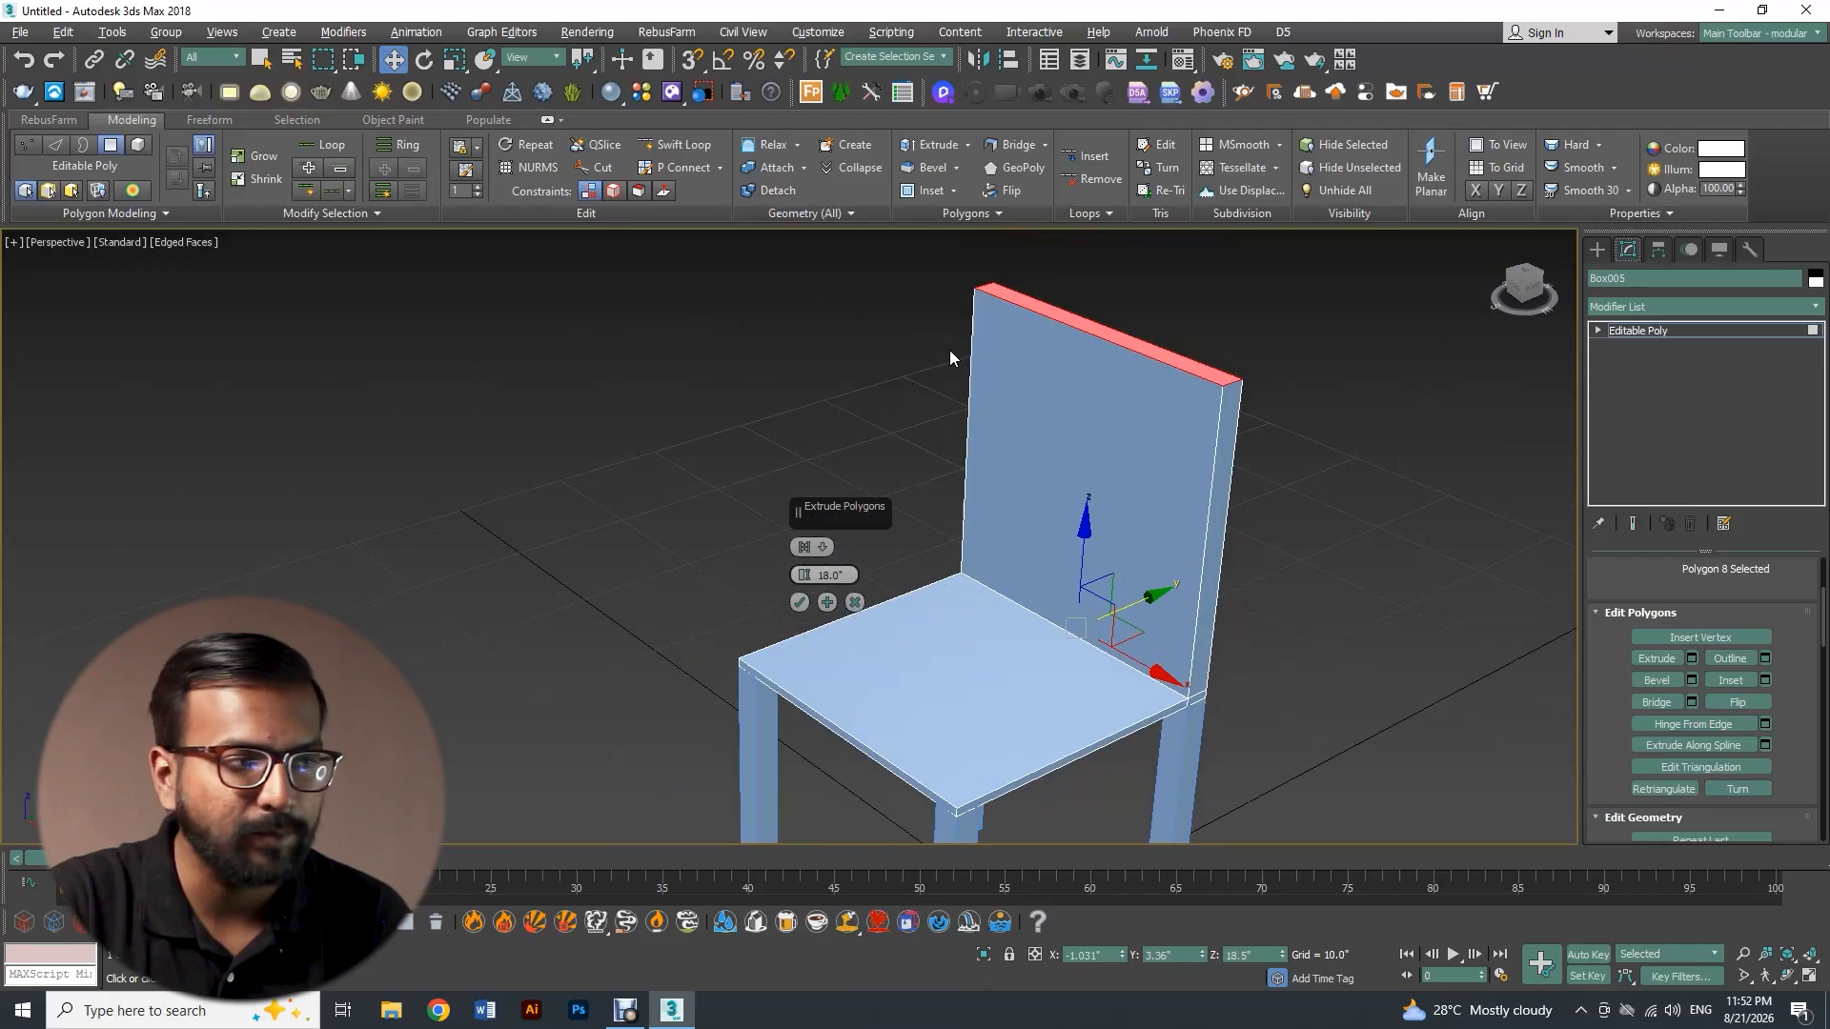
{"action": "left_click", "coordinate": [800, 602]}
Select the ring of four vertical backrest edges and connect them with one edge loop, slid to -75 near the seat
{"action": "scroll", "coordinate": [981, 583], "scroll_direction": "down", "scroll_amount": 3}
{"action": "middle_click_drag", "start_coordinate": [982, 583], "coordinate": [972, 537], "text": "alt"}
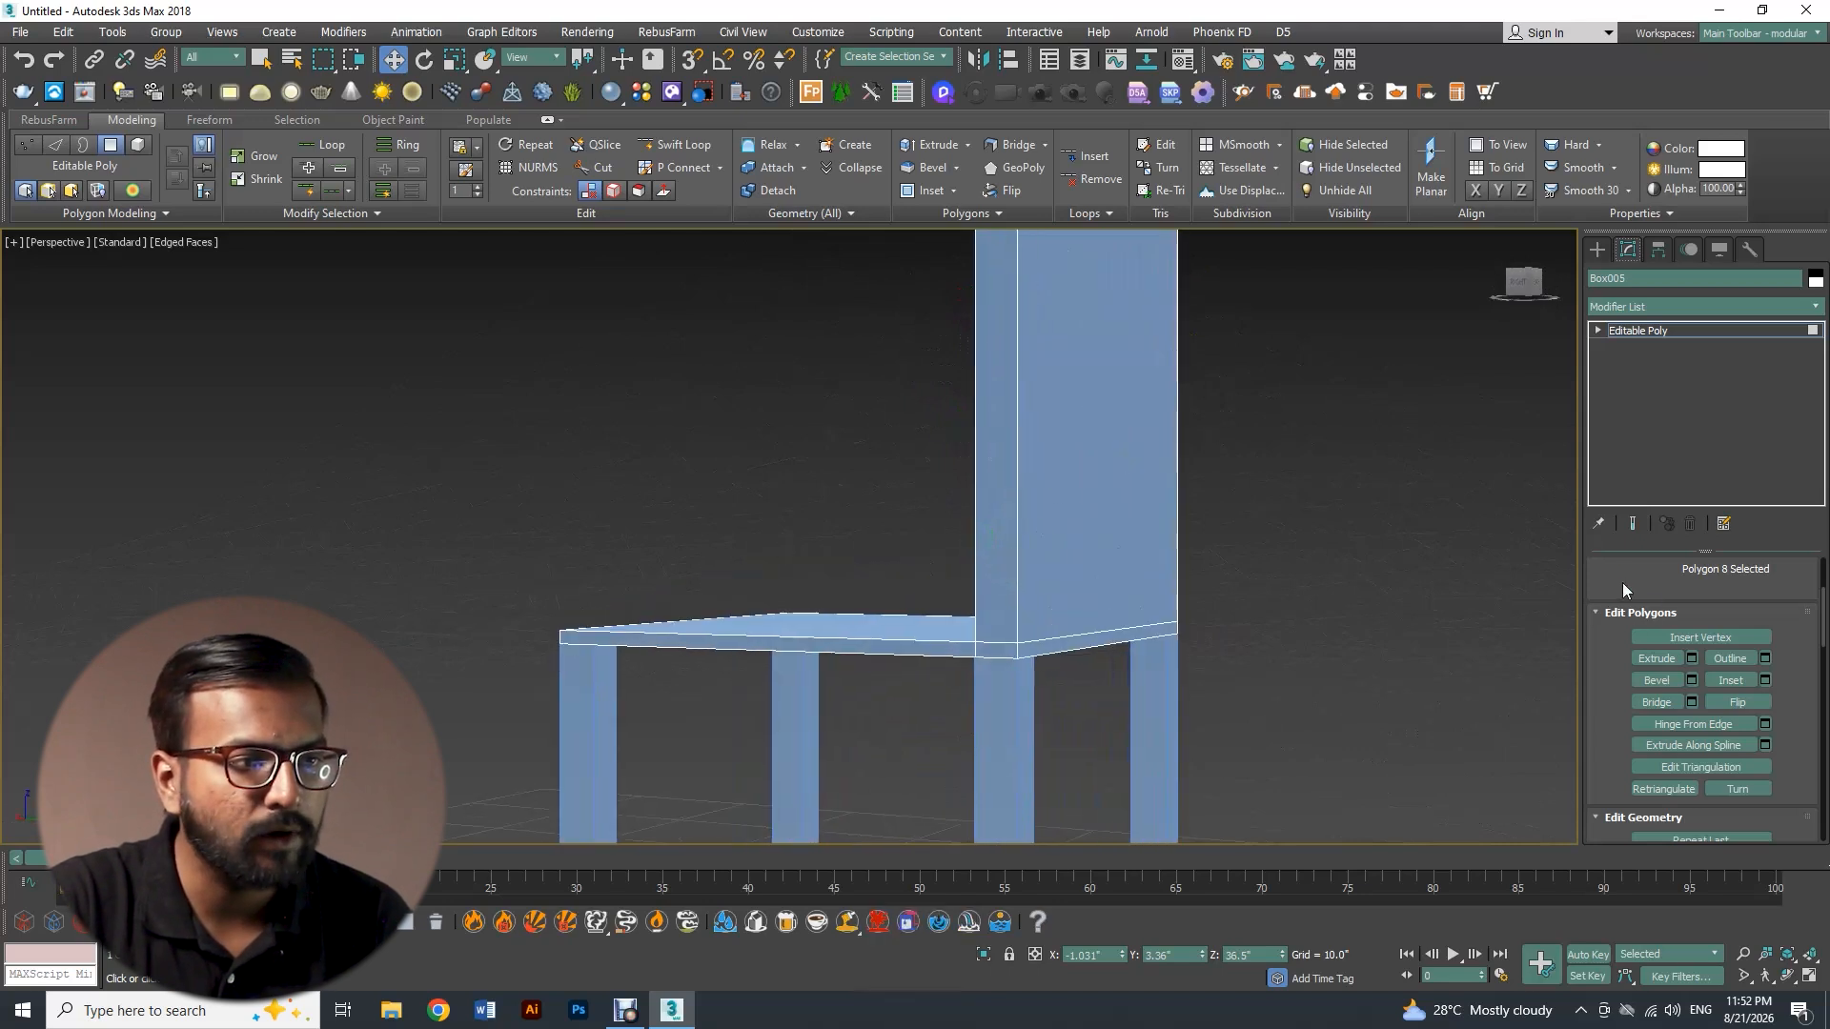
{"action": "scroll", "coordinate": [1624, 596], "scroll_direction": "up", "scroll_amount": 4}
{"action": "left_click", "coordinate": [1676, 591]}
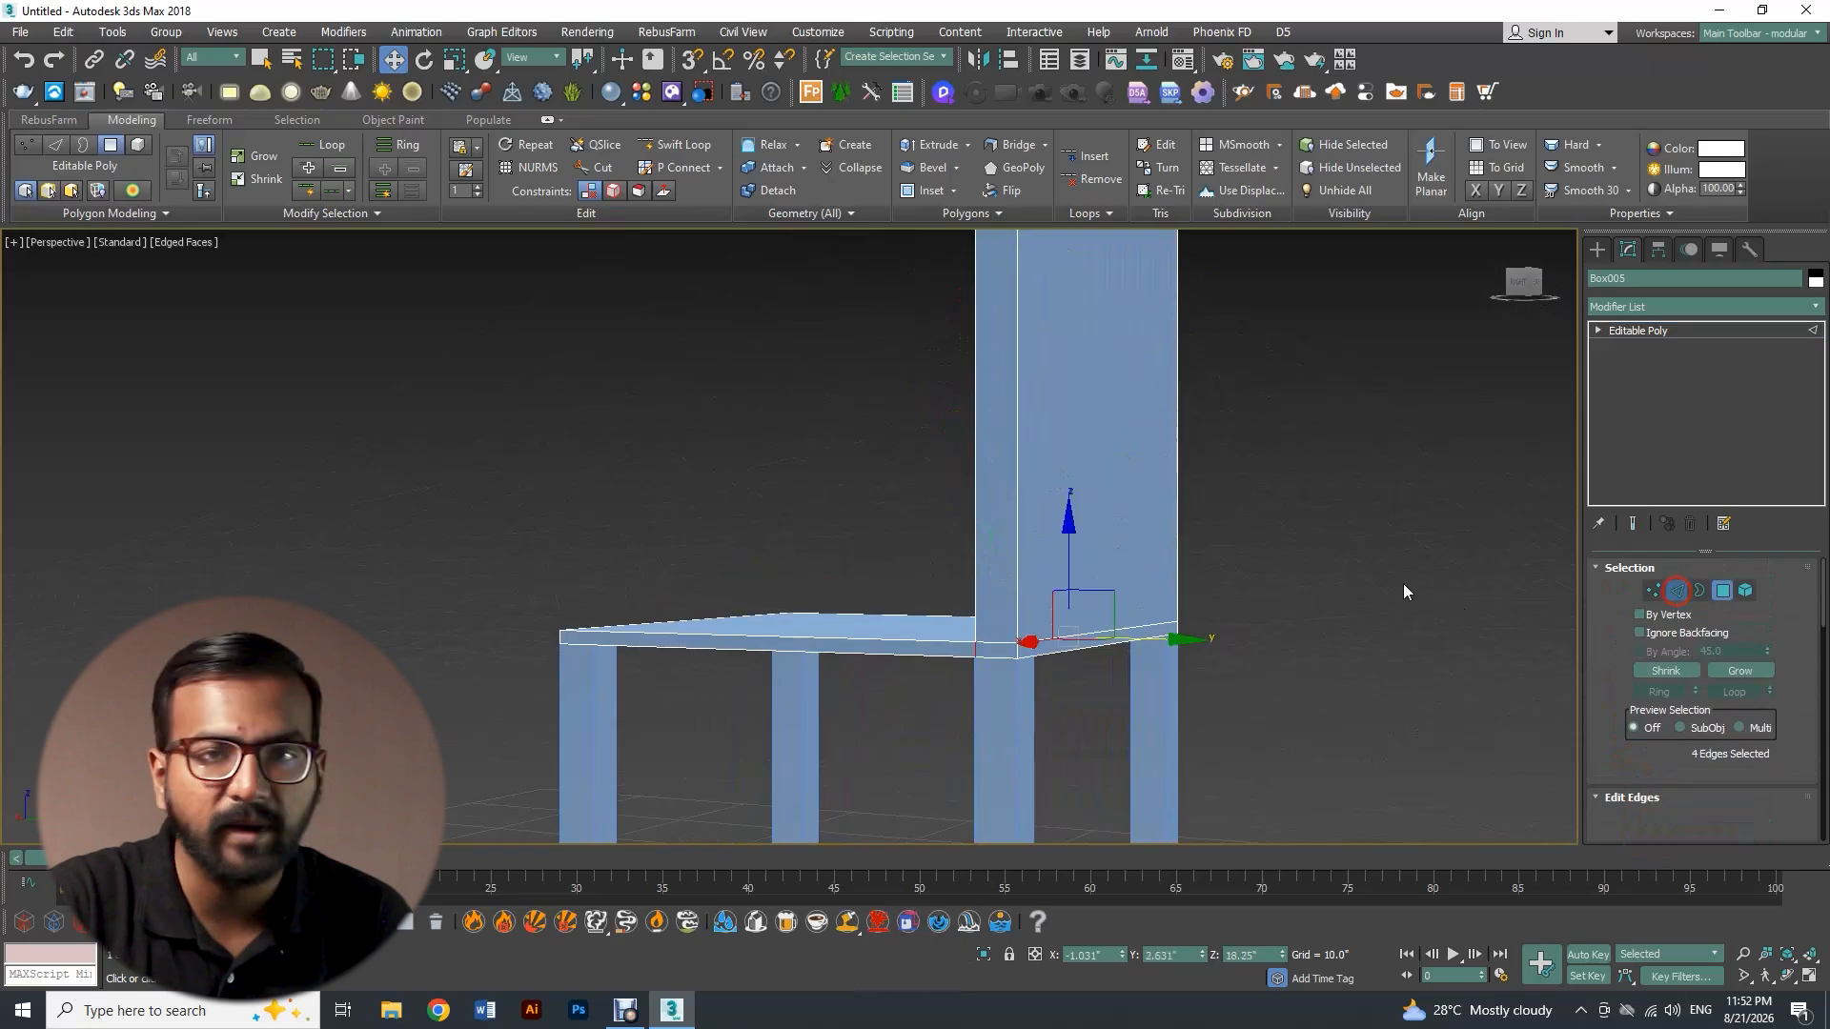
{"action": "middle_click_drag", "start_coordinate": [1134, 507], "coordinate": [1037, 497], "text": "alt"}
{"action": "scroll", "coordinate": [1019, 505], "scroll_direction": "down", "scroll_amount": 3}
{"action": "scroll", "coordinate": [1083, 443], "scroll_direction": "up", "scroll_amount": 4}
{"action": "scroll", "coordinate": [1082, 442], "scroll_direction": "up", "scroll_amount": 3}
{"action": "middle_click_drag", "start_coordinate": [784, 377], "coordinate": [785, 470], "text": "alt"}
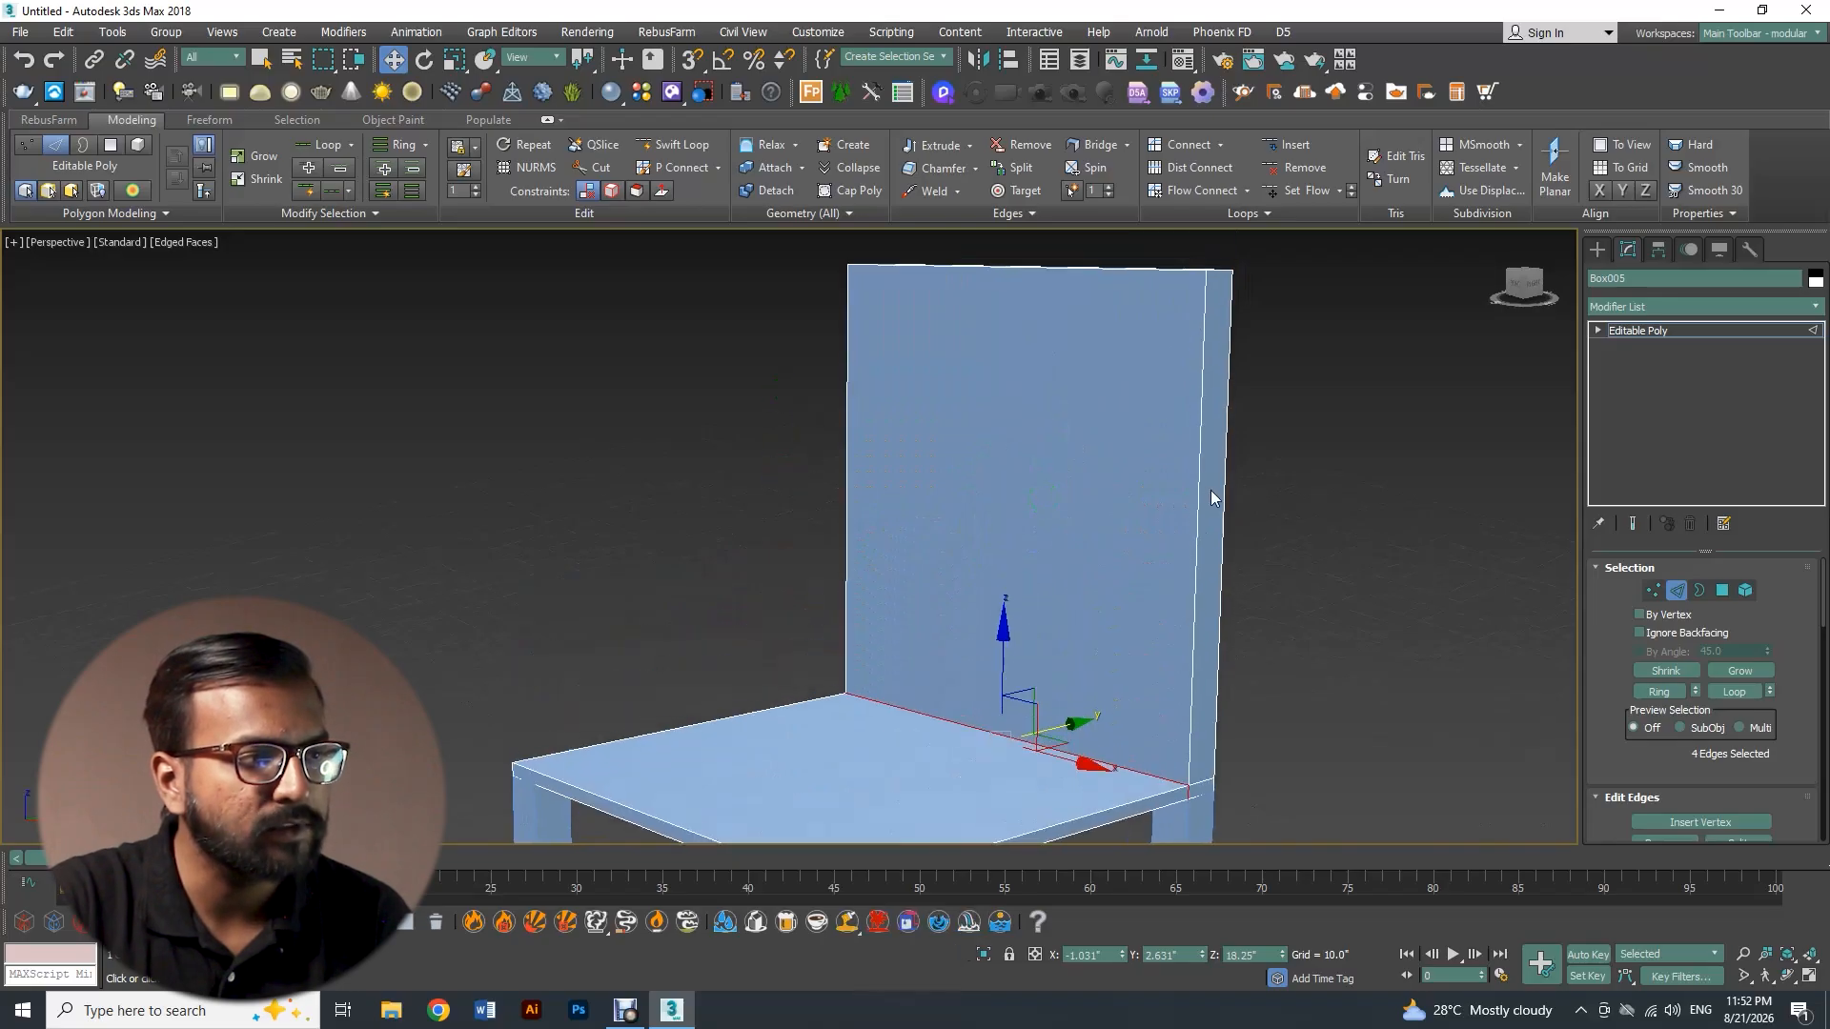
{"action": "left_click", "coordinate": [1201, 493]}
{"action": "left_click", "coordinate": [1658, 691]}
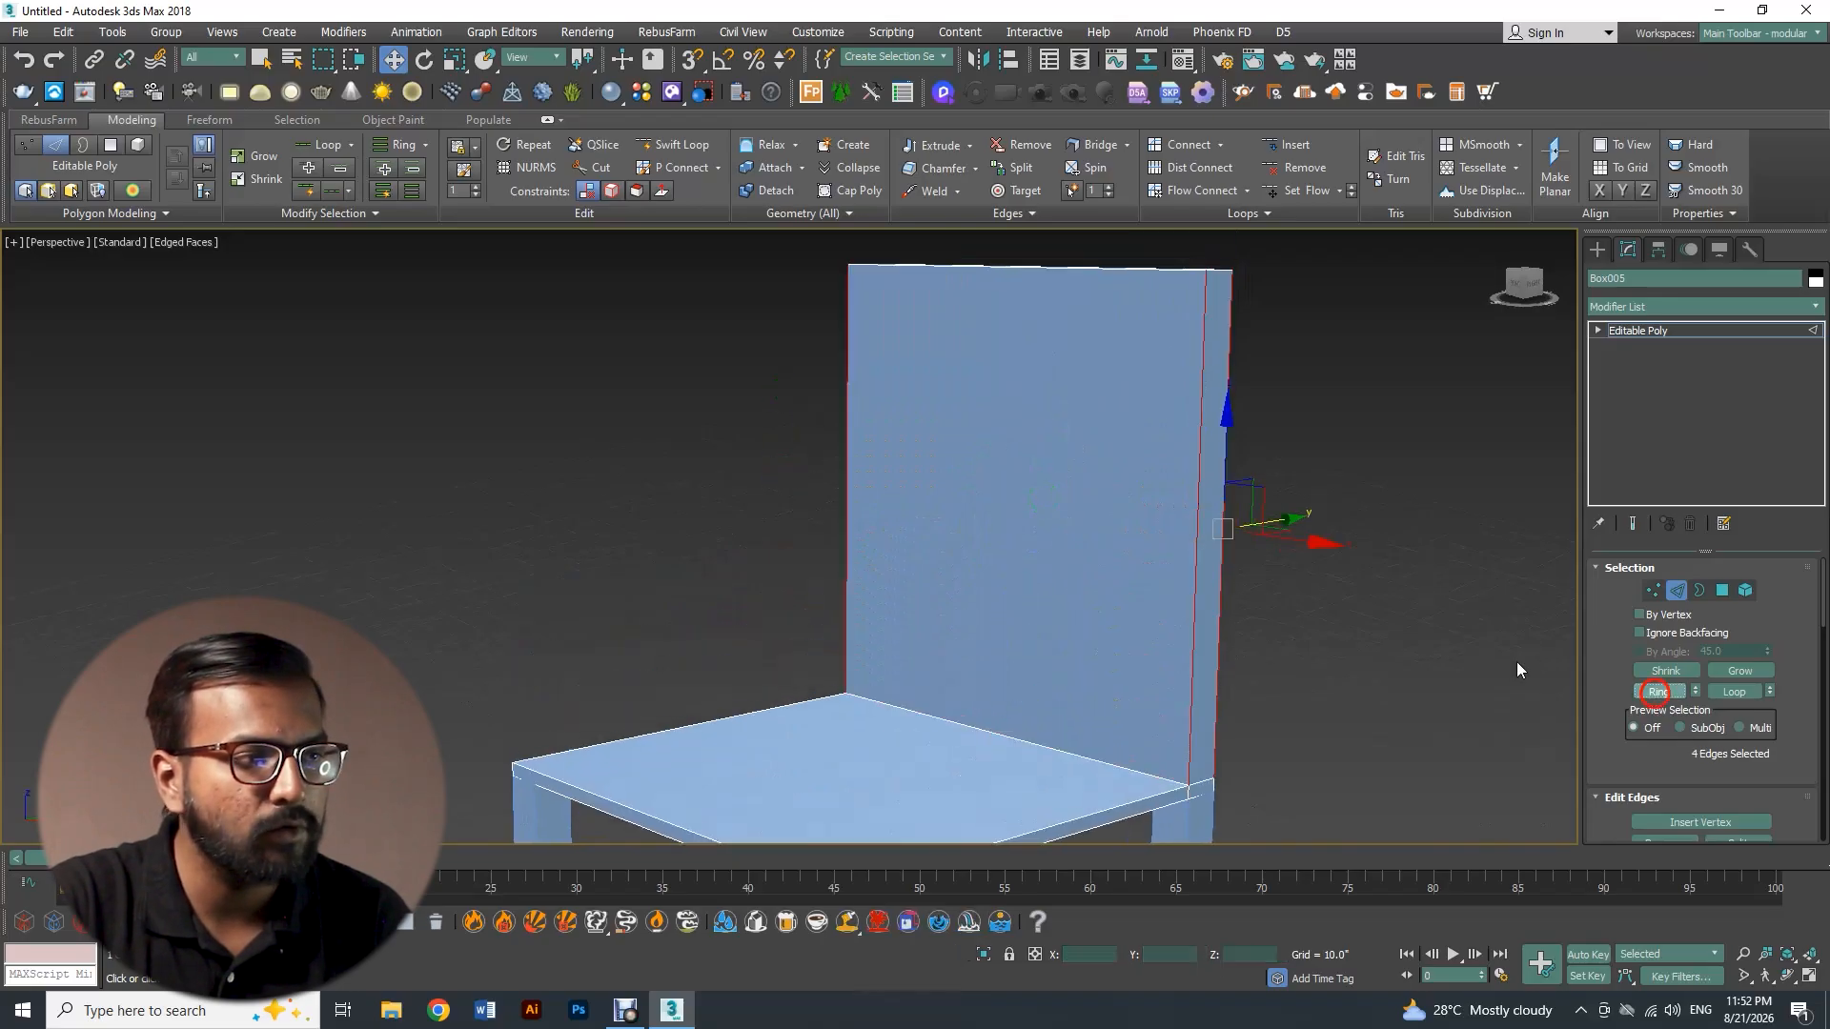
{"action": "right_click", "coordinate": [1148, 566]}
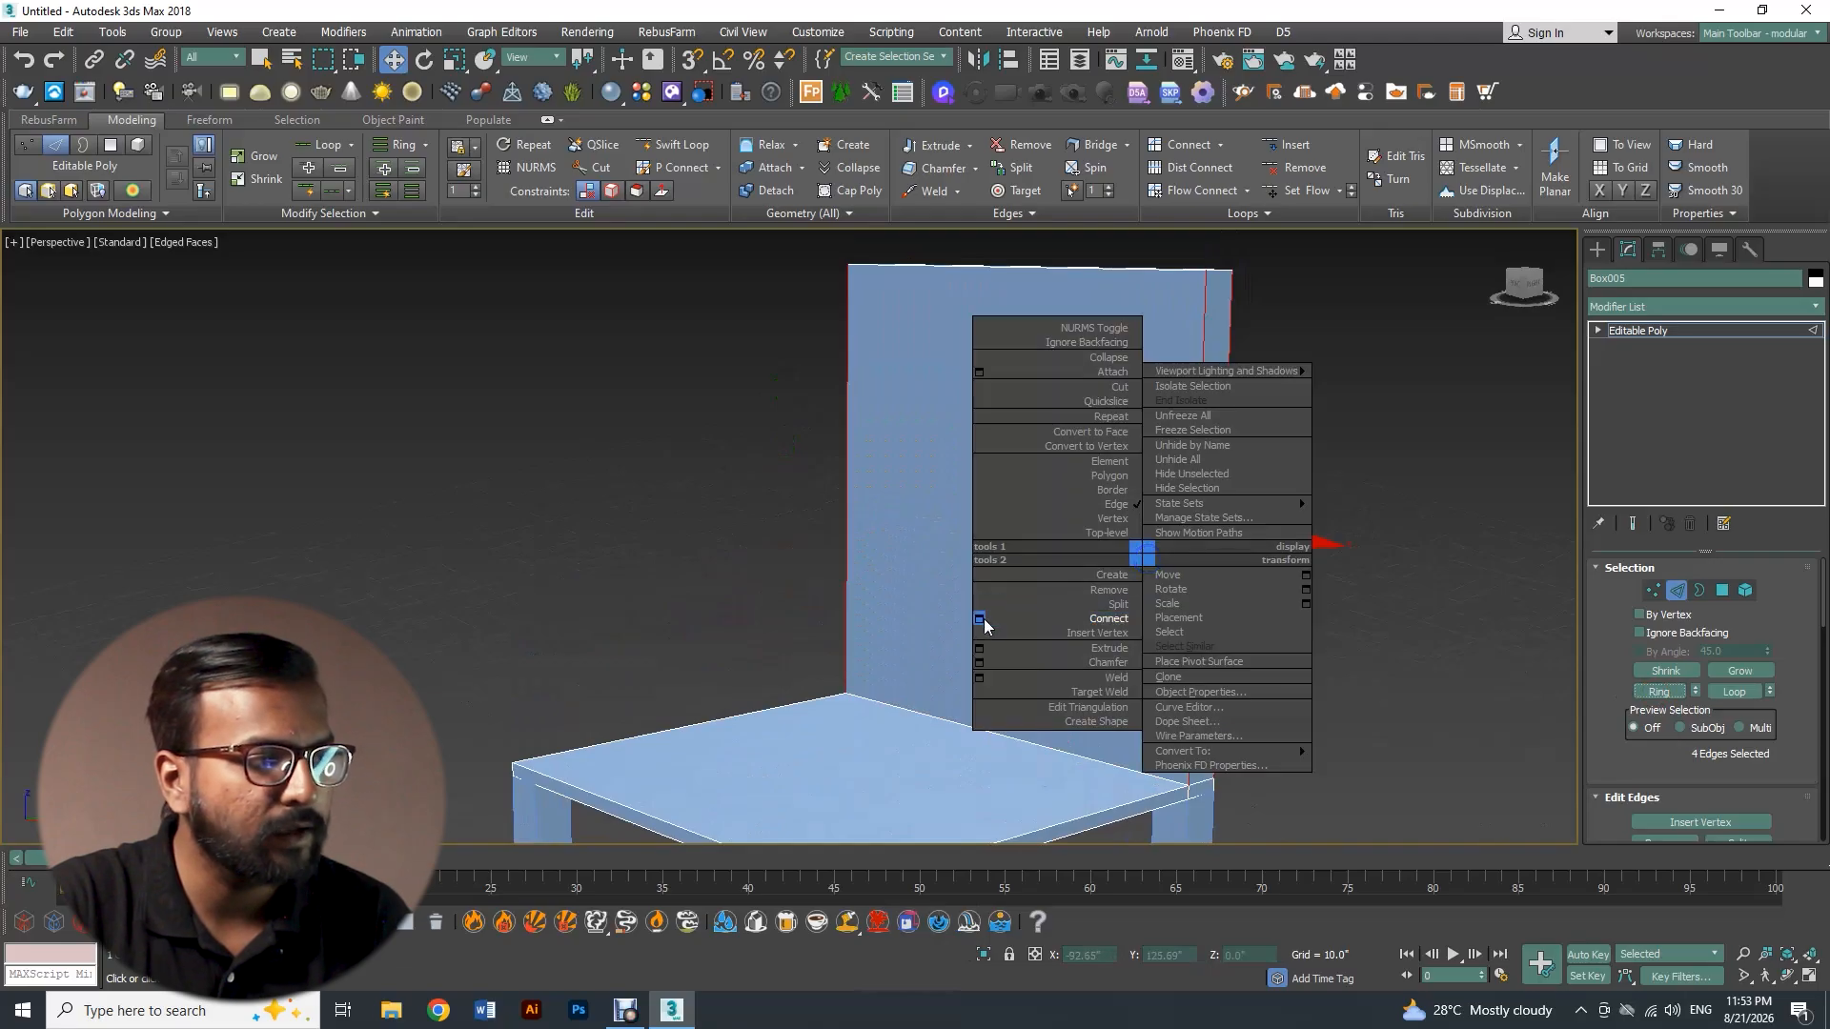
{"action": "left_click", "coordinate": [982, 619]}
{"action": "left_click_drag", "start_coordinate": [802, 602], "coordinate": [809, 886]}
{"action": "left_click", "coordinate": [799, 630]}
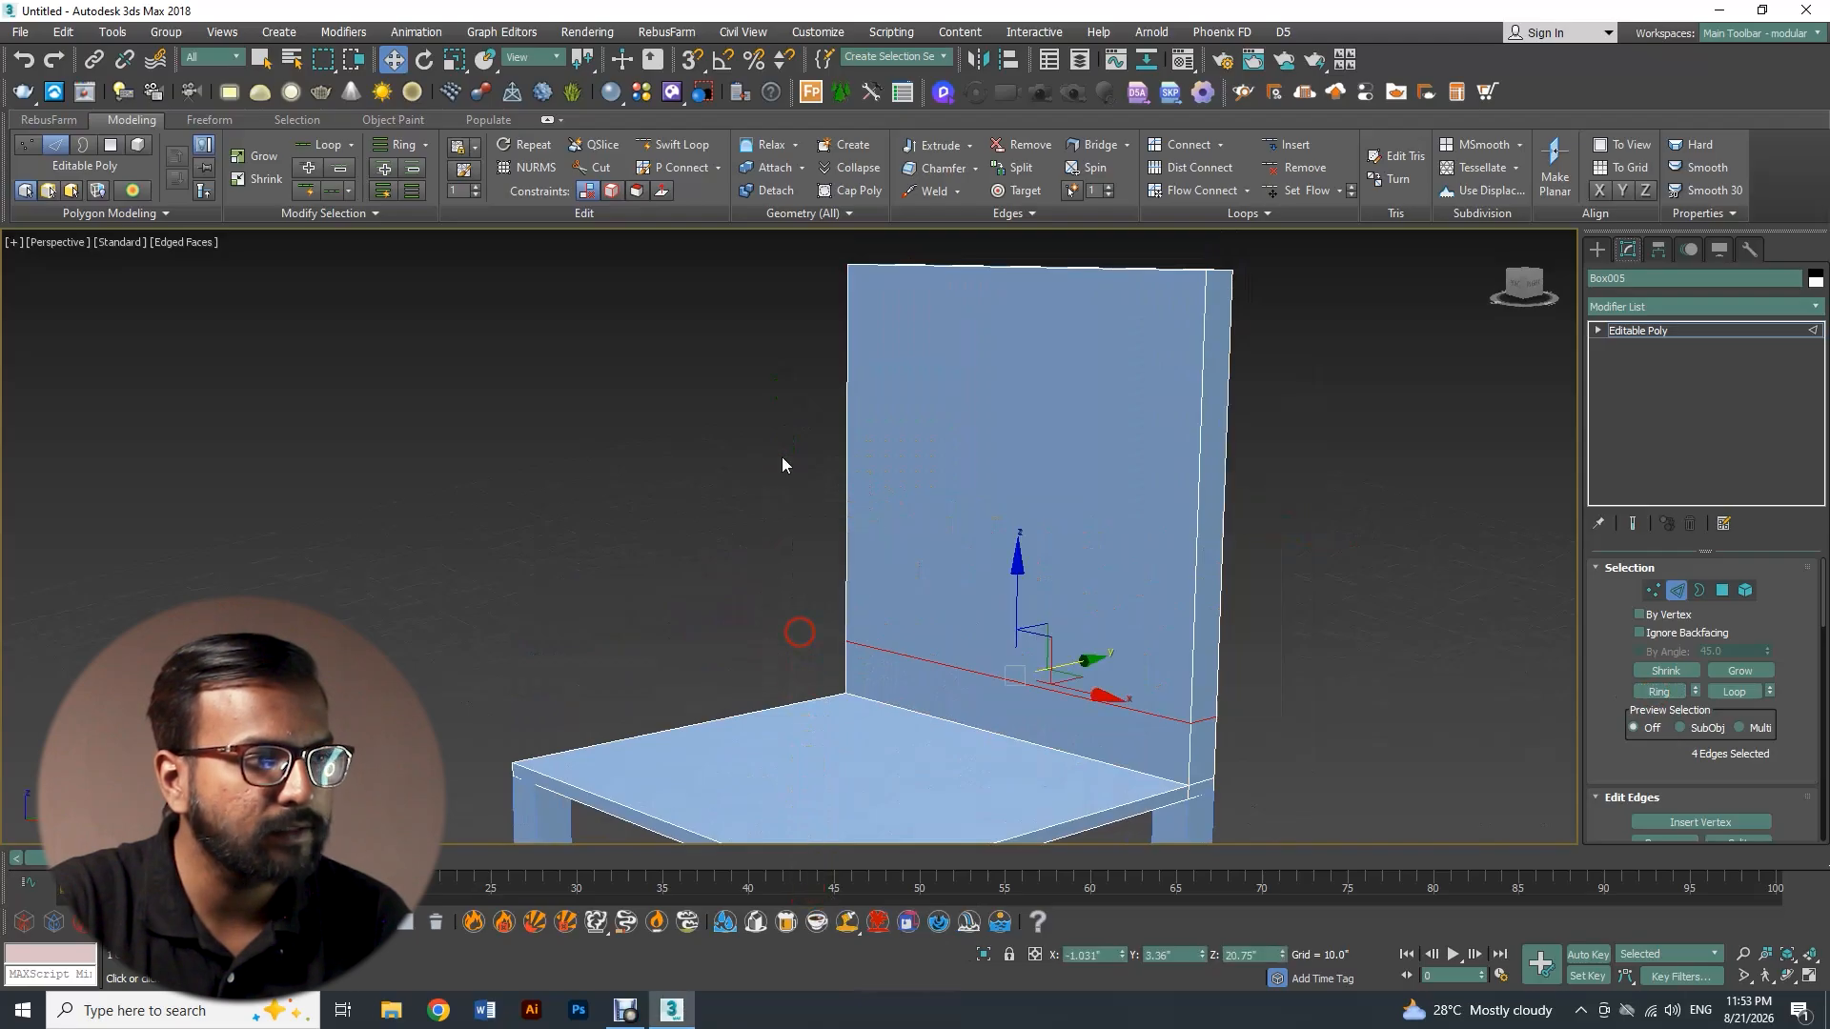
Add a second horizontal edge loop around the backrest and position it close to the backrest's upper edge
{"action": "right_click", "coordinate": [1333, 512]}
{"action": "left_click", "coordinate": [1301, 572]}
{"action": "left_click_drag", "start_coordinate": [1015, 534], "coordinate": [1071, 219]}
Select the ring of edges running across the chair's width and set up Connect with 2 segments, pinch 77 and slide 0
{"action": "mouse_move", "coordinate": [1016, 529]}
{"action": "middle_mouse_down", "text": "alt"}
{"action": "mouse_move", "coordinate": [1039, 551]}
{"action": "mouse_move", "coordinate": [1037, 515]}
{"action": "middle_mouse_up", "text": "alt"}
{"action": "left_click", "coordinate": [1205, 458]}
{"action": "left_click", "coordinate": [1131, 391]}
{"action": "left_click", "coordinate": [1675, 693]}
{"action": "right_click", "coordinate": [990, 525]}
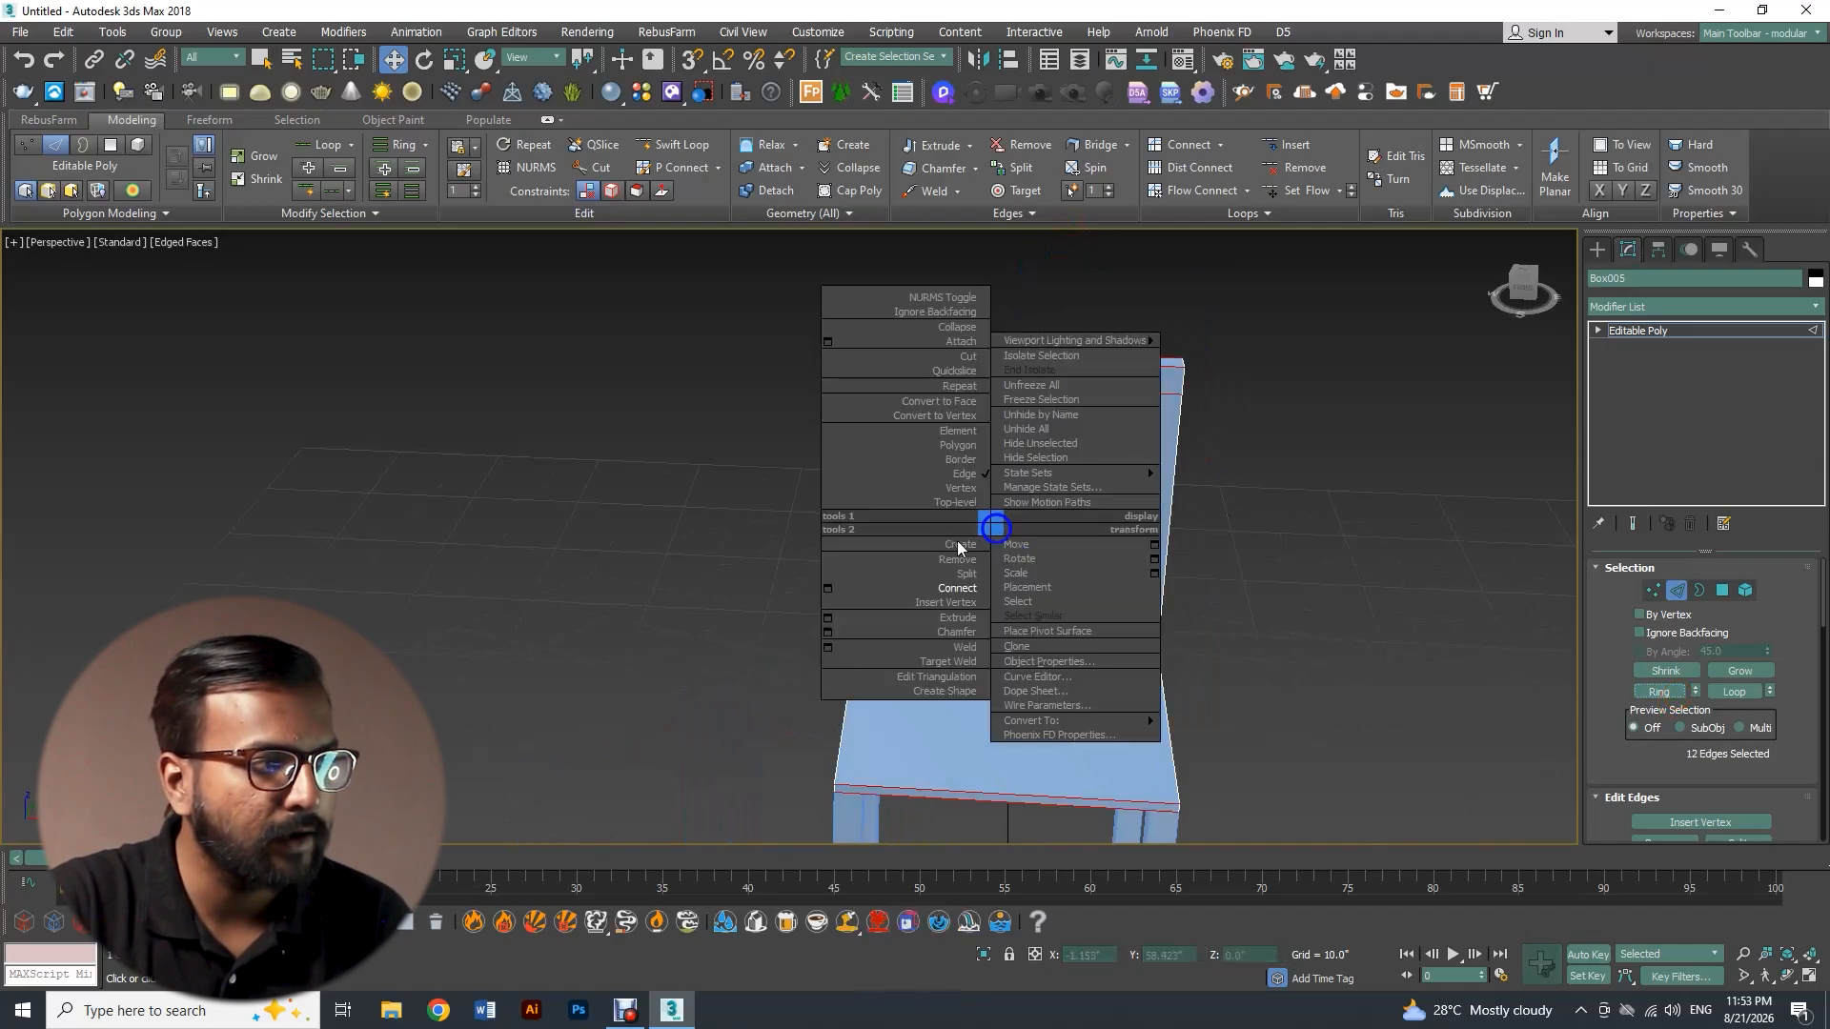
{"action": "left_click", "coordinate": [827, 589]}
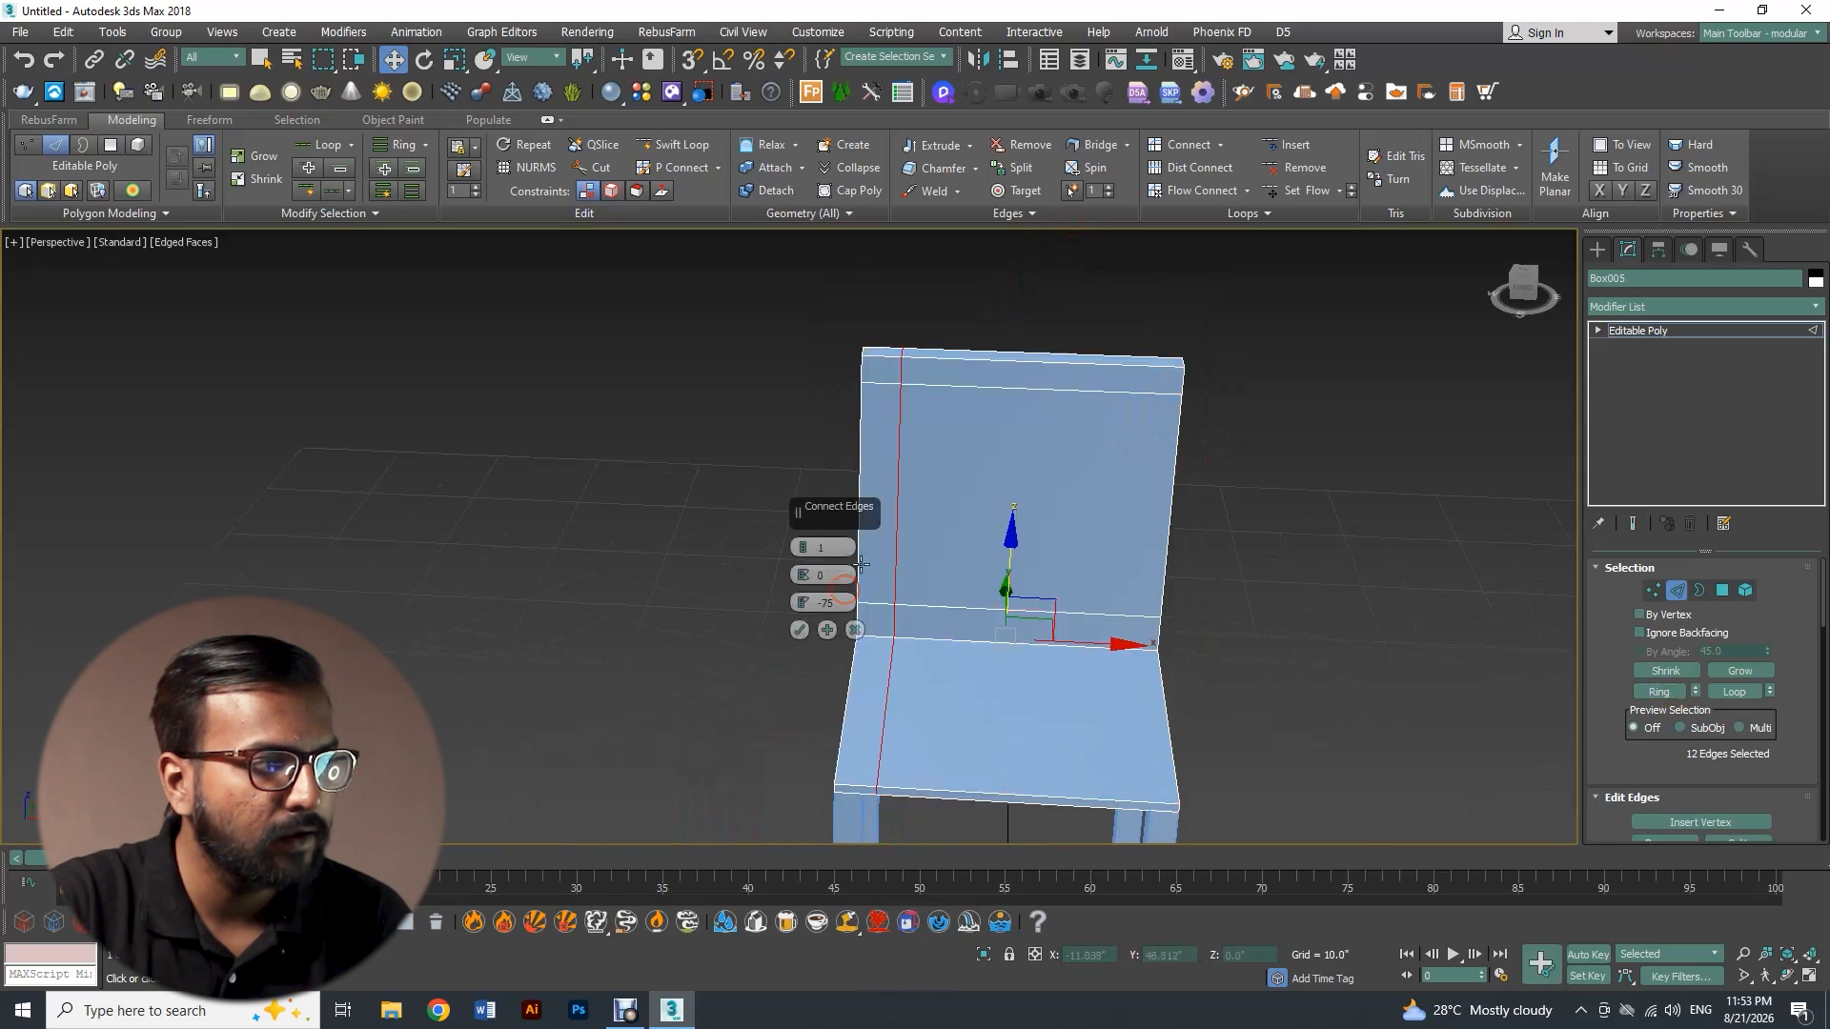
{"action": "right_click", "coordinate": [803, 600]}
{"action": "left_click", "coordinate": [805, 545]}
{"action": "left_click_drag", "start_coordinate": [803, 574], "coordinate": [877, 276]}
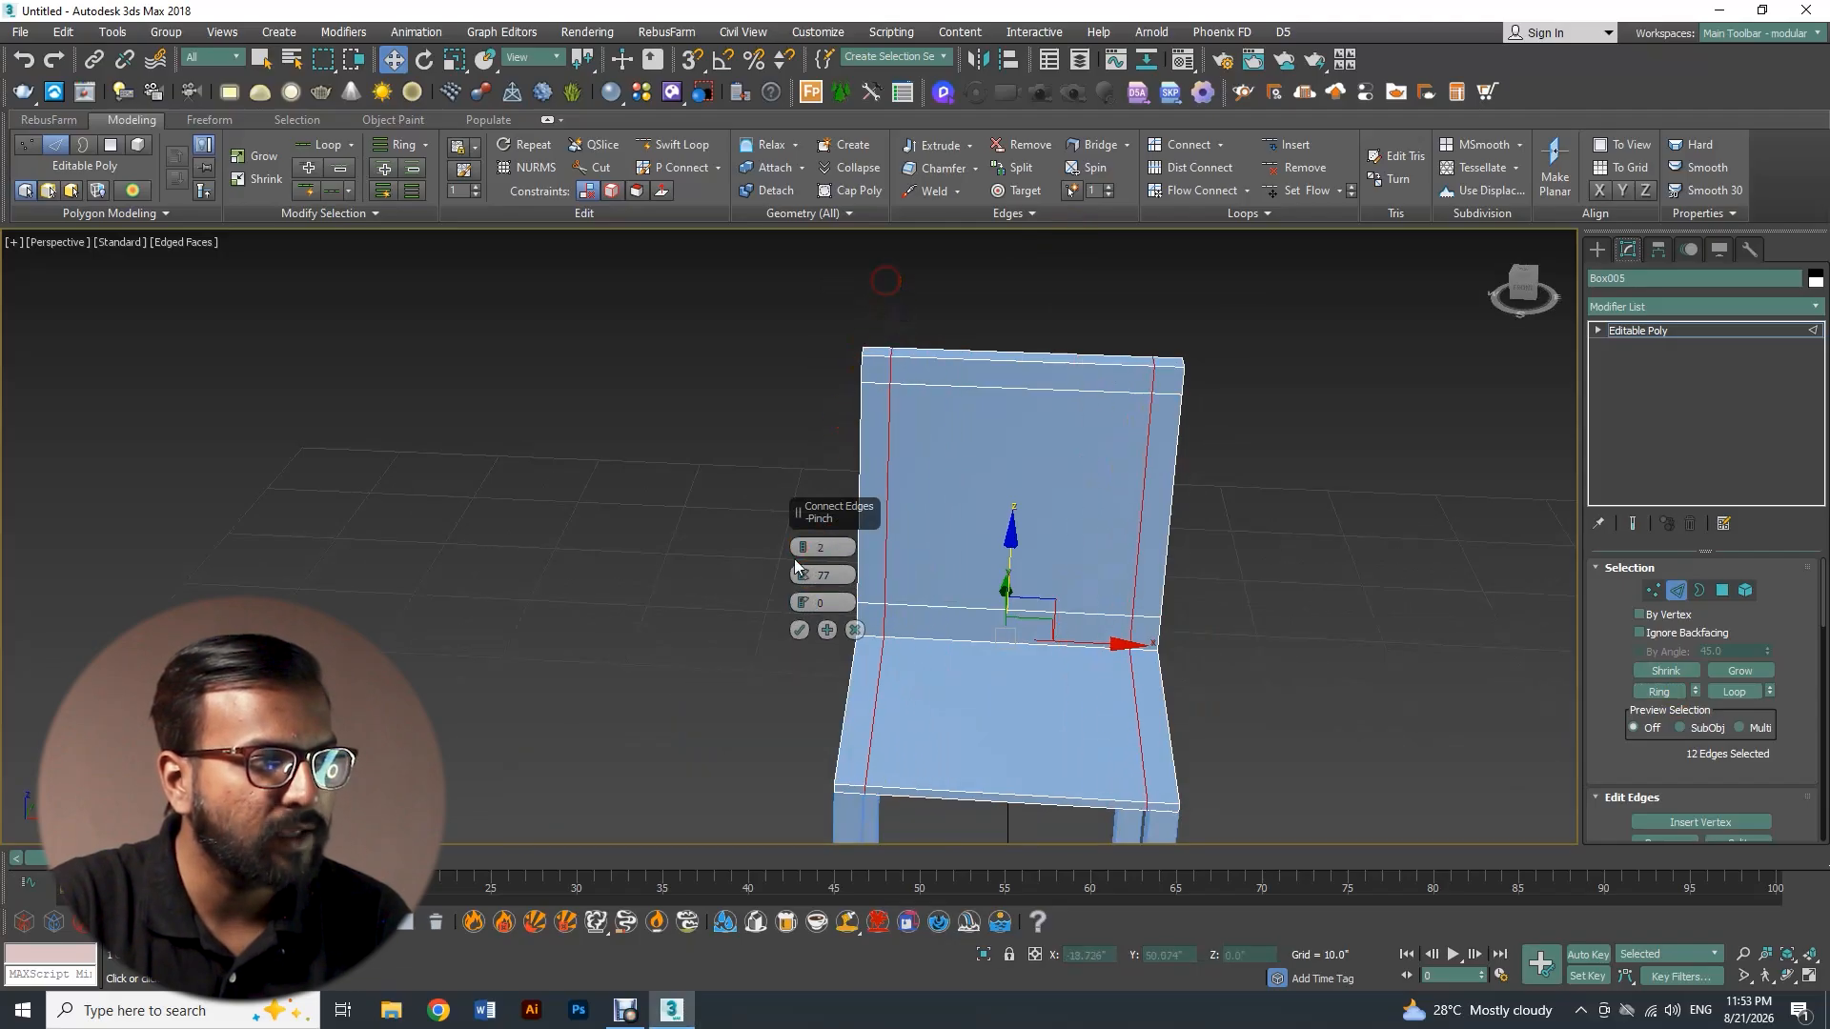
Raise the connection to 8 segments, reduce the pinch until the lengthwise loops leave narrow outer strips, and apply it
{"action": "left_click", "coordinate": [803, 552]}
{"action": "left_click", "coordinate": [804, 548]}
{"action": "left_click", "coordinate": [803, 548]}
{"action": "left_click", "coordinate": [803, 548]}
{"action": "left_click", "coordinate": [803, 548]}
{"action": "left_click", "coordinate": [804, 548]}
{"action": "left_click", "coordinate": [803, 548]}
{"action": "left_click", "coordinate": [804, 547]}
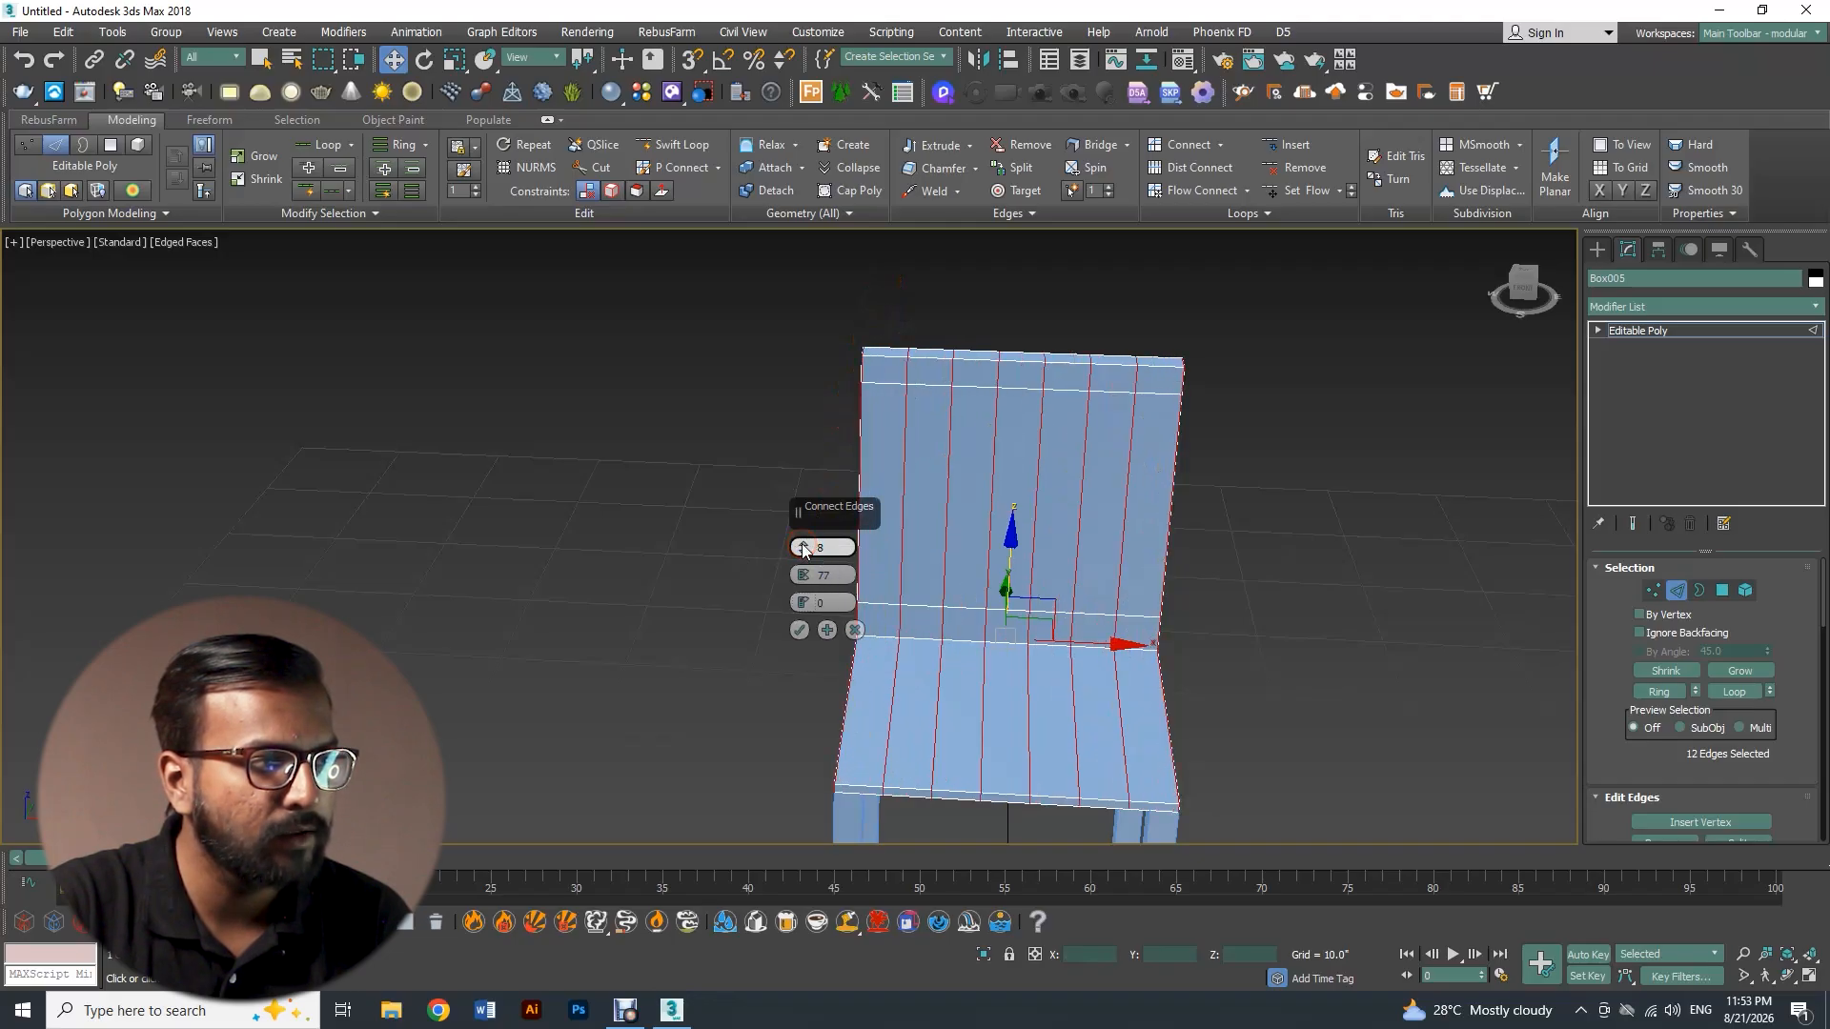
{"action": "left_click_drag", "start_coordinate": [804, 575], "coordinate": [820, 738]}
{"action": "left_click", "coordinate": [799, 630]}
Delete three alternating tall polygons between the horizontal loops on the seat-facing side of the backrest
{"action": "middle_click_drag", "start_coordinate": [1018, 493], "coordinate": [1054, 507], "text": "alt"}
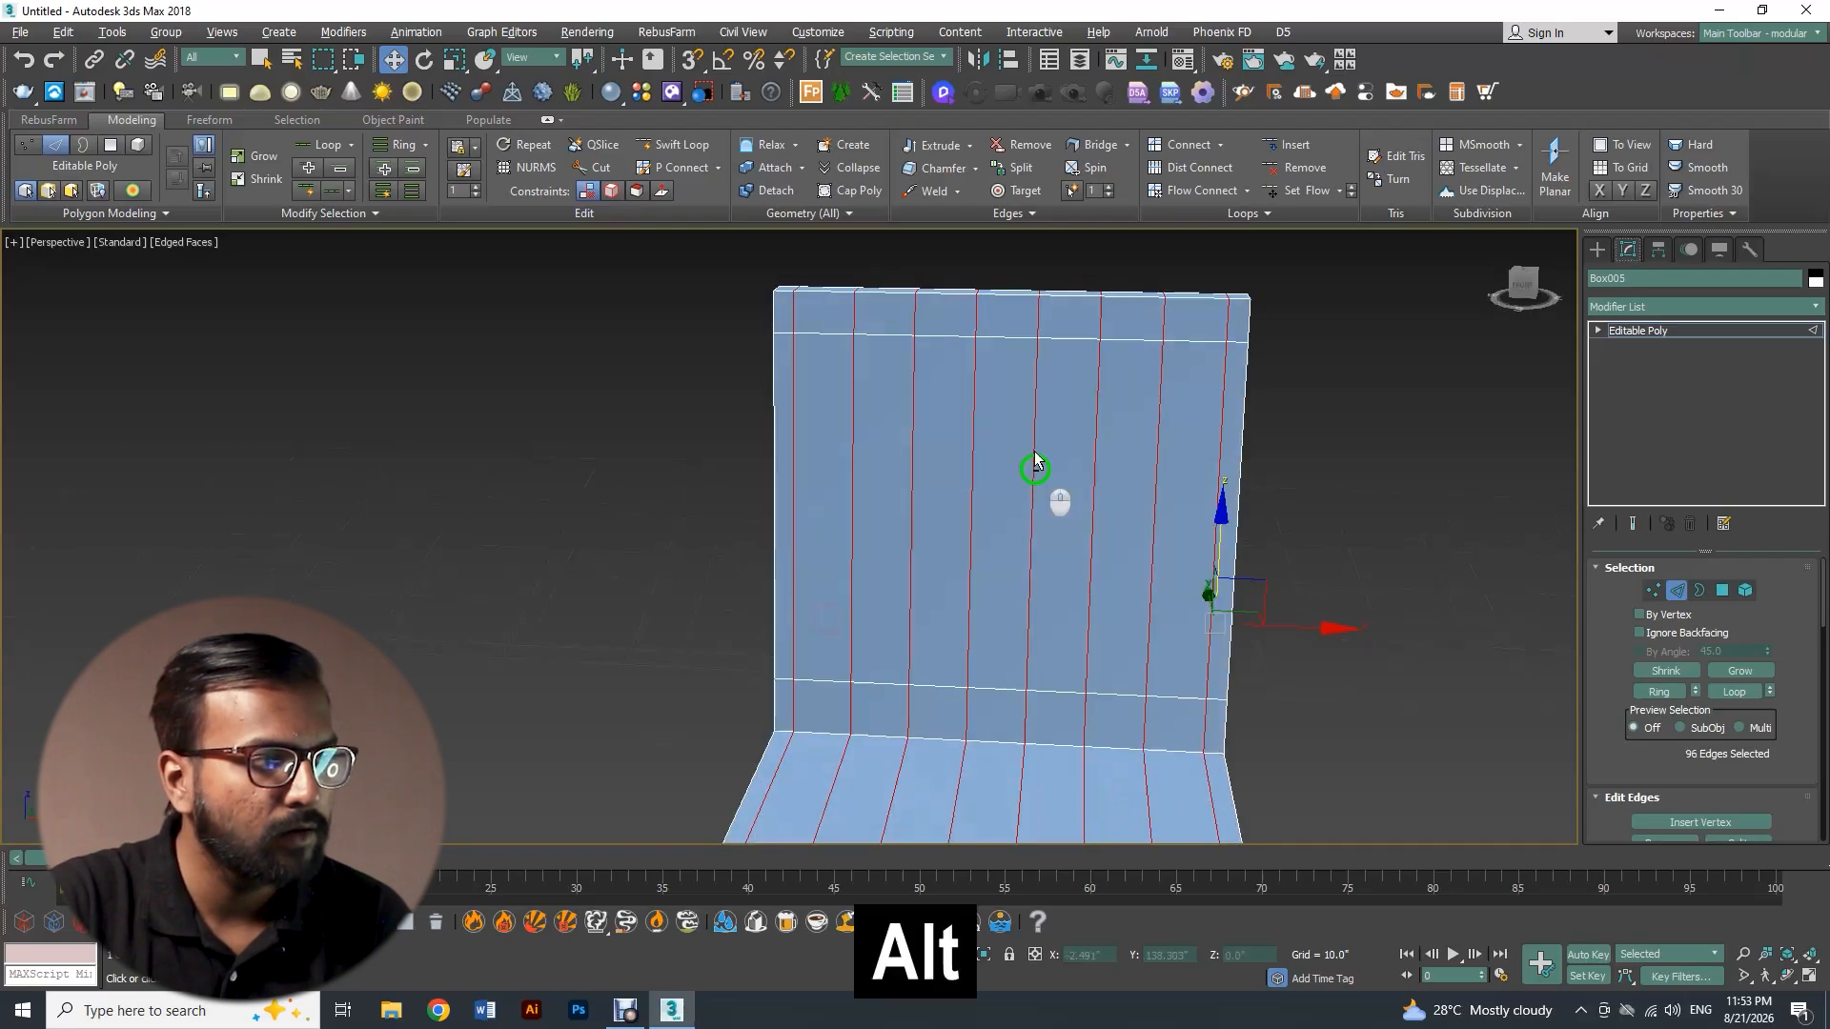
{"action": "key", "text": "4"}
{"action": "left_click", "coordinate": [873, 519]}
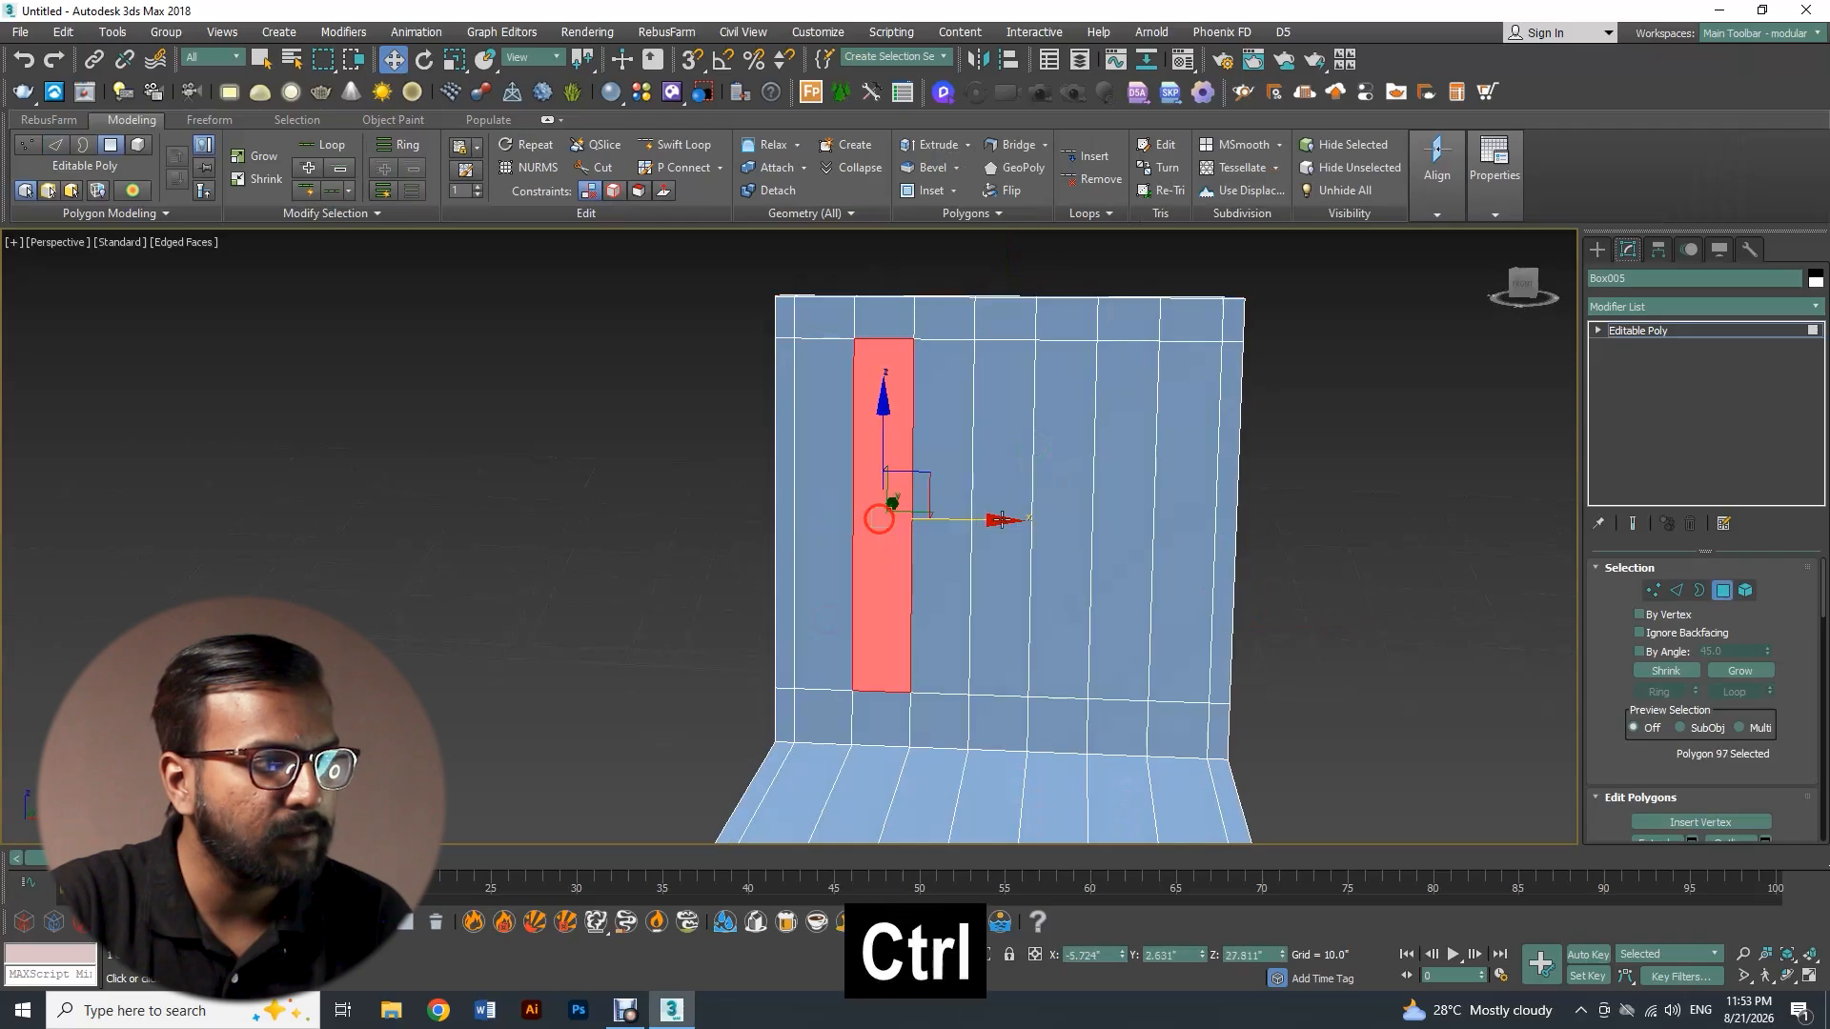
{"action": "left_click", "coordinate": [1005, 519], "text": "ctrl"}
{"action": "left_click", "coordinate": [1125, 527], "text": "ctrl"}
{"action": "key", "text": "Delete"}
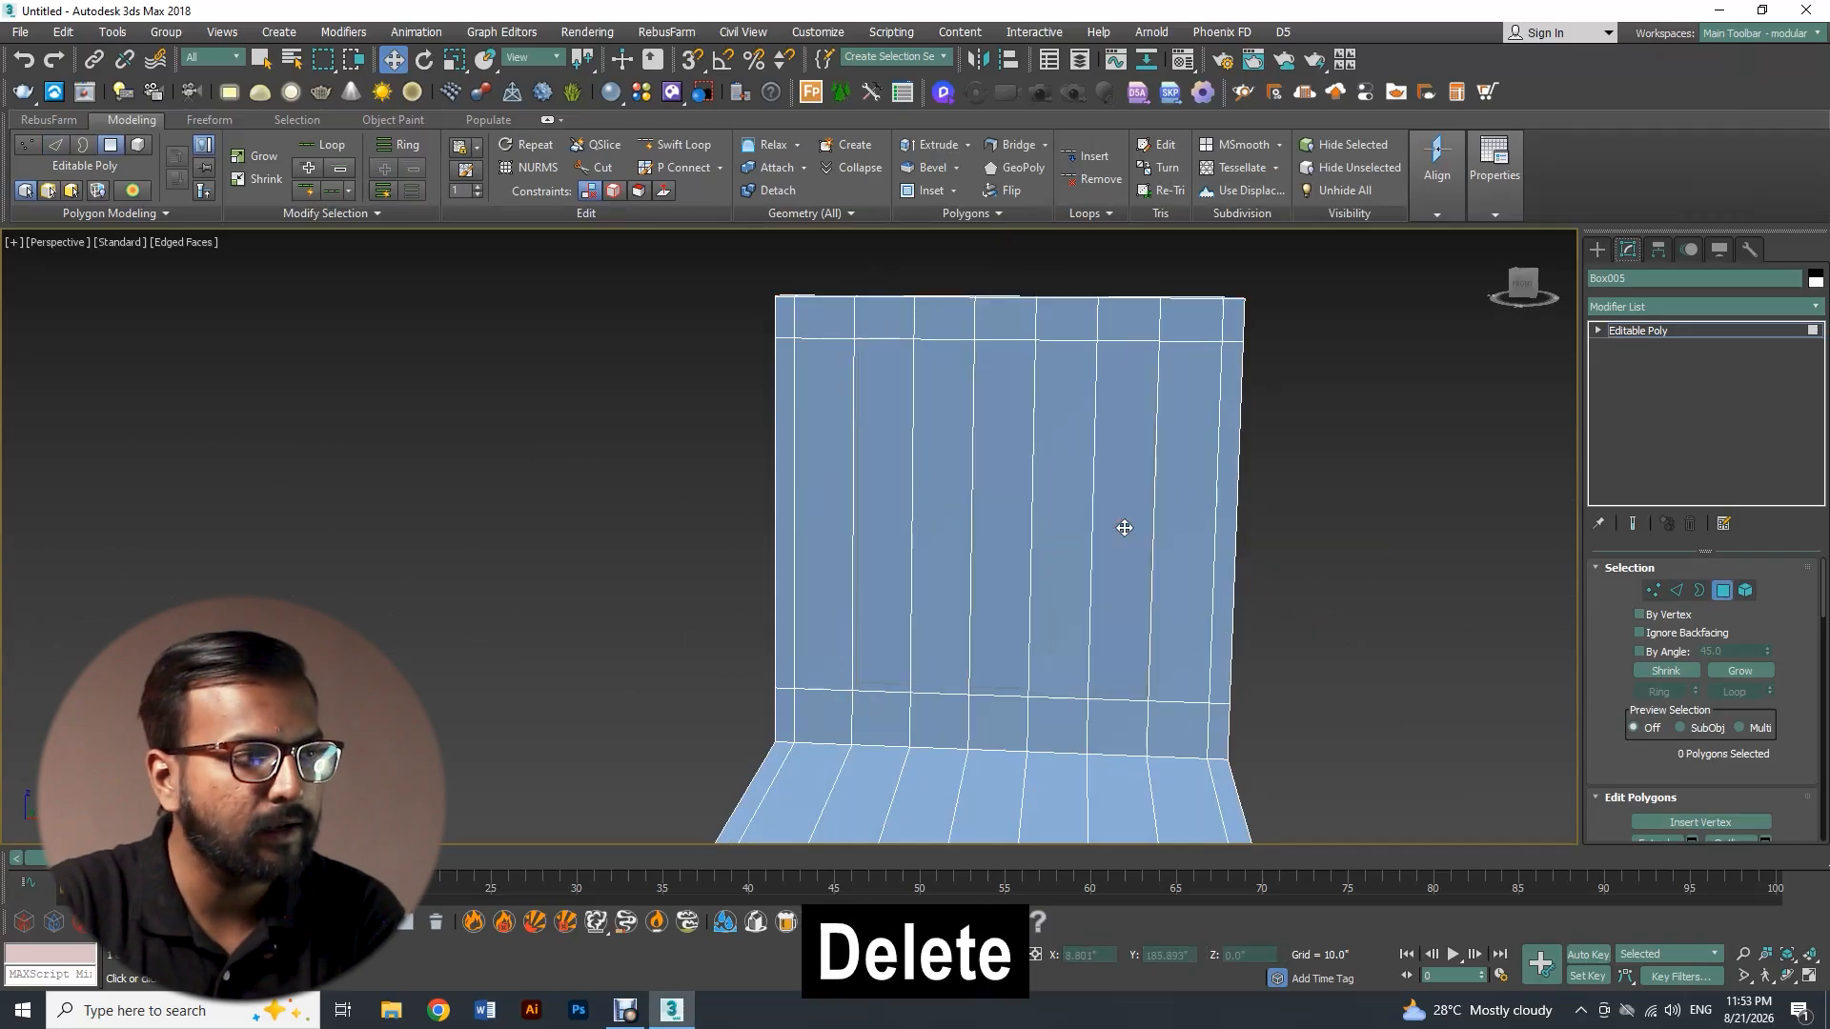
Delete the three matching tall polygons on the rear face of the backrest to open slots through it
{"action": "middle_click_drag", "start_coordinate": [1132, 516], "coordinate": [860, 576], "text": "alt"}
{"action": "left_click", "coordinate": [860, 576]}
{"action": "key", "text": "Delete"}
{"action": "left_click", "coordinate": [1013, 564]}
{"action": "key", "text": "Delete"}
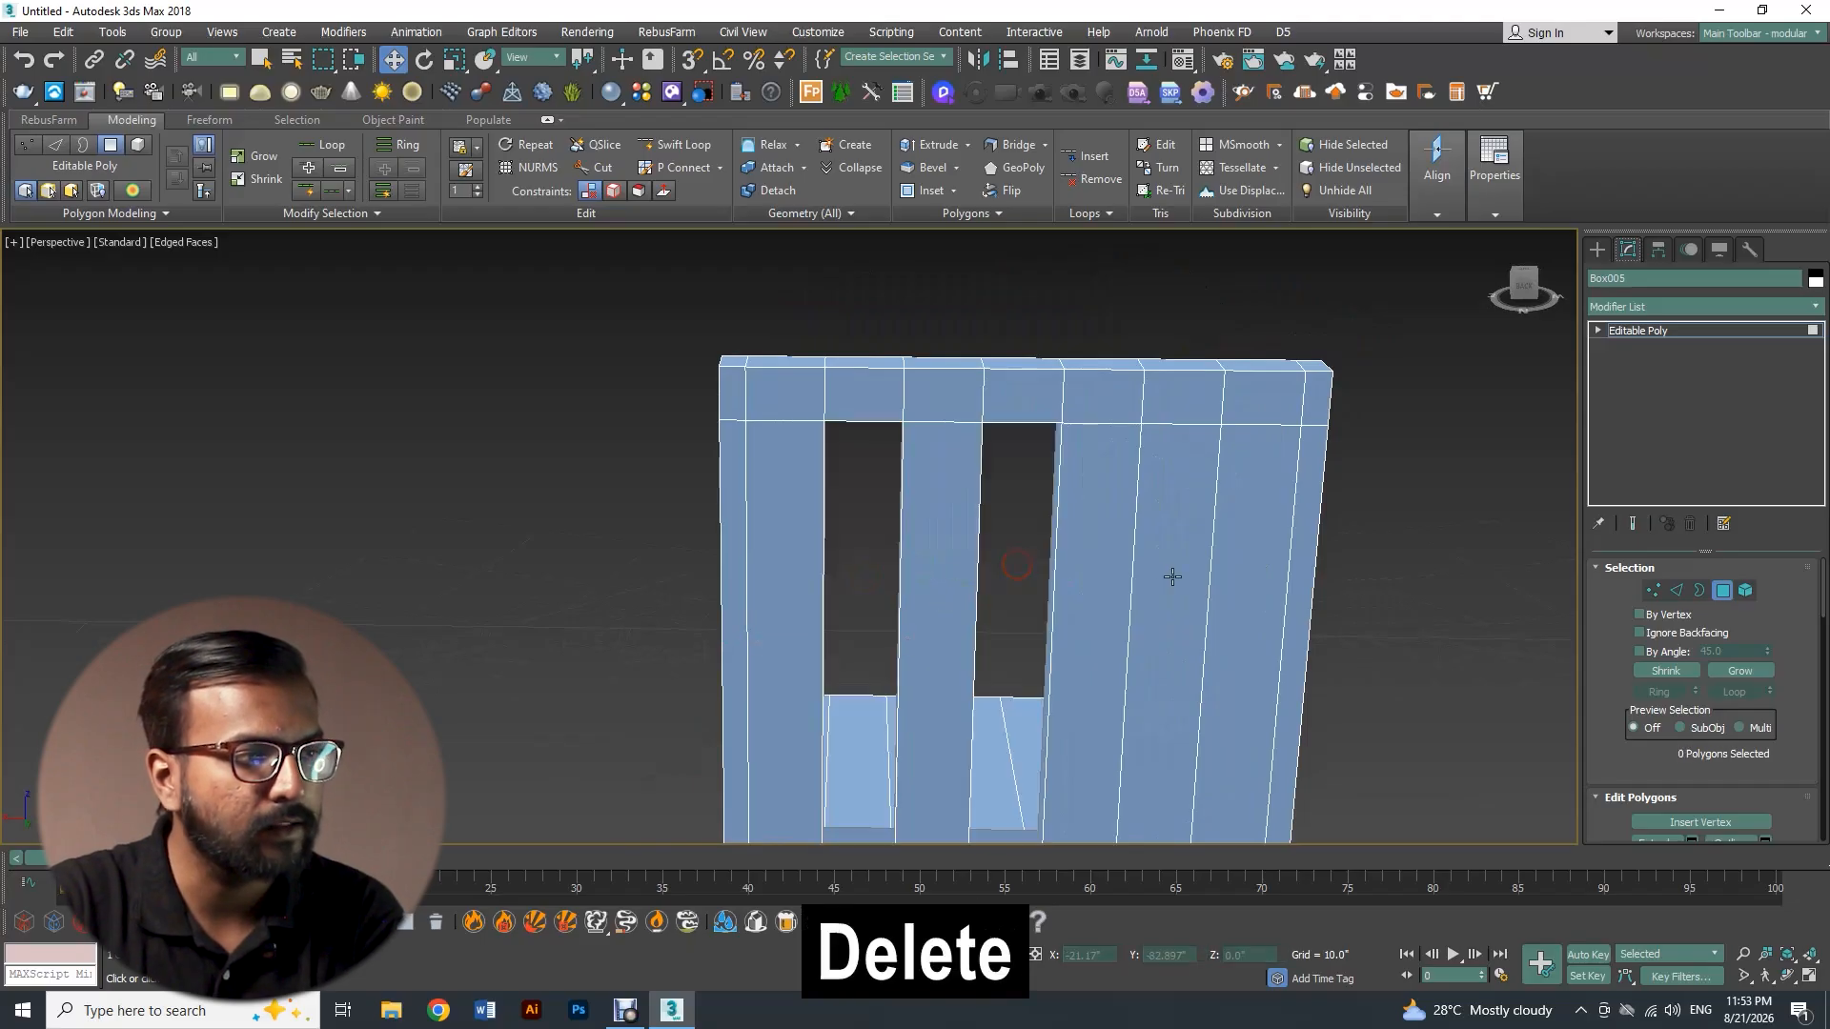
{"action": "left_click", "coordinate": [1172, 576]}
{"action": "key", "text": "Delete"}
Examine the three backrest slots from several angles for missing inner walls between the front and rear faces
{"action": "scroll", "coordinate": [1151, 619], "scroll_direction": "down", "scroll_amount": 5}
{"action": "middle_click_drag", "start_coordinate": [1059, 515], "coordinate": [944, 714], "text": "alt"}
{"action": "scroll", "coordinate": [1181, 474], "scroll_direction": "up", "scroll_amount": 5}
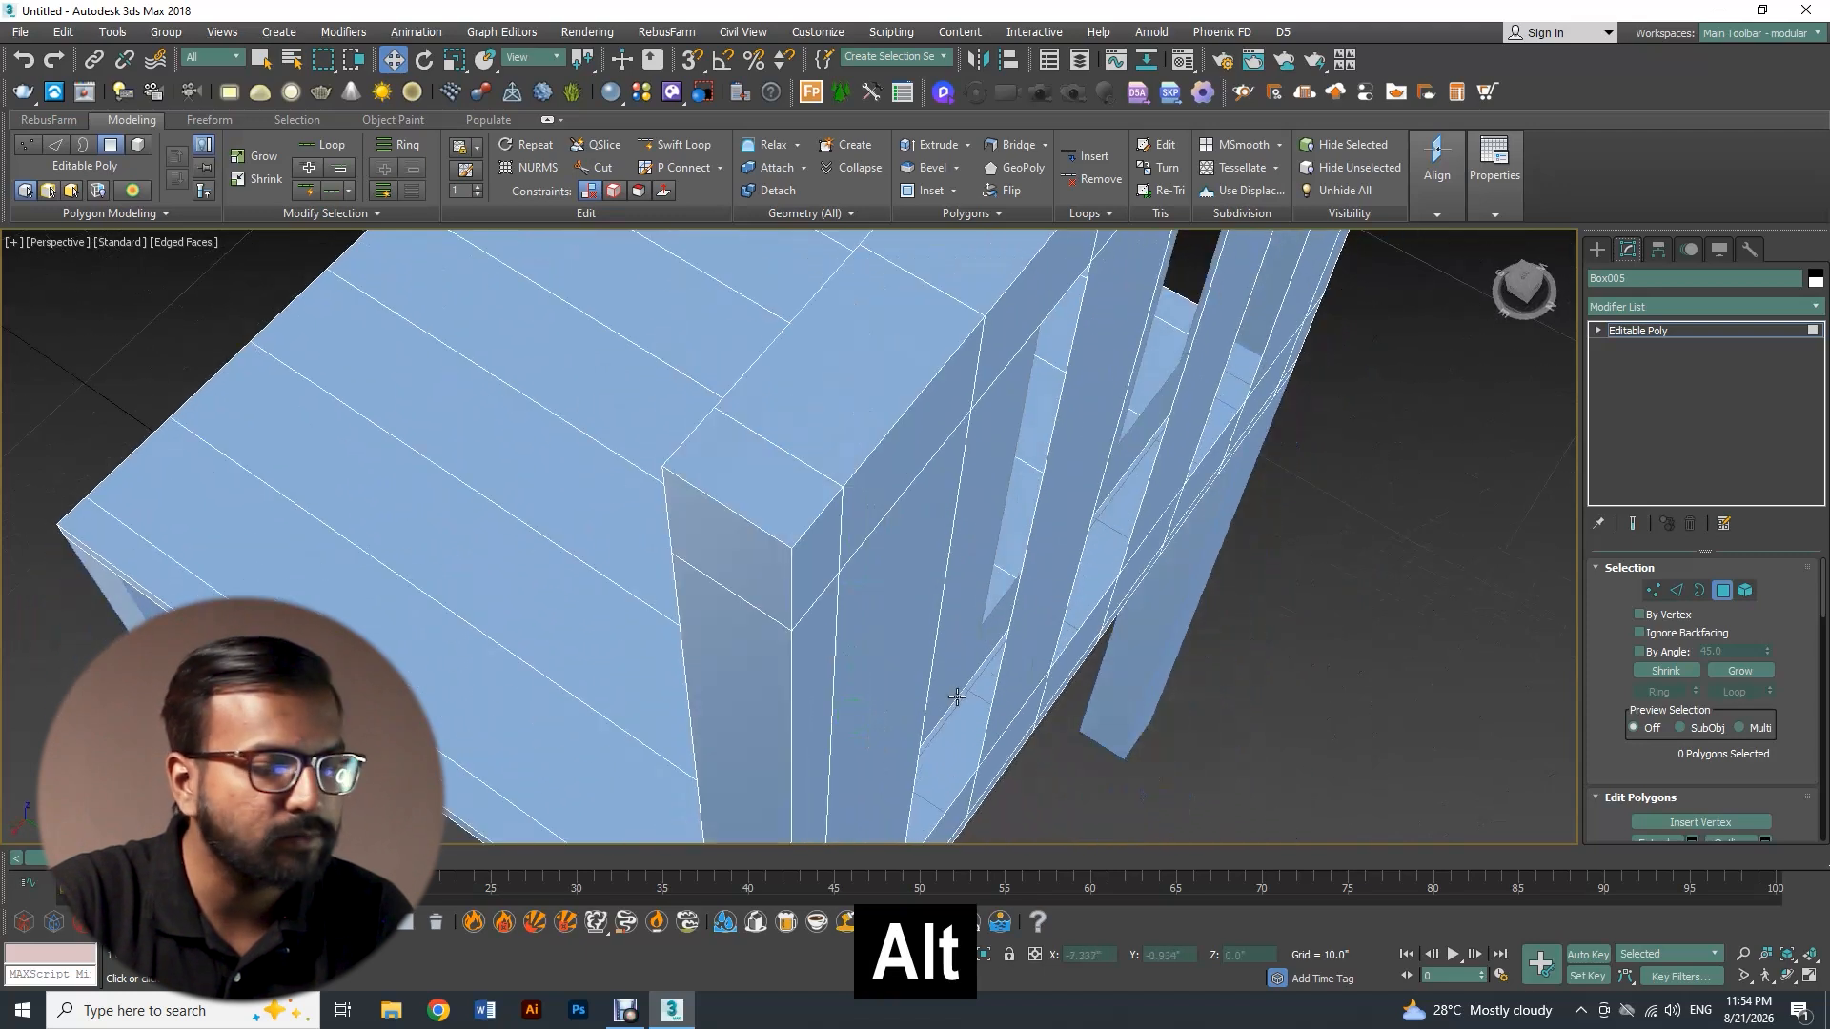
{"action": "scroll", "coordinate": [965, 621], "scroll_direction": "down", "scroll_amount": 3}
{"action": "middle_click_drag", "start_coordinate": [967, 617], "coordinate": [921, 566], "text": "alt"}
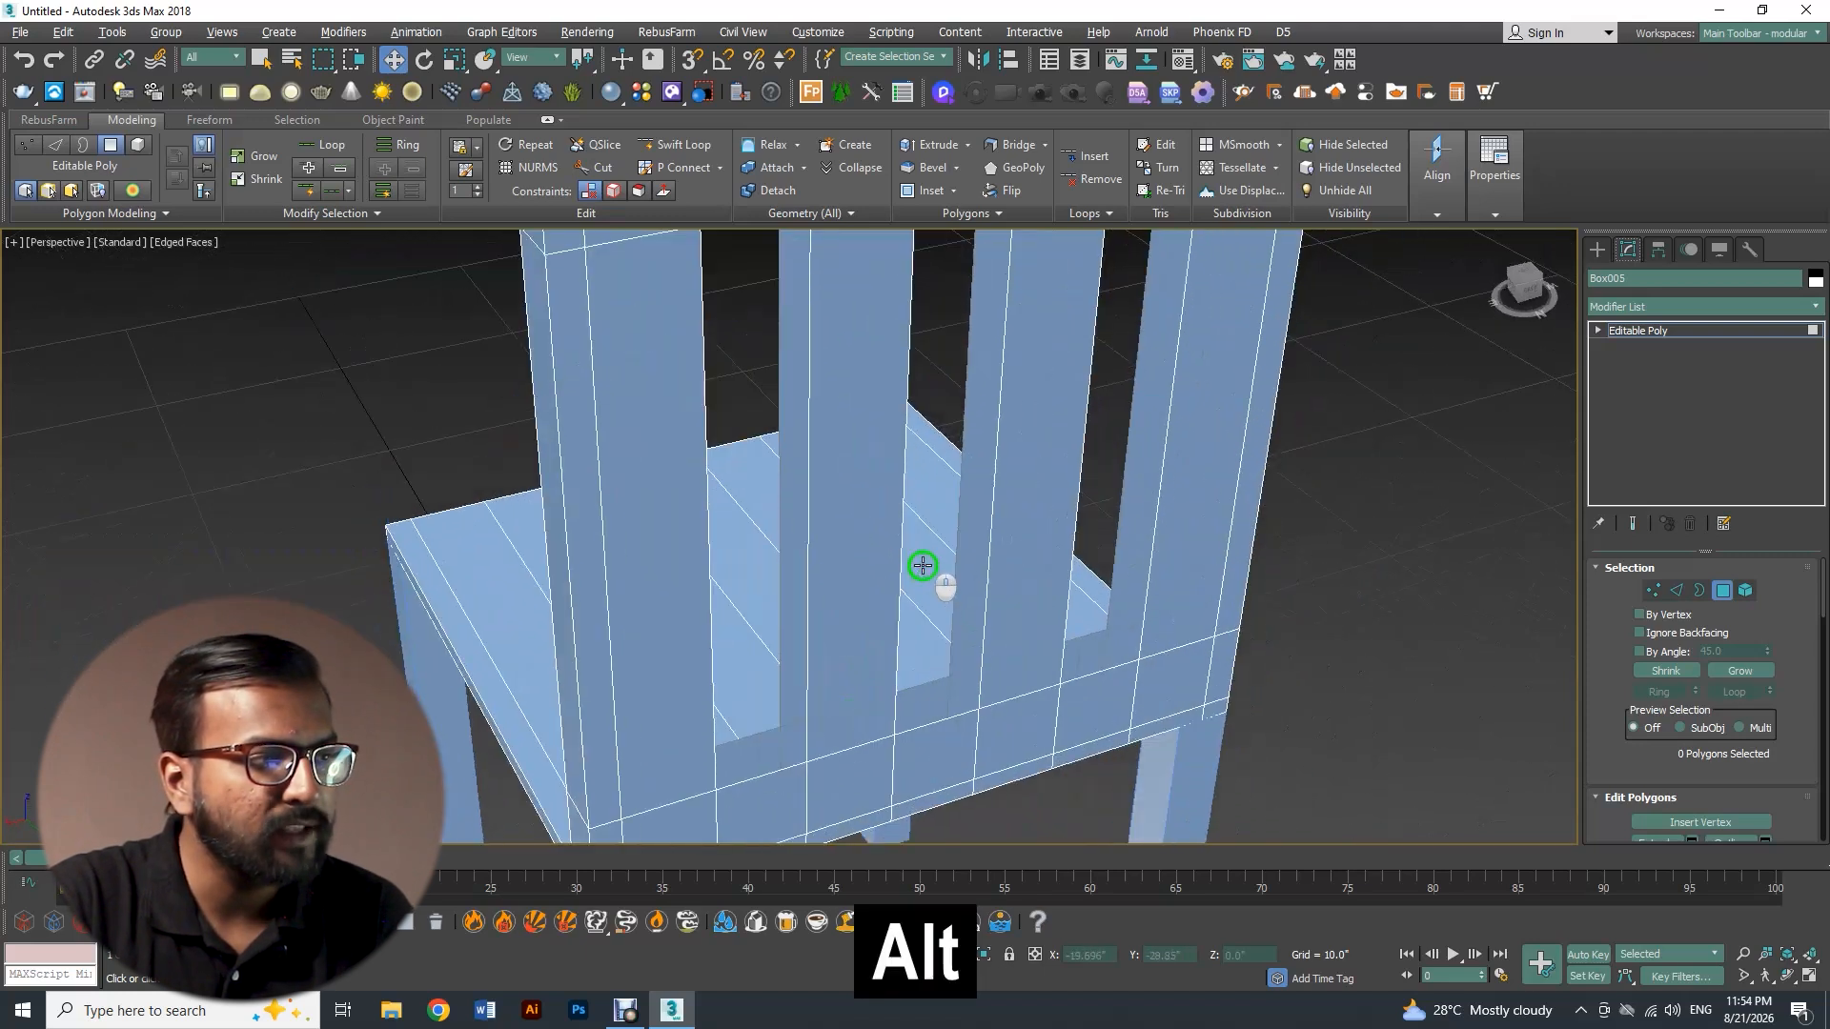
{"action": "scroll", "coordinate": [811, 544], "scroll_direction": "down", "scroll_amount": 2}
{"action": "middle_click_drag", "start_coordinate": [804, 544], "coordinate": [943, 603], "text": "alt"}
{"action": "scroll", "coordinate": [935, 473], "scroll_direction": "up", "scroll_amount": 3}
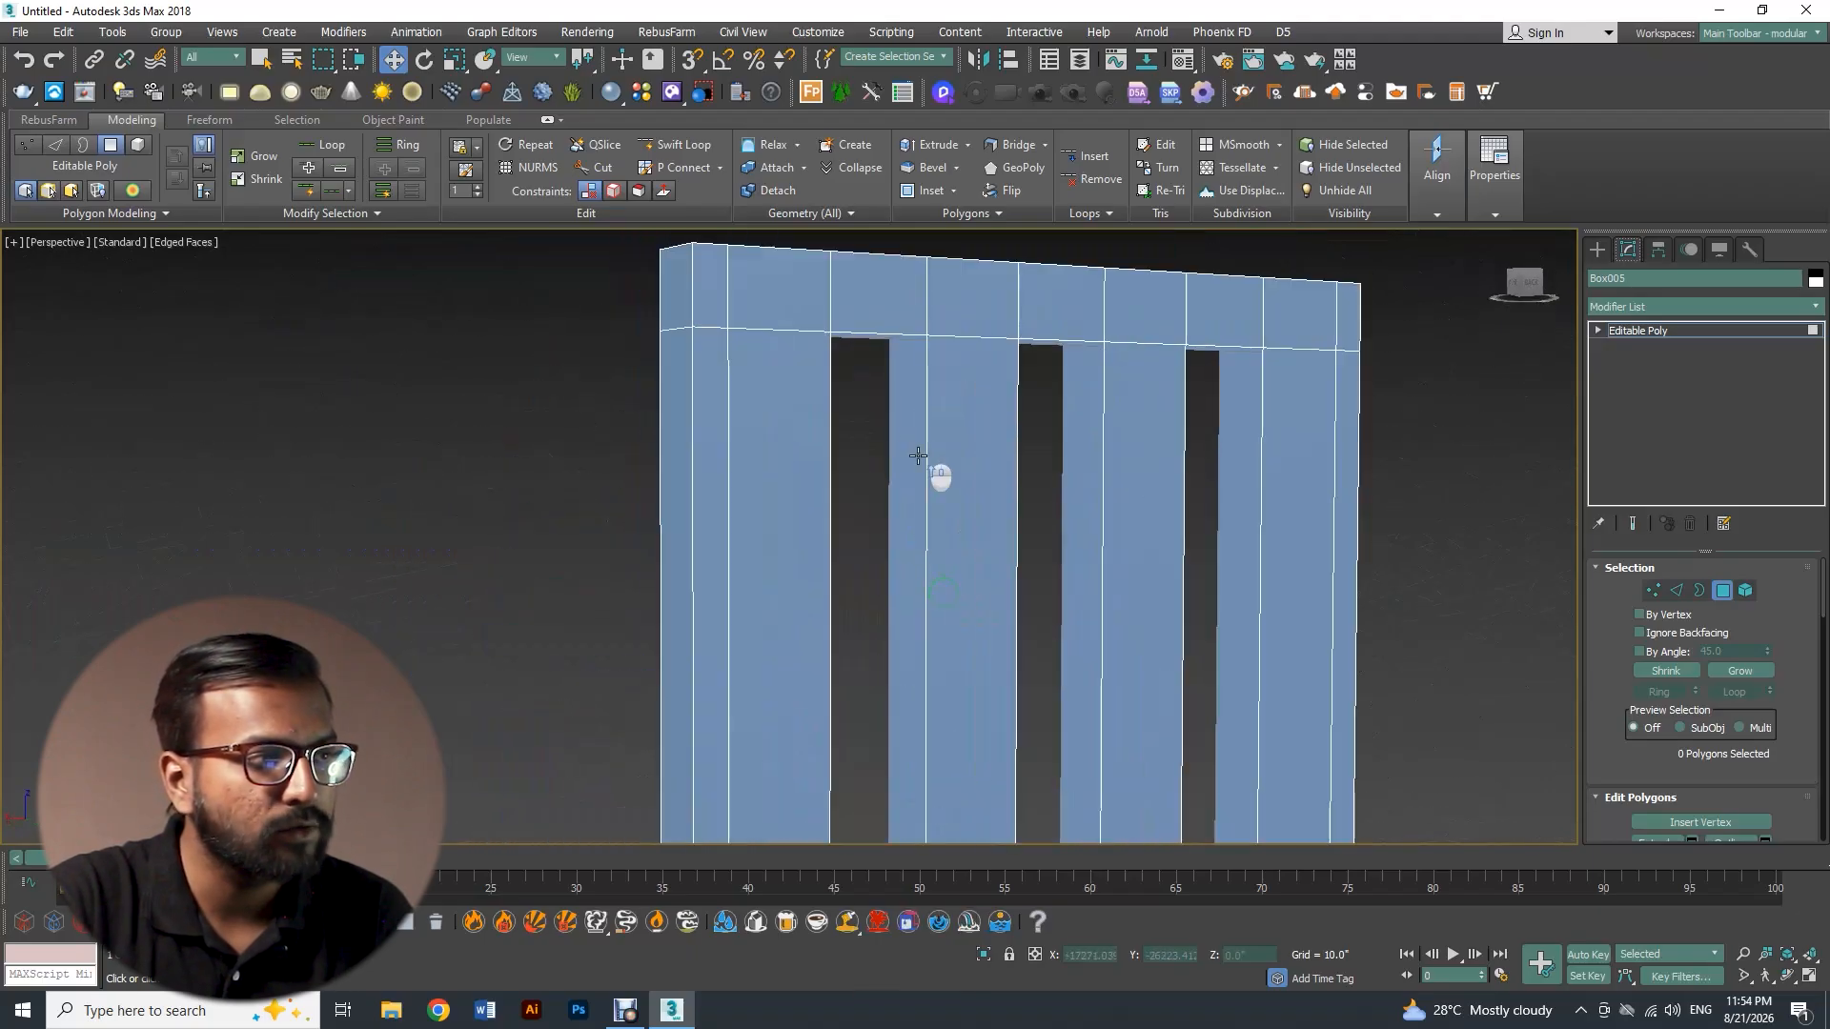
Switch to border sub-object editing and bridge the front and rear borders of the first outer backrest slot
{"action": "middle_click_drag", "start_coordinate": [935, 474], "coordinate": [935, 461], "text": "alt"}
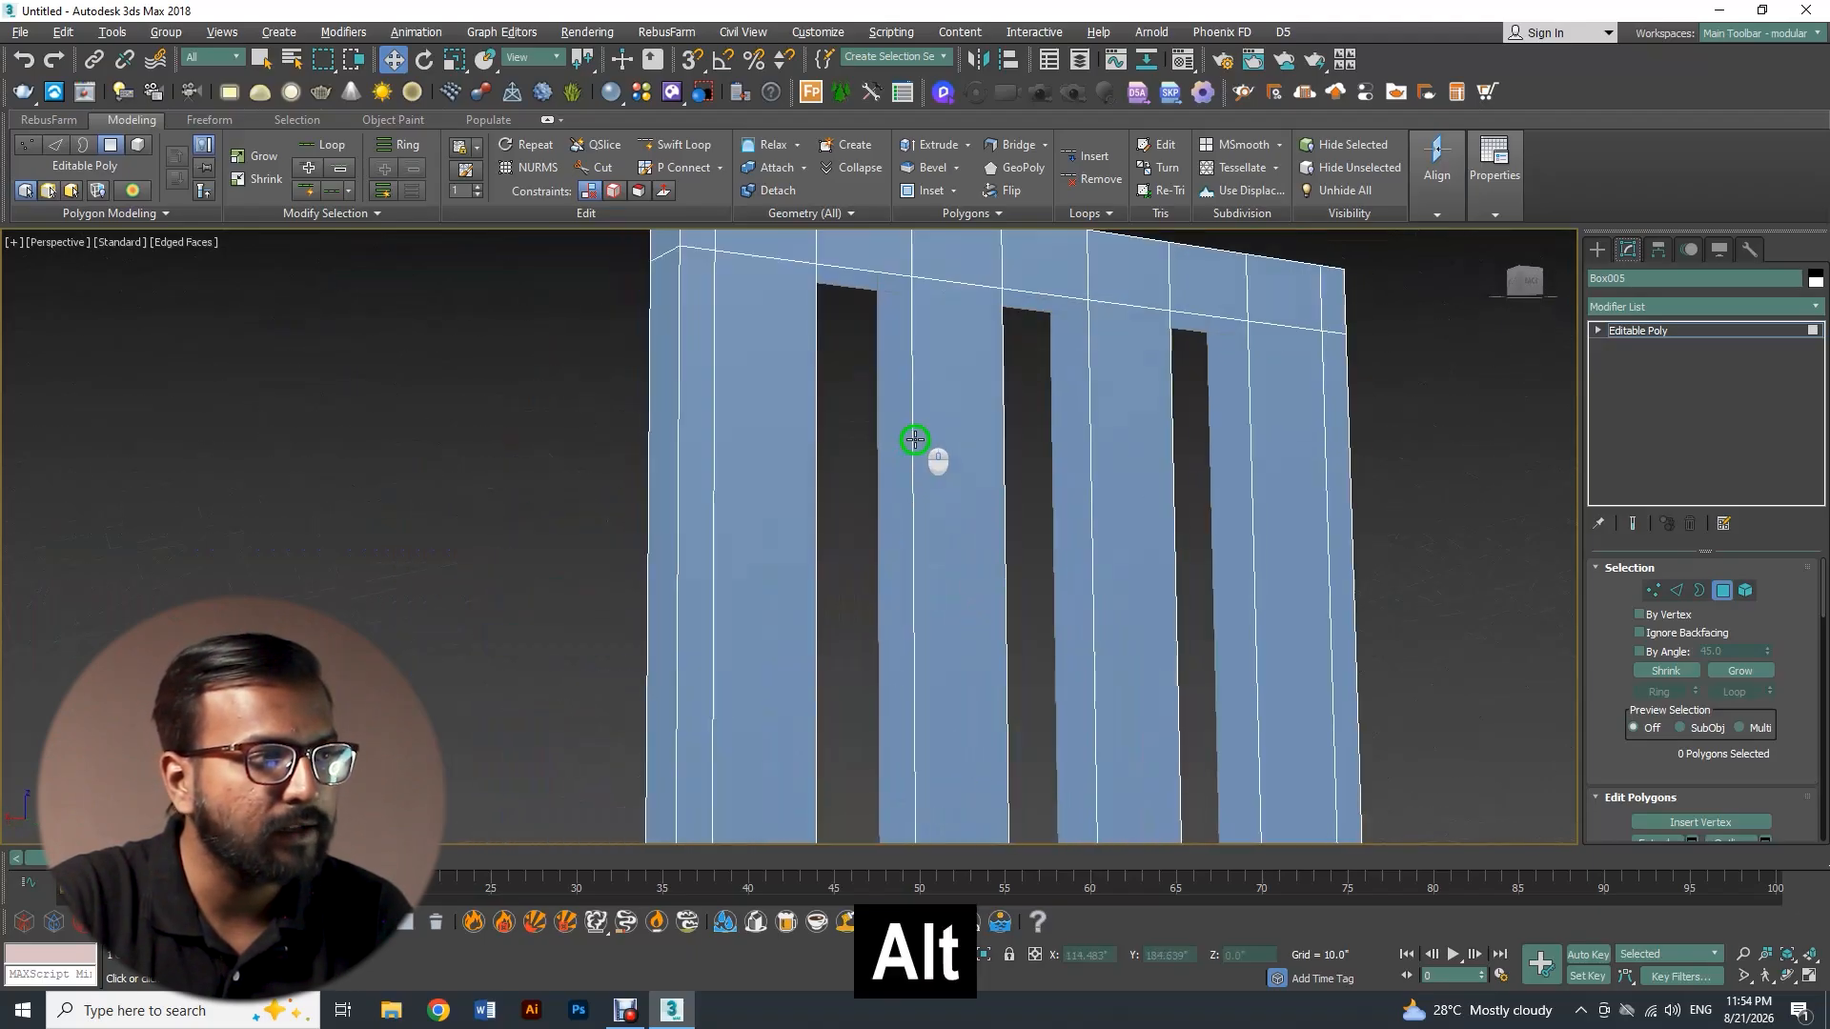
{"action": "left_click", "coordinate": [1700, 592]}
{"action": "left_click", "coordinate": [878, 515]}
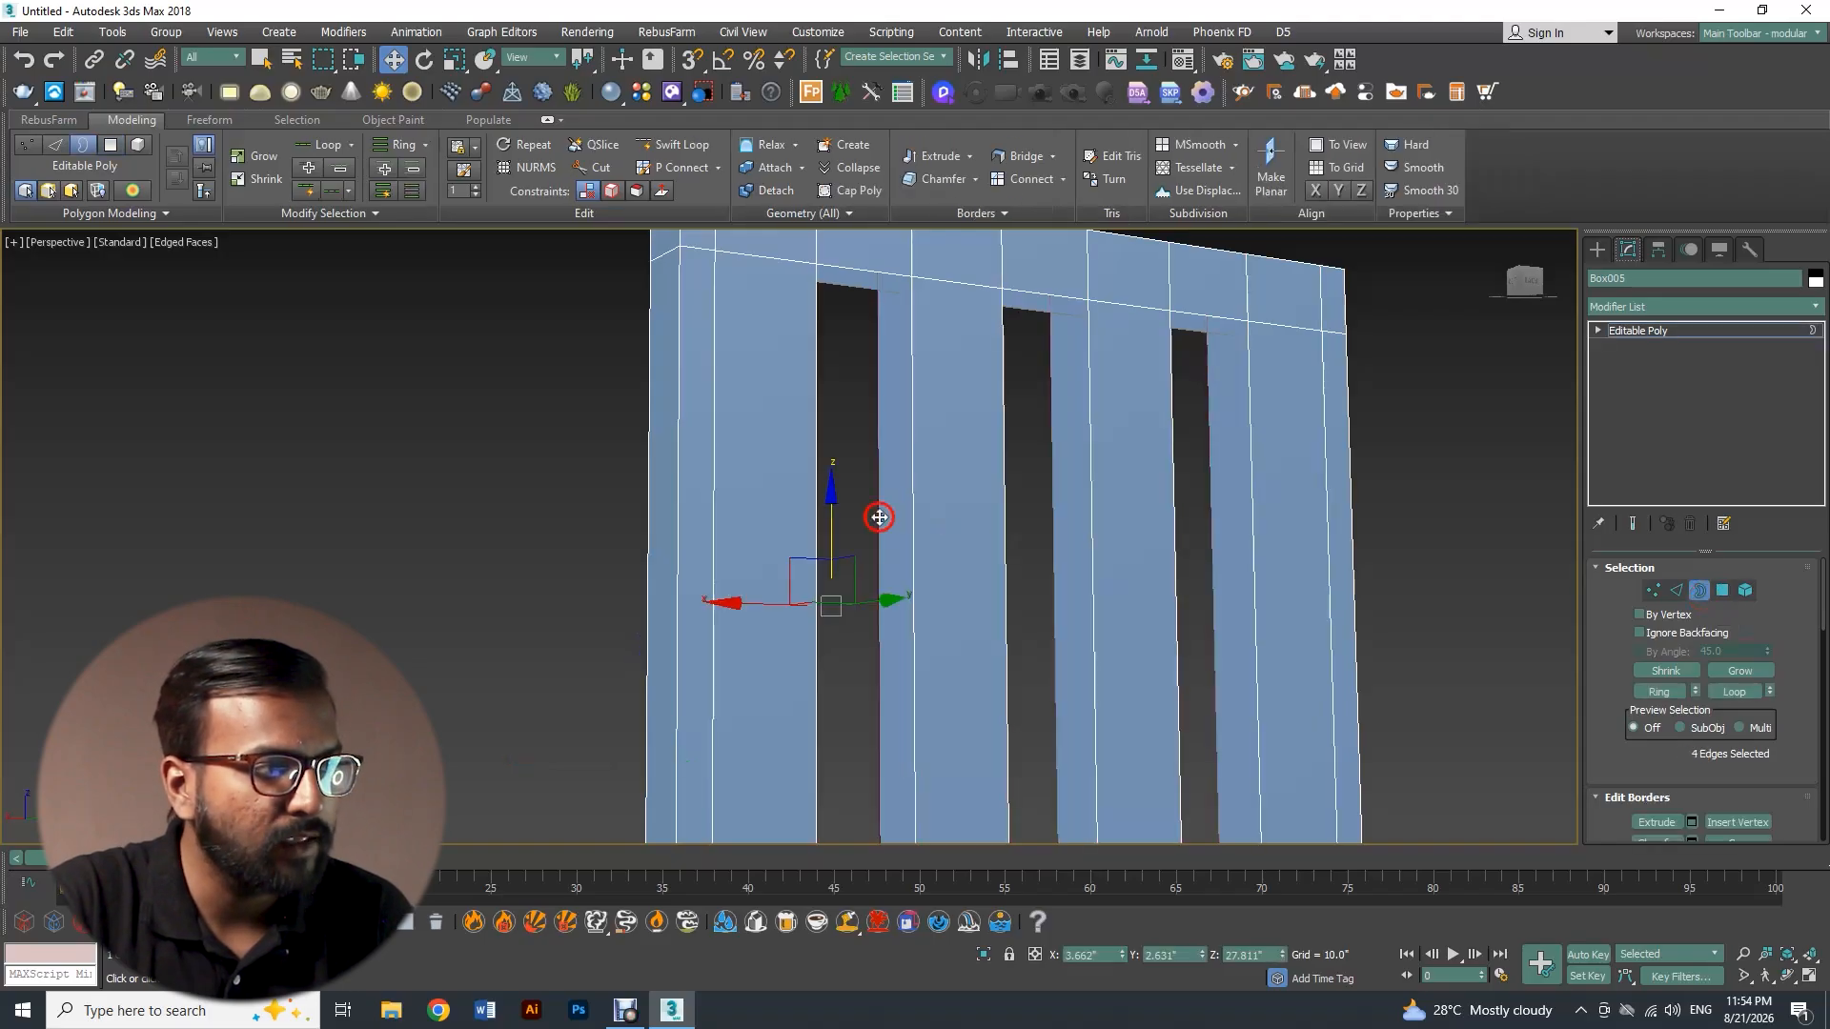
{"action": "left_click", "coordinate": [910, 522], "text": "ctrl"}
{"action": "scroll", "coordinate": [1642, 670], "scroll_direction": "down", "scroll_amount": 3}
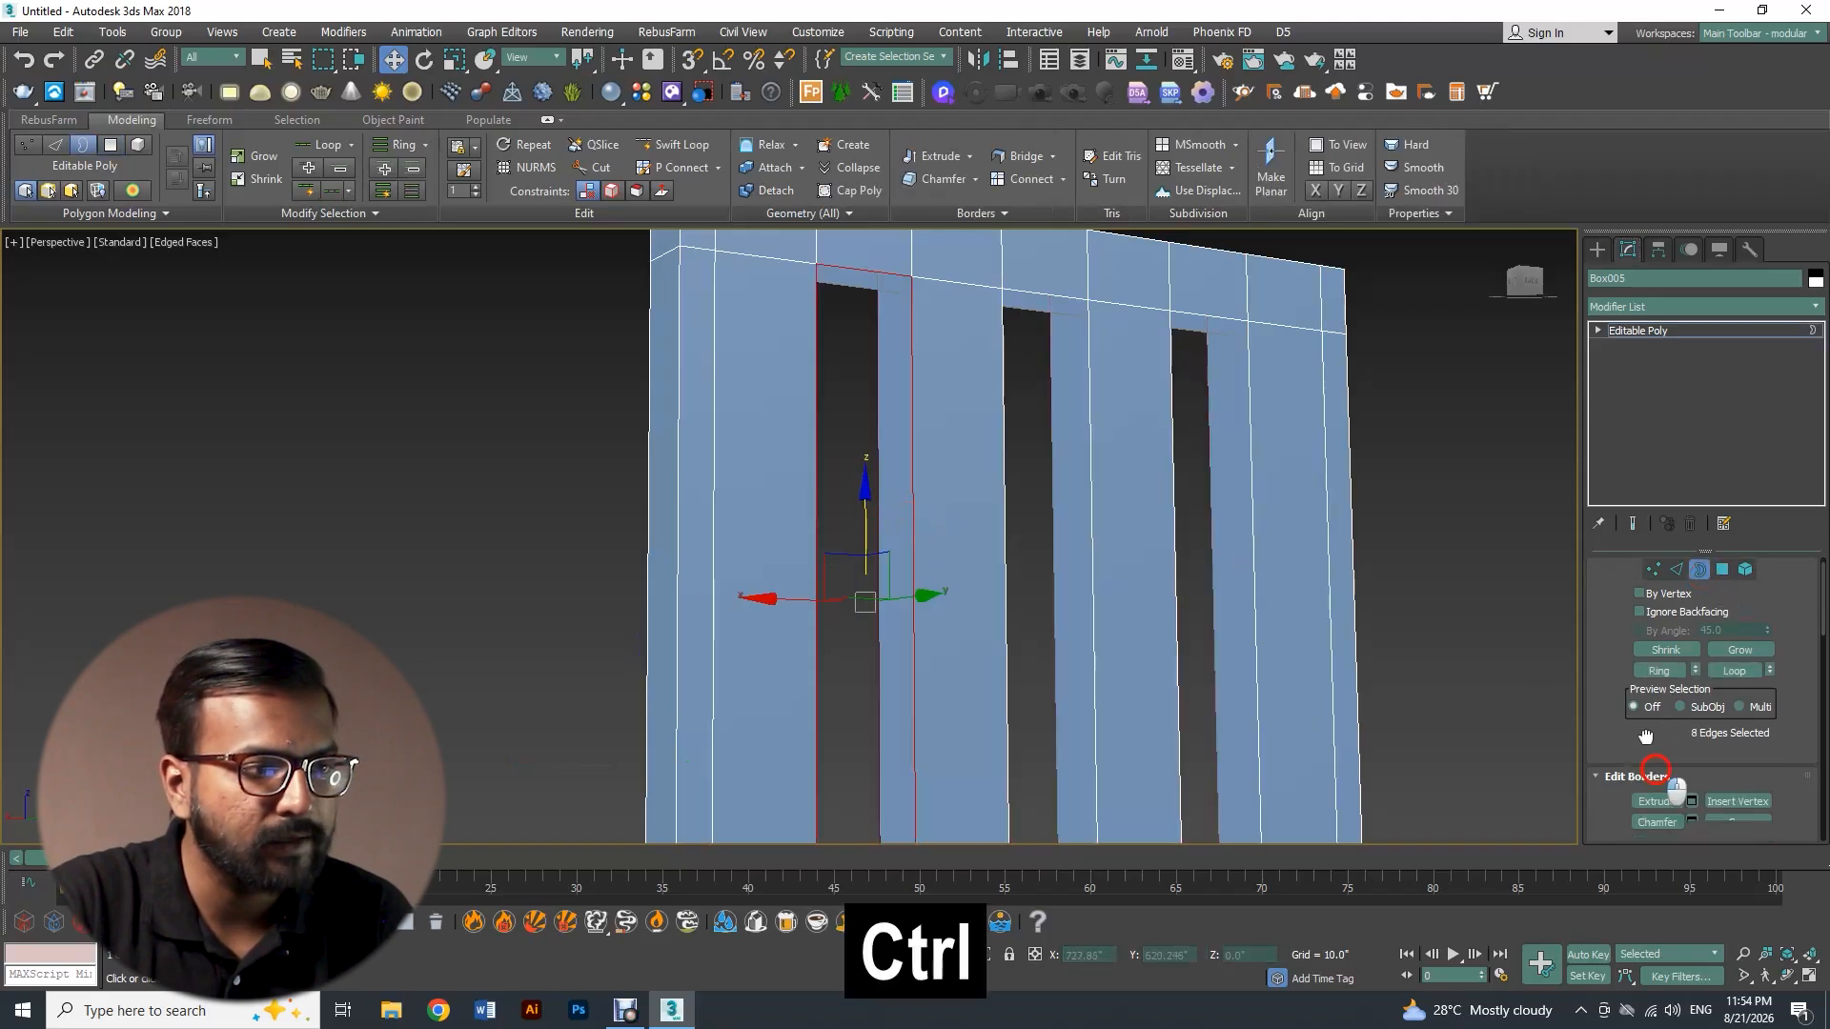
{"action": "middle_click_drag", "start_coordinate": [801, 347], "coordinate": [705, 339], "text": "alt"}
Select the front and rear borders of the middle backrest slot and bridge them to close its inner walls
{"action": "middle_click_drag", "start_coordinate": [795, 454], "coordinate": [1094, 374], "text": "alt"}
{"action": "left_click", "coordinate": [1095, 423]}
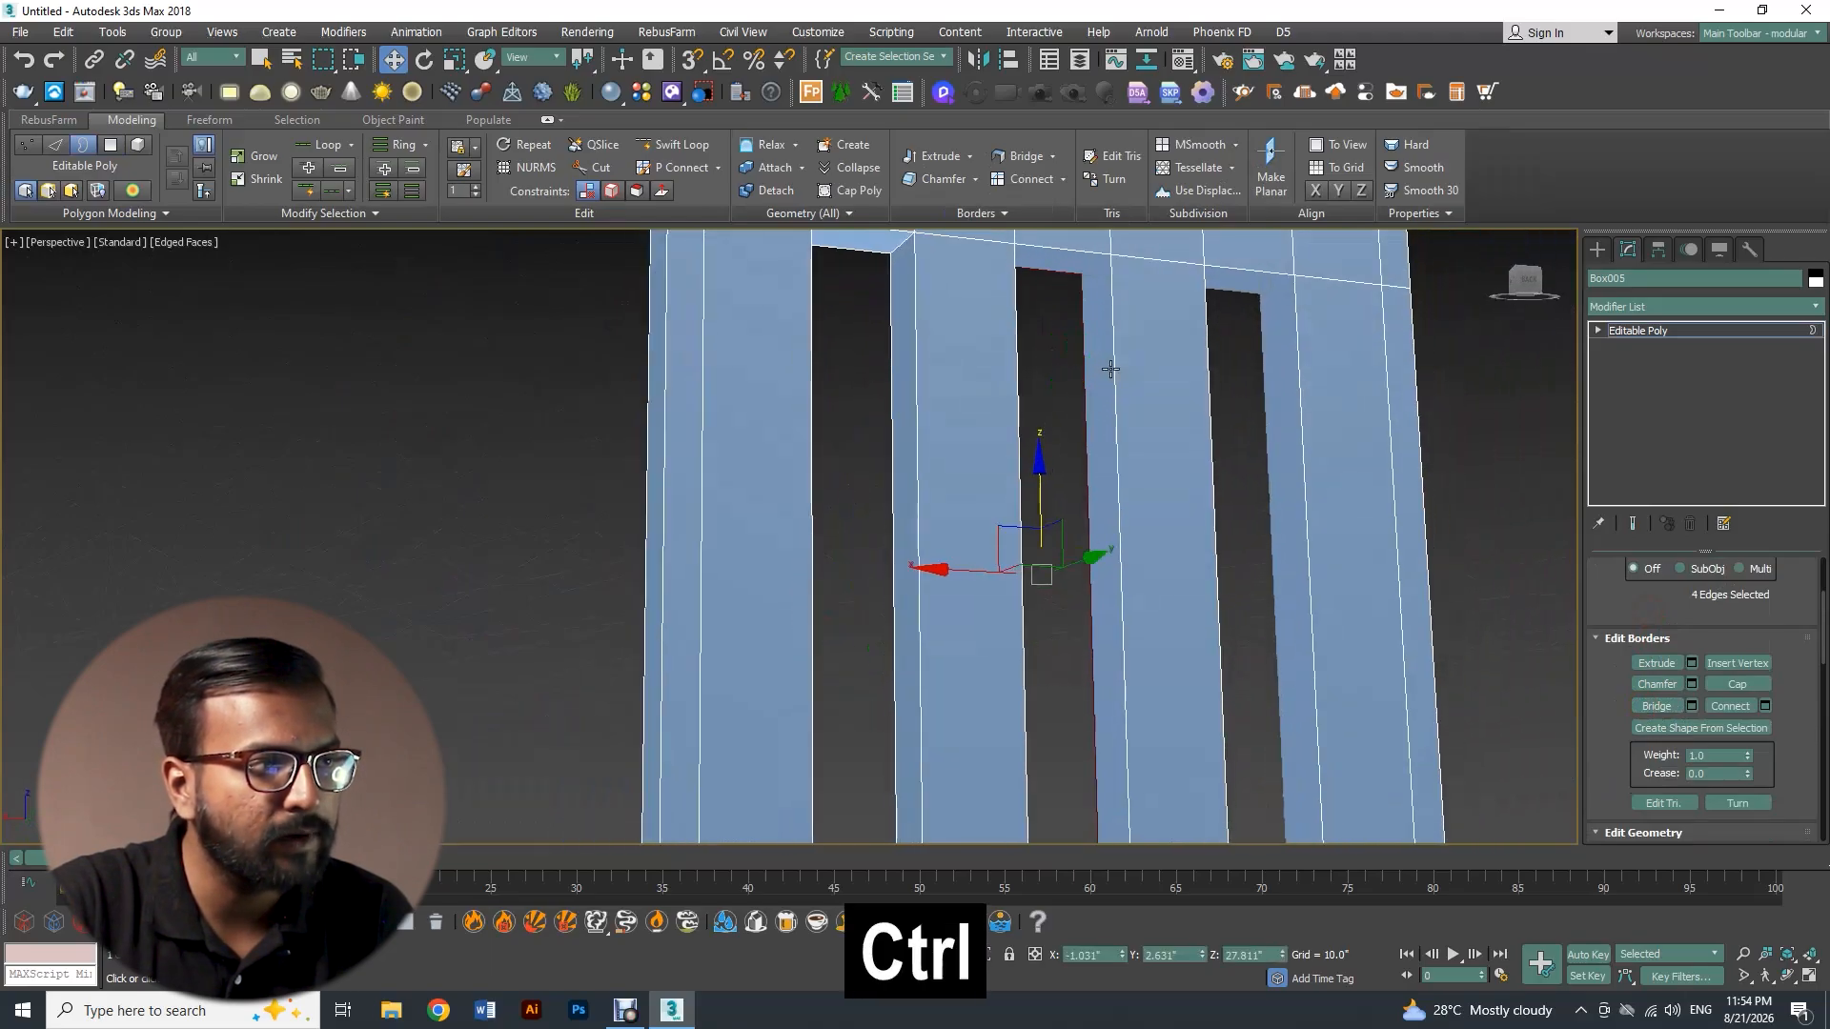
{"action": "left_click", "coordinate": [1112, 371], "text": "ctrl"}
{"action": "left_click", "coordinate": [1655, 706]}
{"action": "middle_click_drag", "start_coordinate": [1077, 496], "coordinate": [1065, 360], "text": "alt"}
Select both borders of the remaining outer backrest slot and bridge them to close its inner walls
{"action": "middle_click_drag", "start_coordinate": [1221, 428], "coordinate": [1073, 474], "text": "alt"}
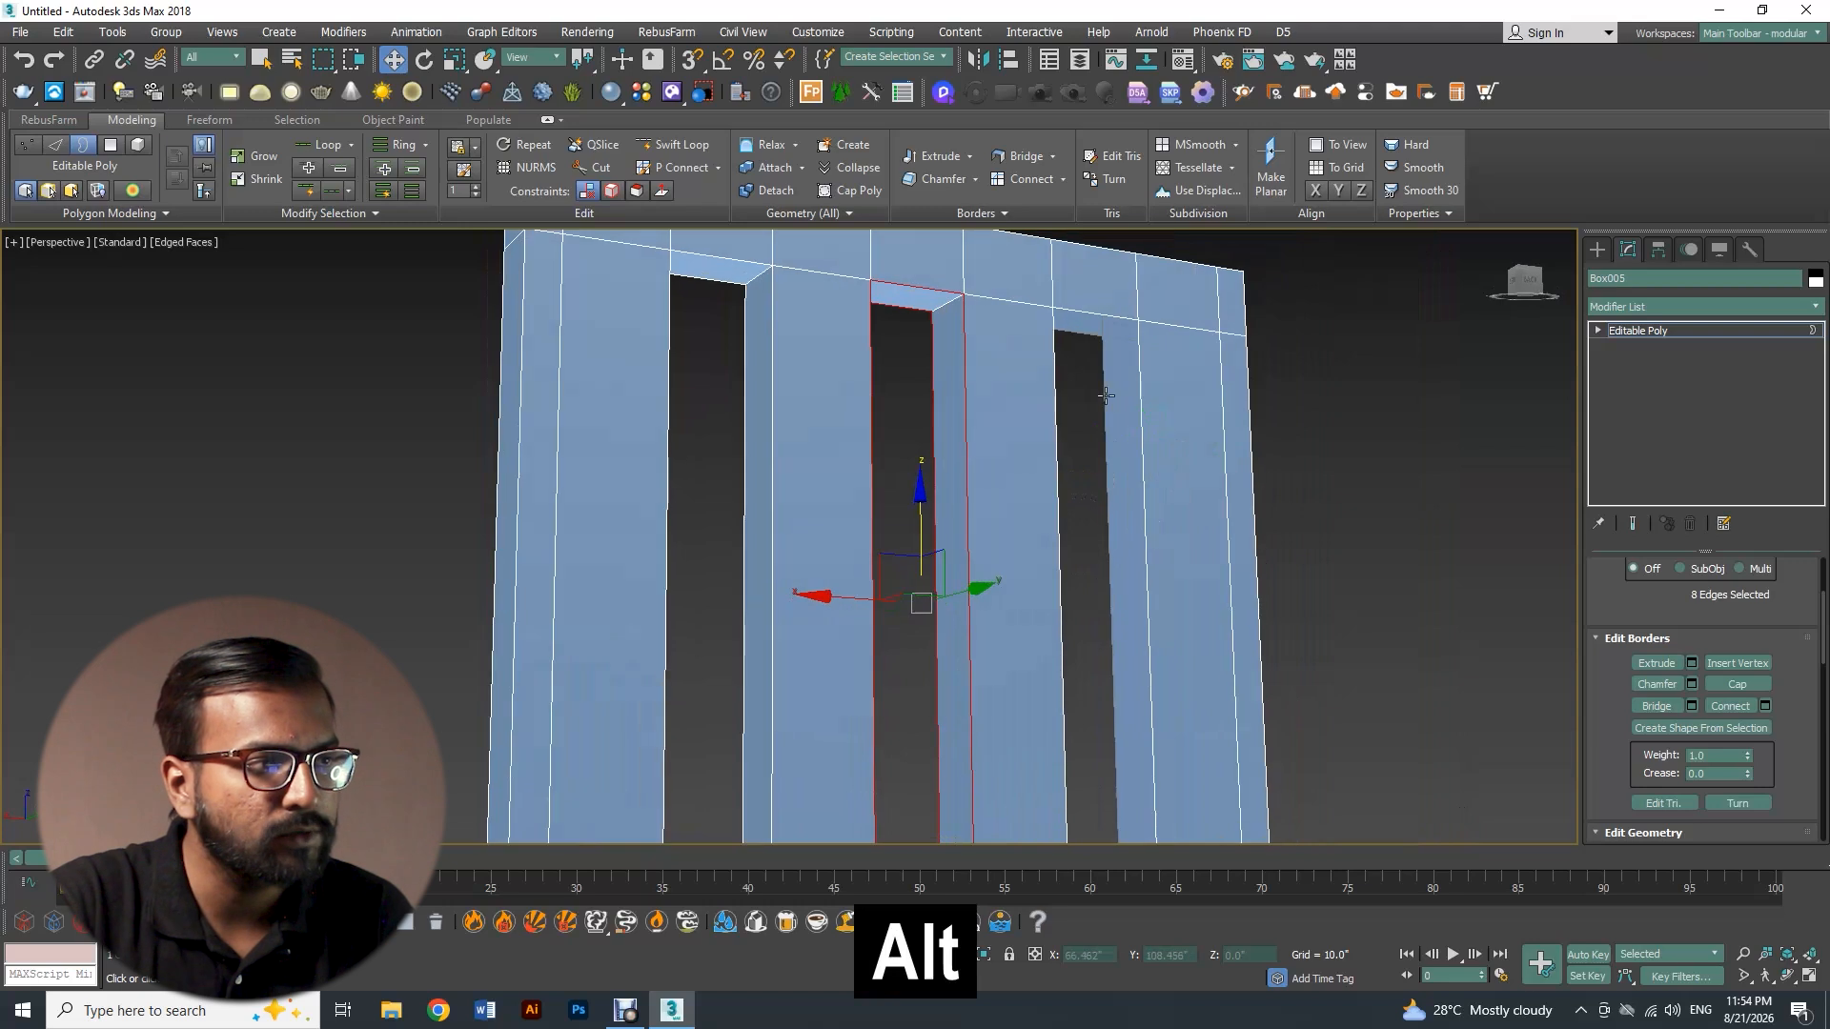
{"action": "left_click", "coordinate": [1104, 394]}
{"action": "left_click", "coordinate": [1137, 405], "text": "ctrl"}
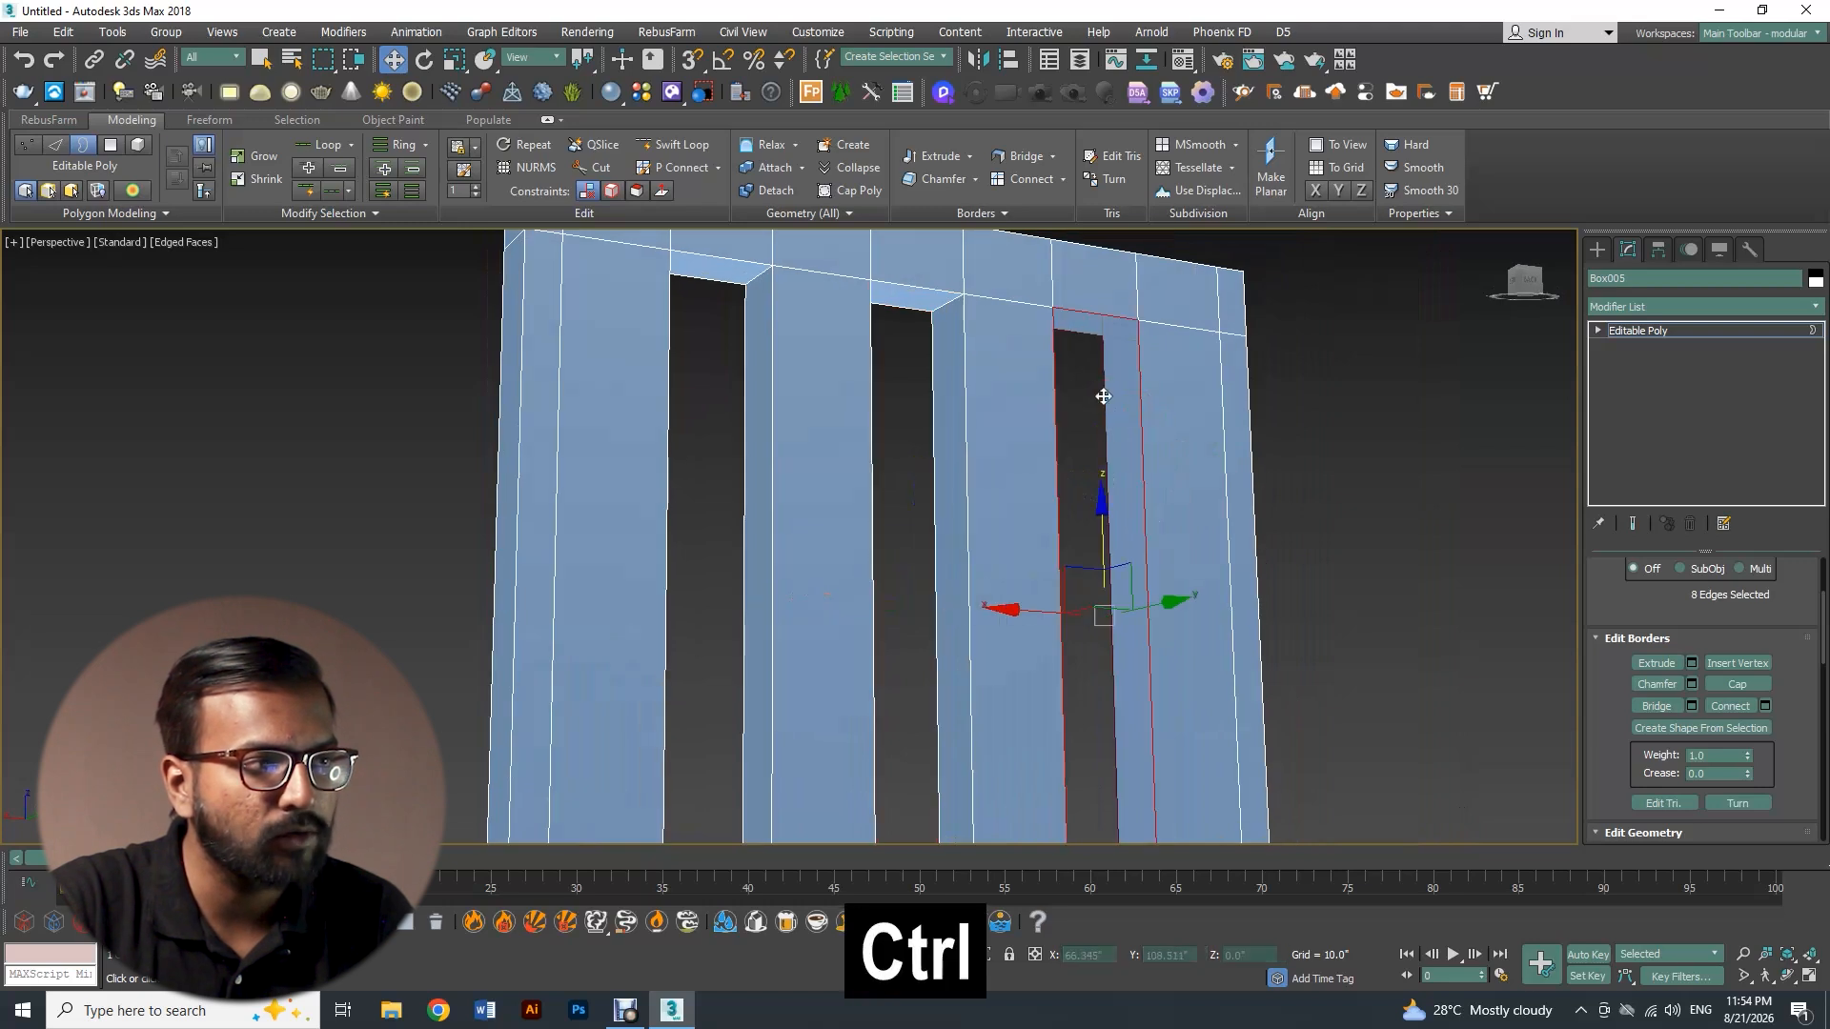
{"action": "left_click", "coordinate": [1655, 706]}
{"action": "middle_click_drag", "start_coordinate": [983, 396], "coordinate": [1108, 398], "text": "alt"}
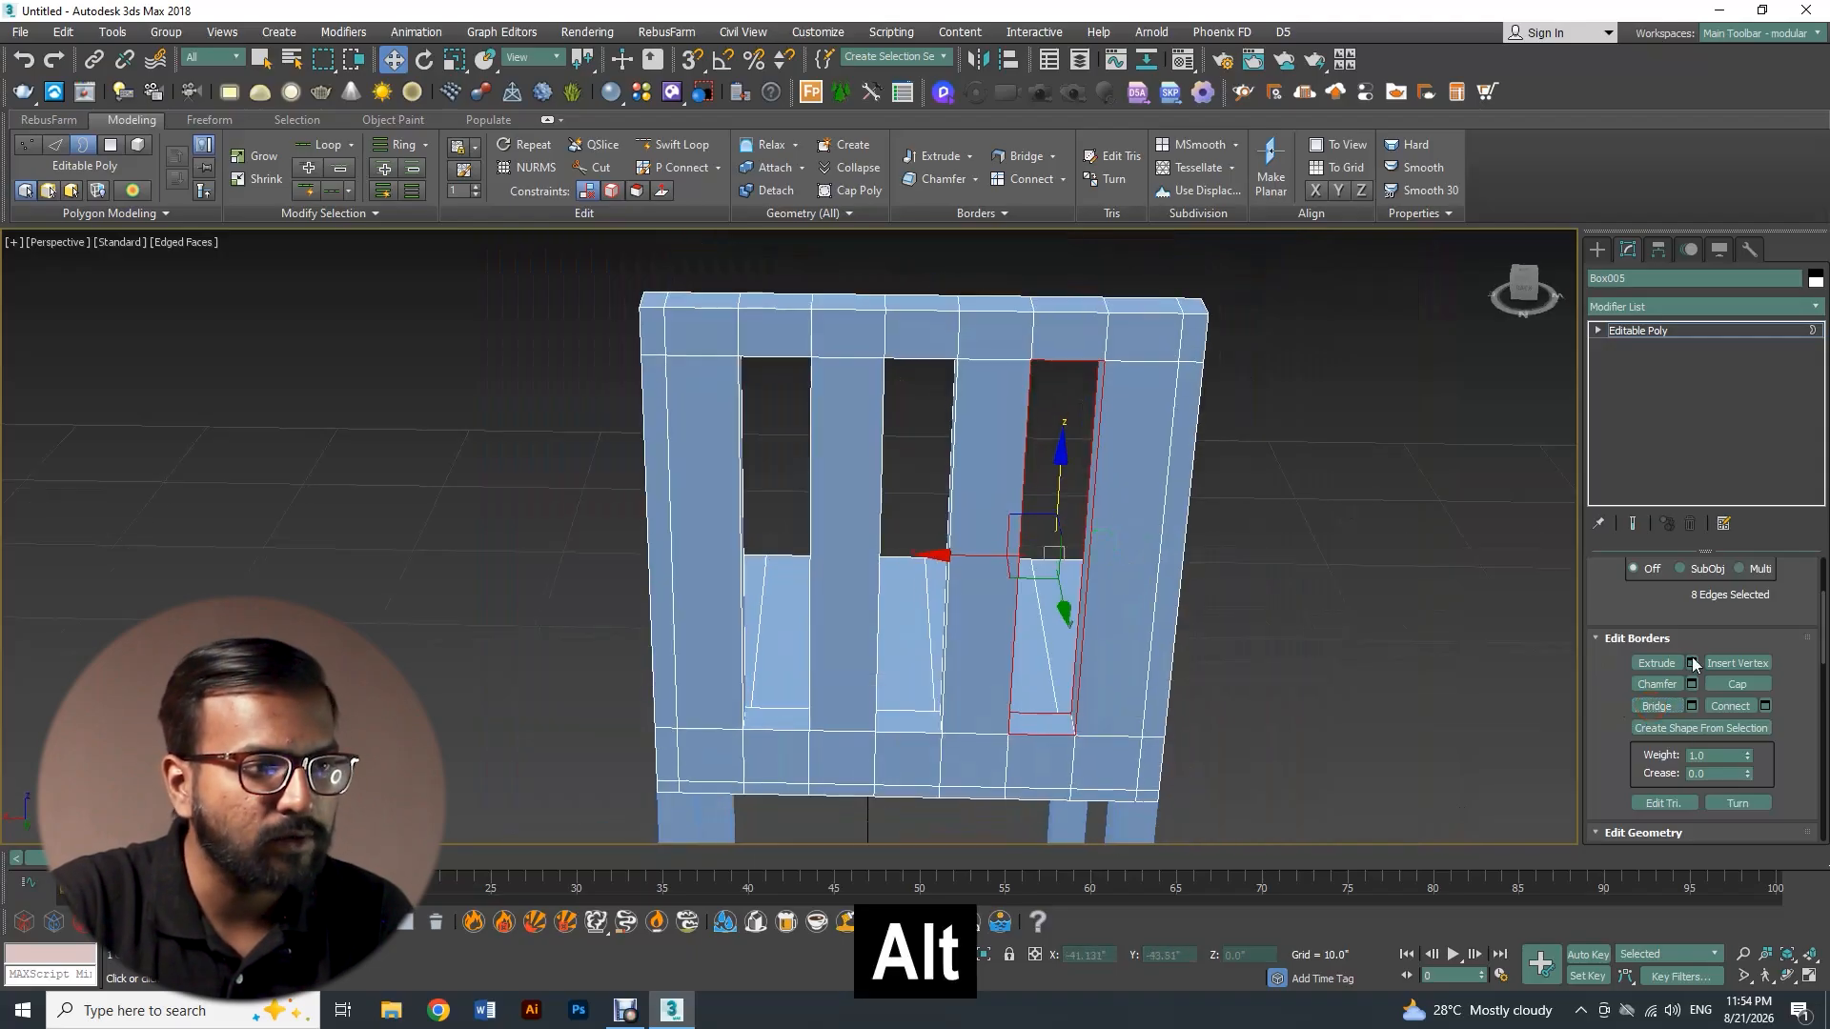
Leave sub-object editing, clear the selection, and hide the edged faces to view the whole shaded chair
{"action": "mouse_move", "coordinate": [1785, 622]}
{"action": "left_mouse_down"}
{"action": "mouse_move", "coordinate": [1779, 743]}
{"action": "mouse_move", "coordinate": [1706, 595]}
{"action": "left_mouse_up"}
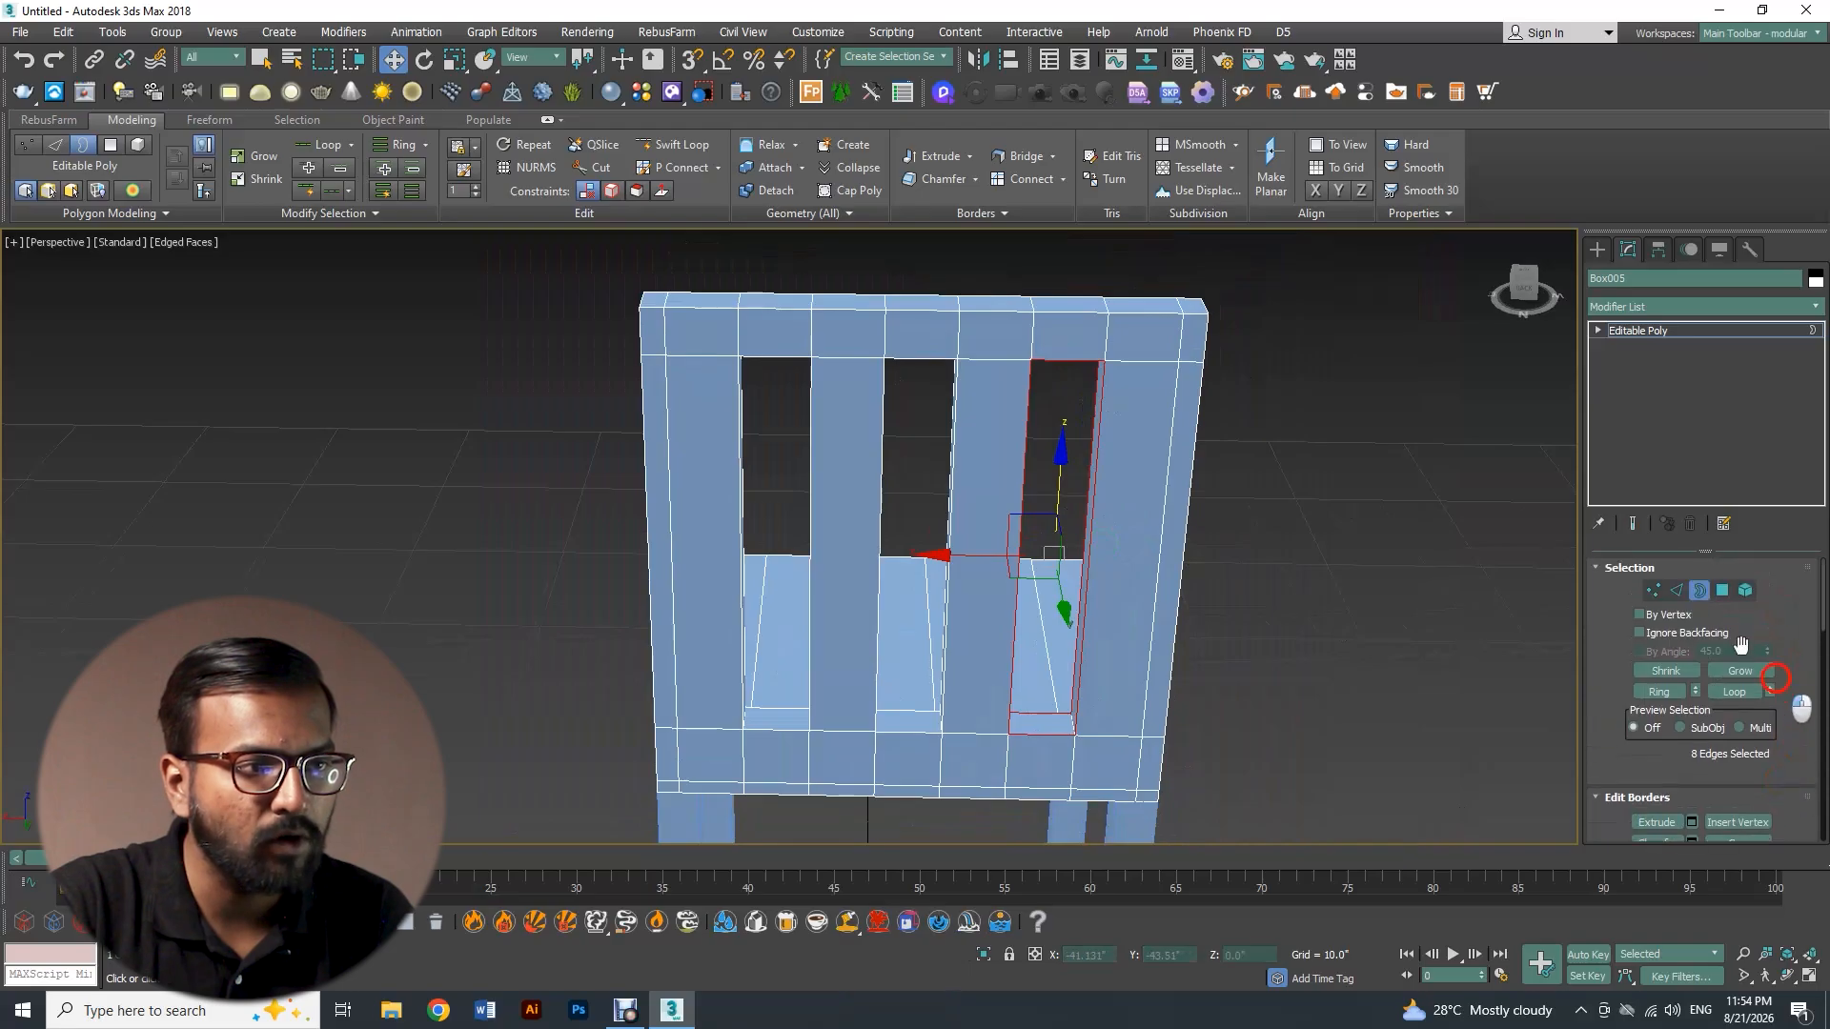
{"action": "left_click", "coordinate": [1338, 528]}
{"action": "key", "text": "F4"}
{"action": "scroll", "coordinate": [1183, 470], "scroll_direction": "down", "scroll_amount": 3}
{"action": "middle_click_drag", "start_coordinate": [954, 517], "coordinate": [944, 633], "text": "alt"}
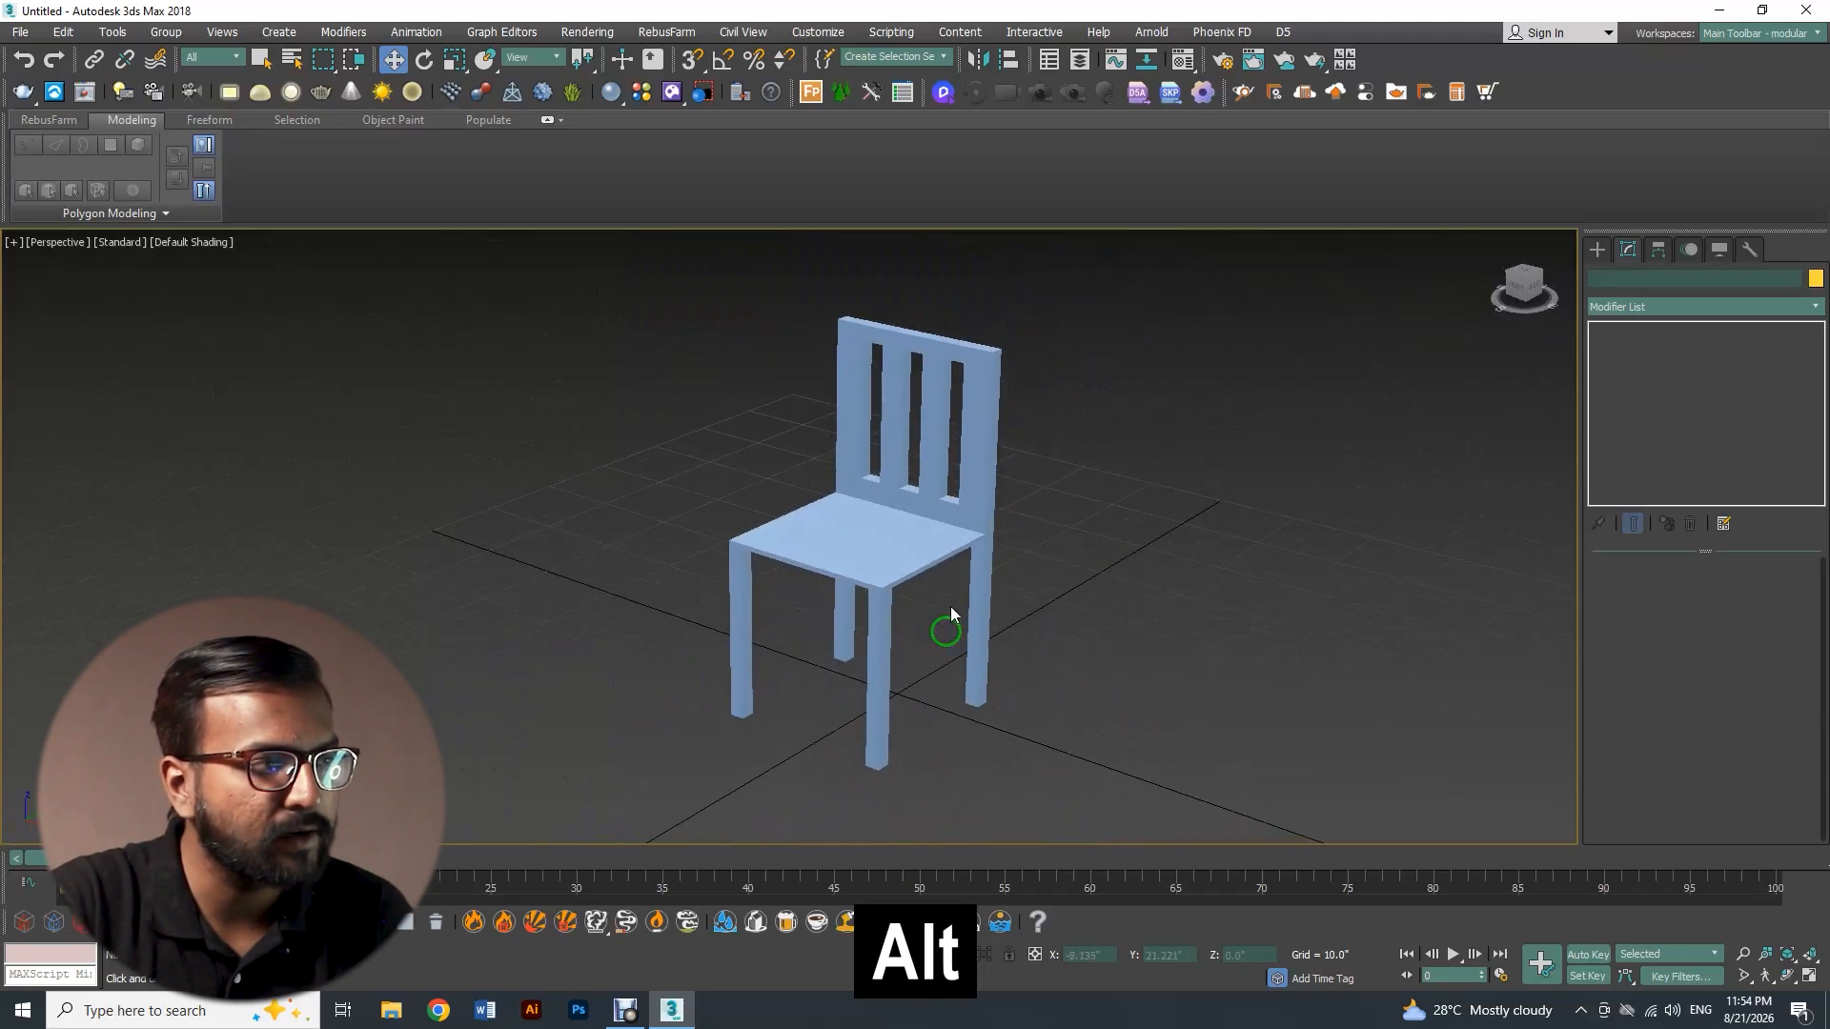
{"action": "key", "text": "alt+z"}
{"action": "left_click_drag", "start_coordinate": [972, 580], "coordinate": [953, 543]}
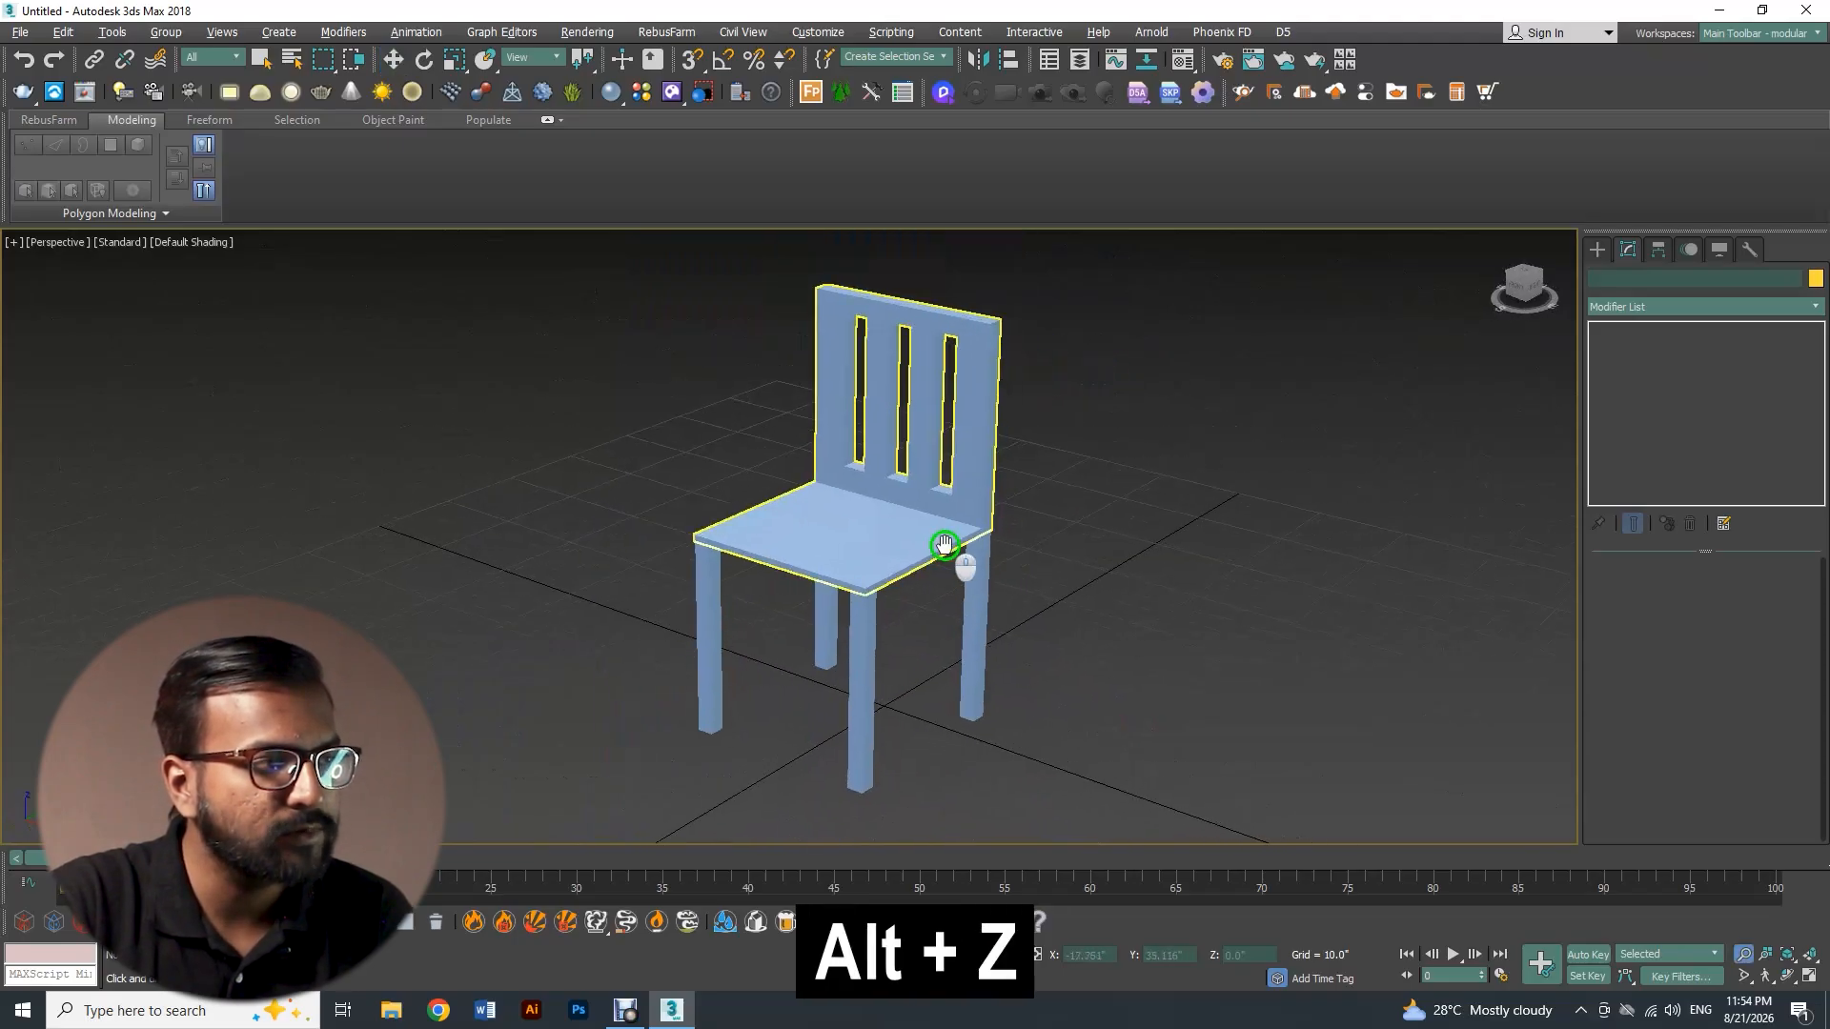
Turn on 3D snapping, then select all five chair parts and assign them an orange object color
{"action": "key", "text": "w"}
{"action": "key", "text": "s"}
{"action": "left_click", "coordinate": [848, 702]}
{"action": "left_click_drag", "start_coordinate": [616, 261], "coordinate": [1084, 792]}
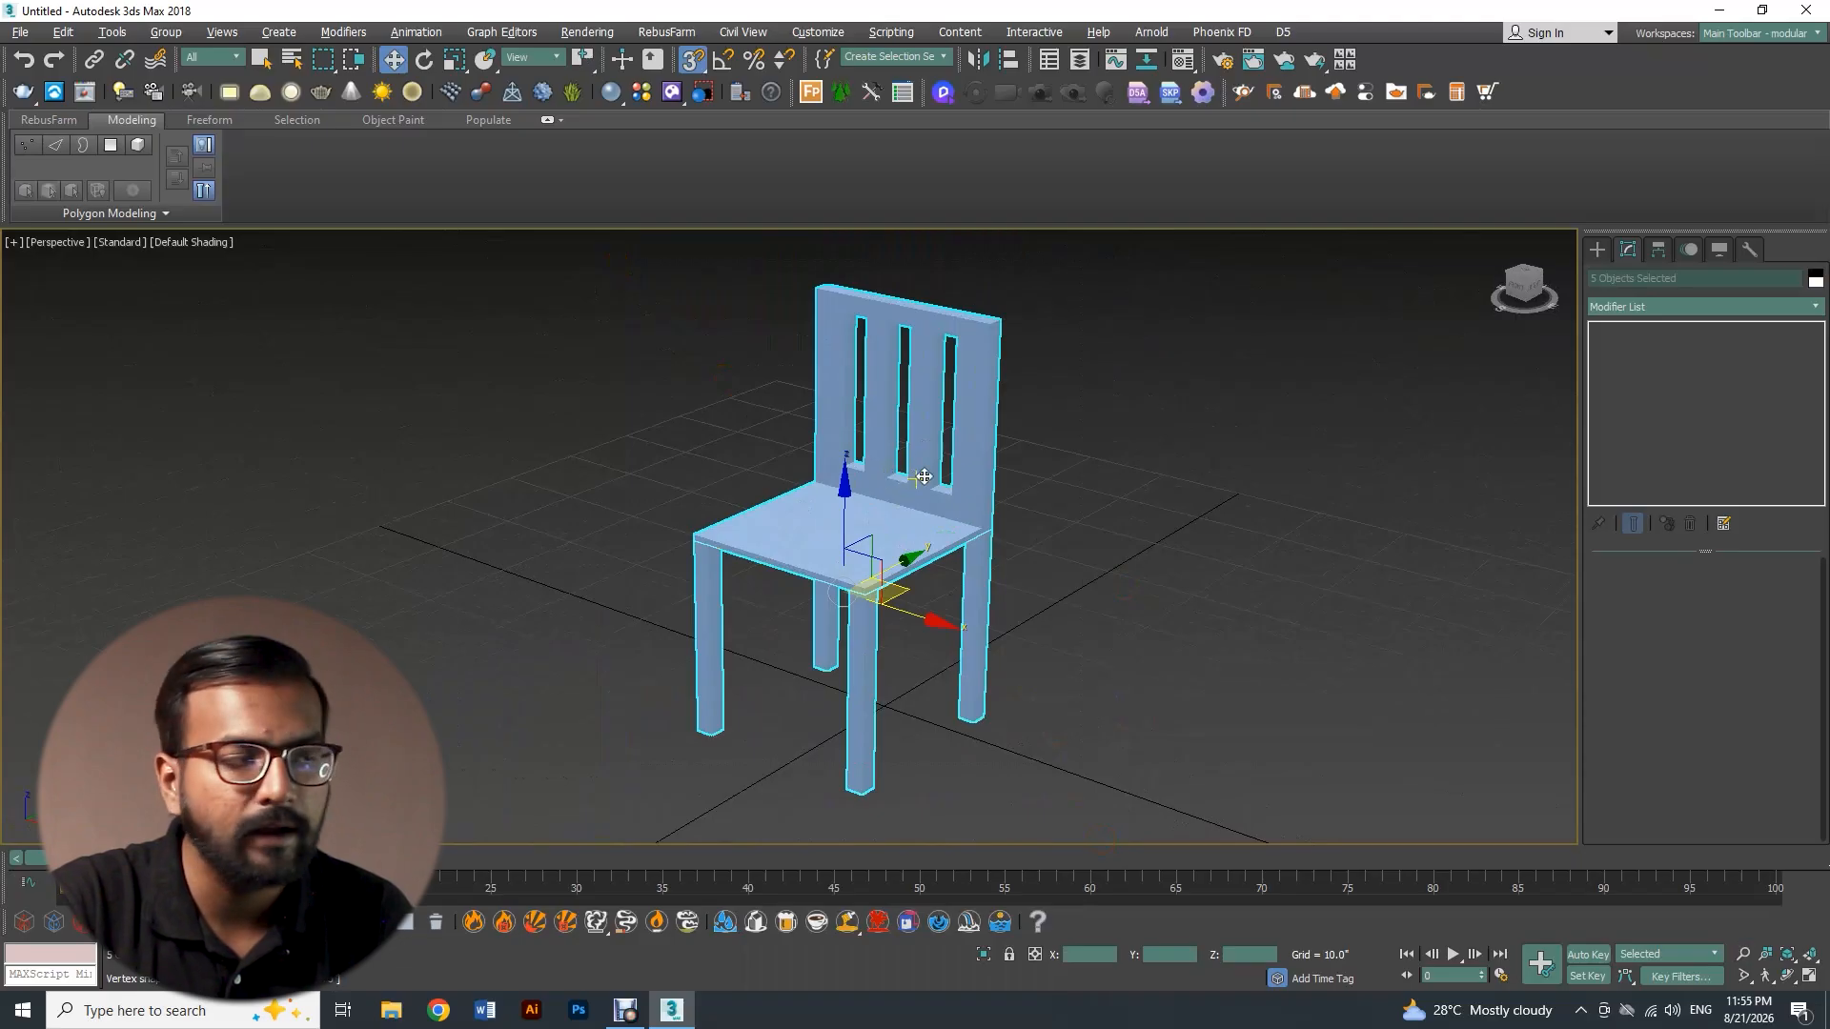
{"action": "left_click", "coordinate": [1816, 280]}
{"action": "left_click", "coordinate": [1091, 411]}
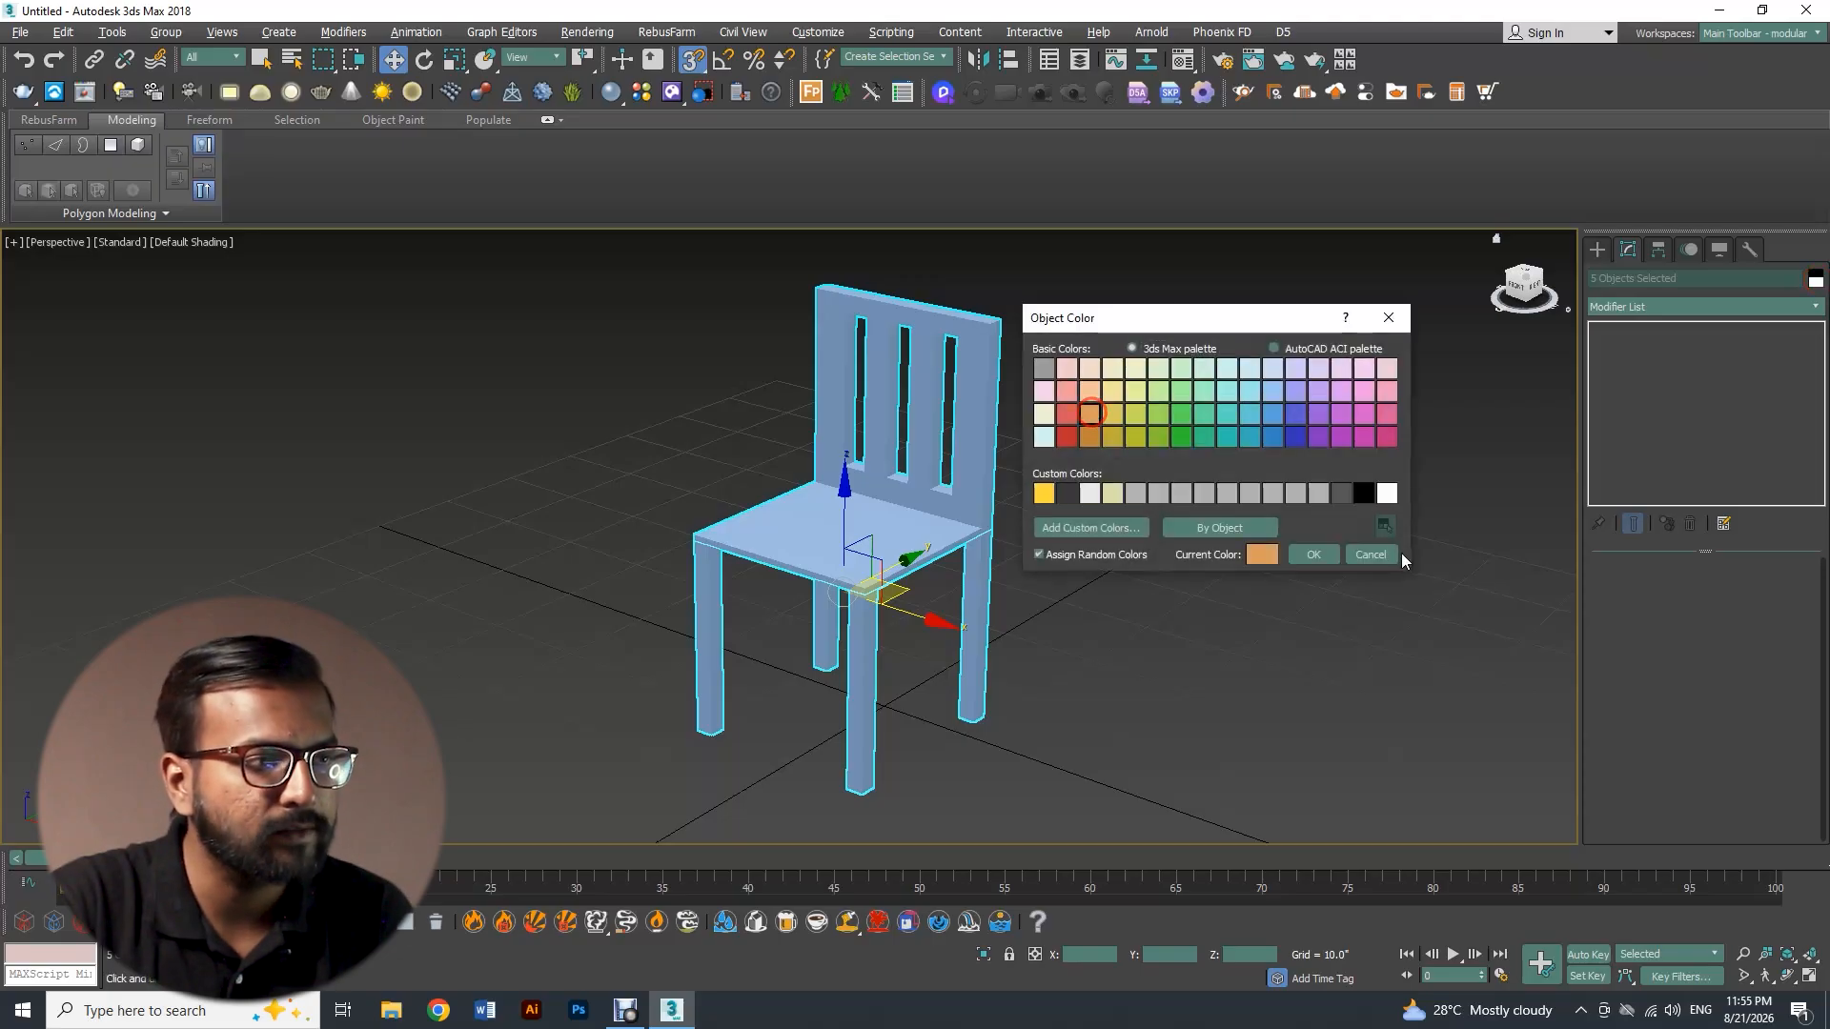
{"action": "left_click", "coordinate": [1313, 555]}
{"action": "left_click", "coordinate": [1344, 531]}
{"action": "middle_click_drag", "start_coordinate": [661, 540], "coordinate": [689, 520], "text": "alt"}
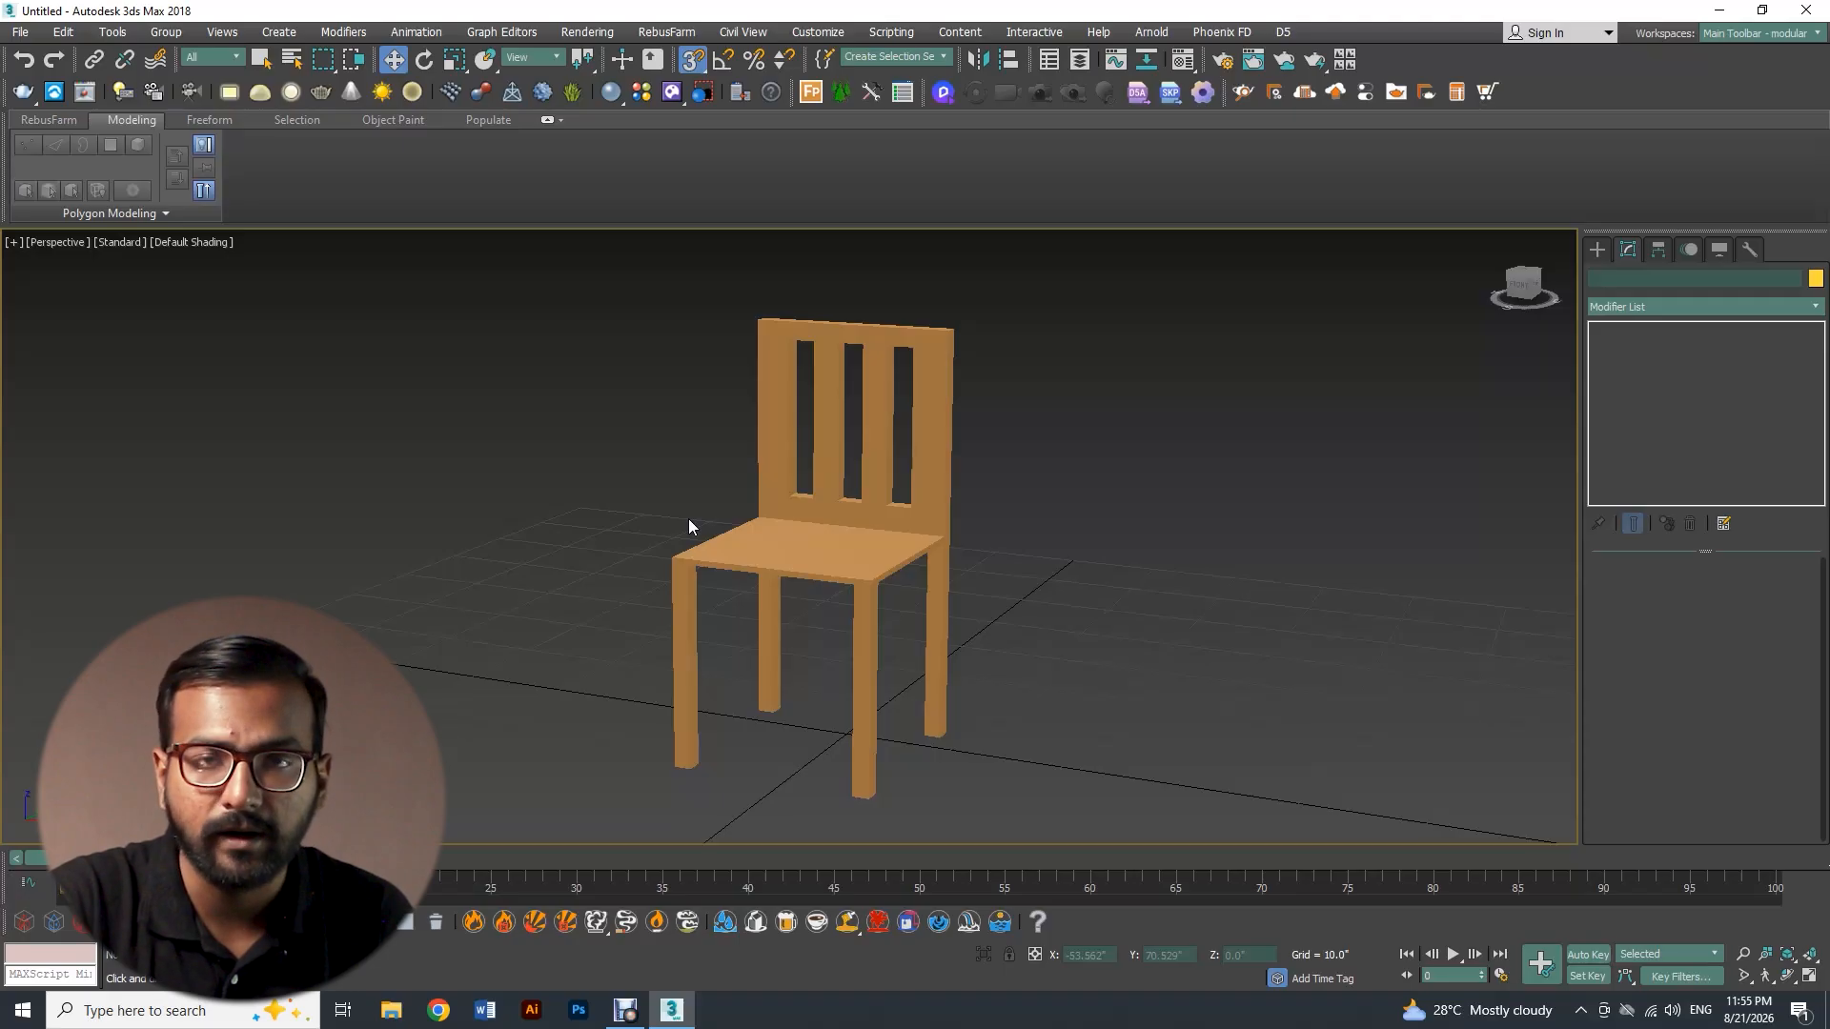
{"action": "mouse_move", "coordinate": [757, 488]}
{"action": "middle_mouse_down", "text": "alt"}
{"action": "mouse_move", "coordinate": [740, 514]}
{"action": "mouse_move", "coordinate": [729, 502]}
{"action": "middle_mouse_up", "text": "alt"}
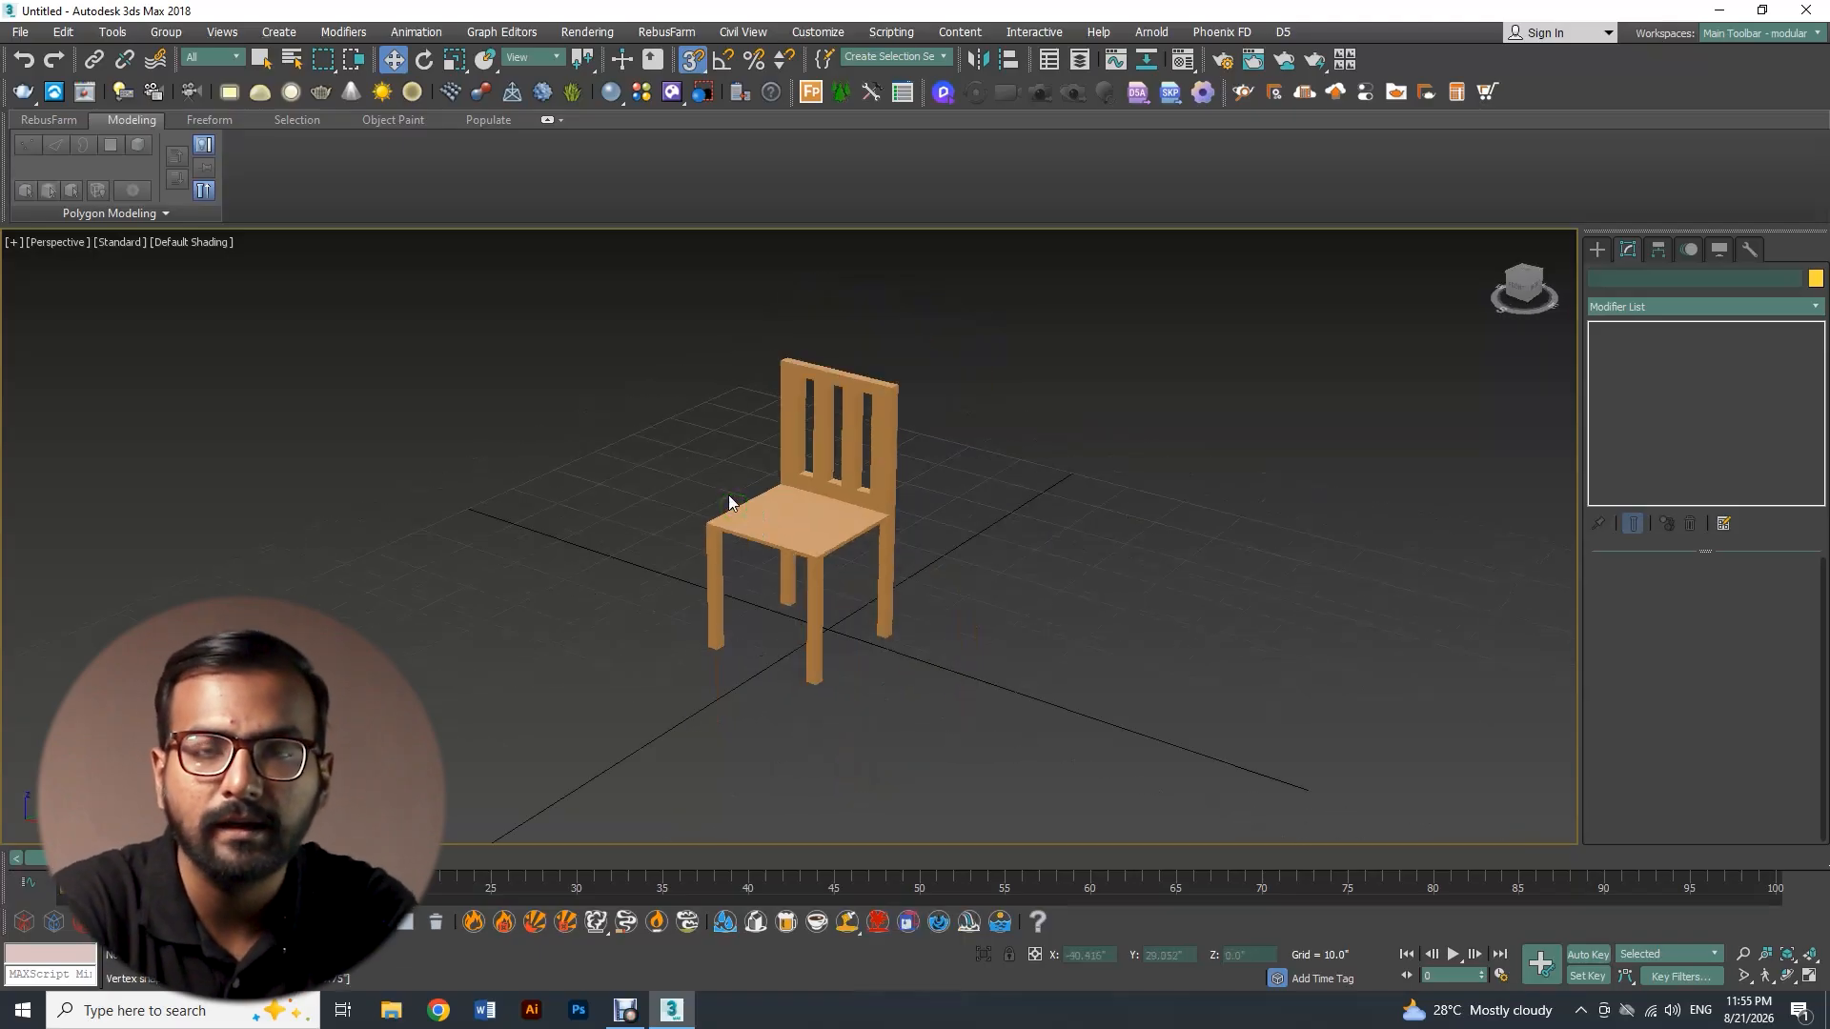